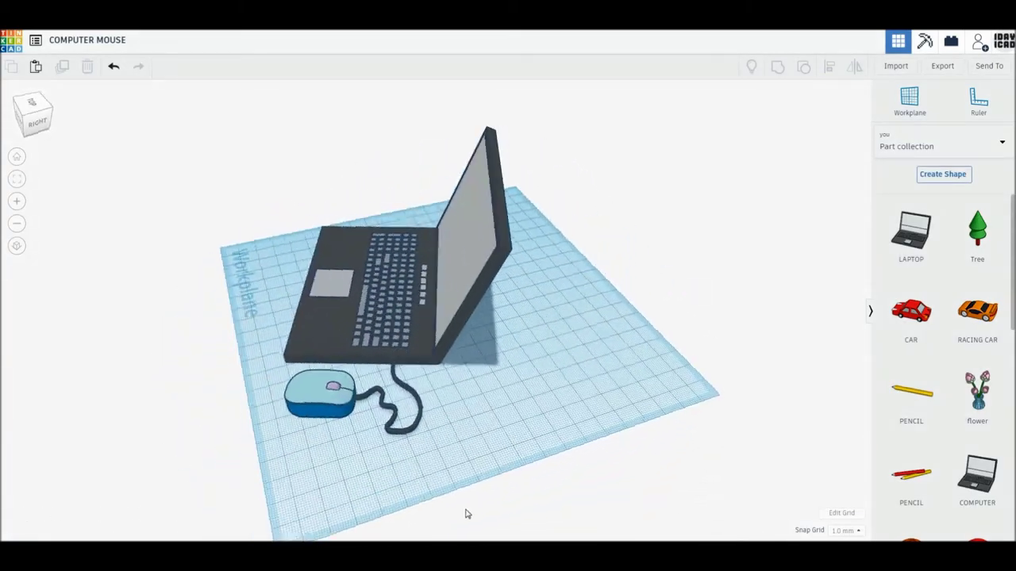
- Orbit and zoom to view the finished mouse beside the laptop from the front
right_click_drag(27, 508, 150, 508)
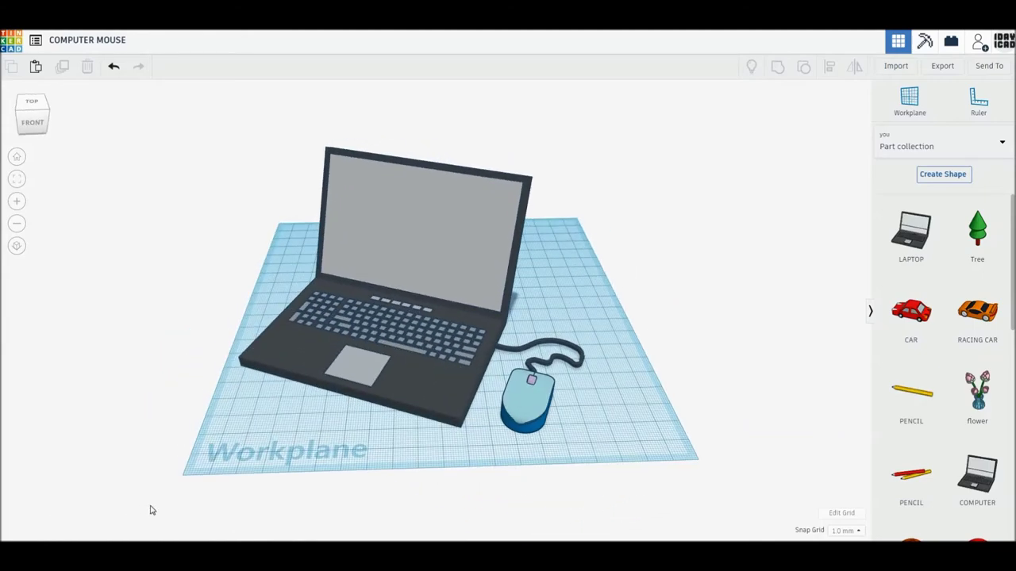
scroll(645, 500, "up", 3)
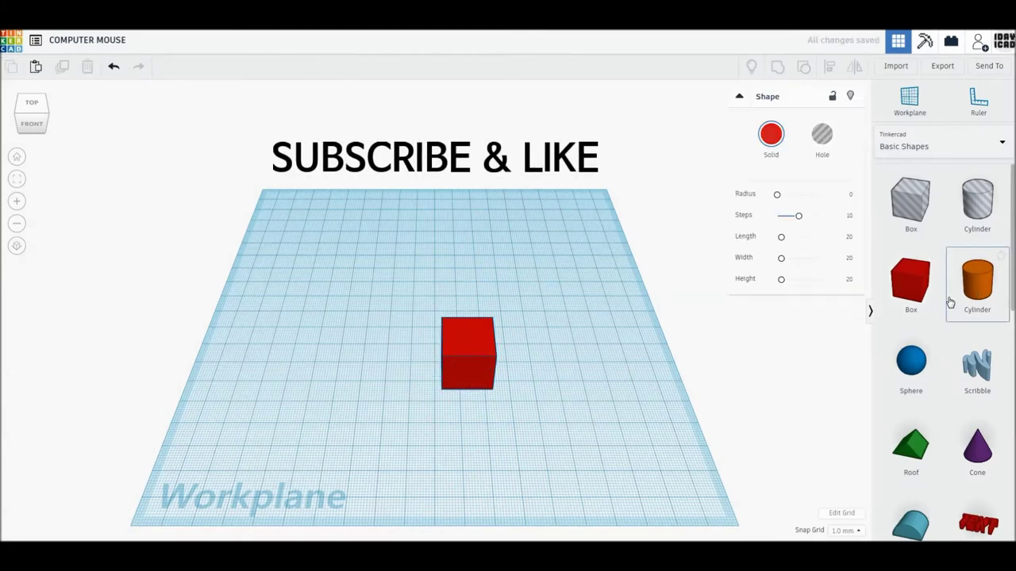
- Add an orange cylinder beside the red box and smooth it to 64 sides
left_click(976, 282)
left_click(562, 402)
left_click_drag(783, 196, 862, 198)
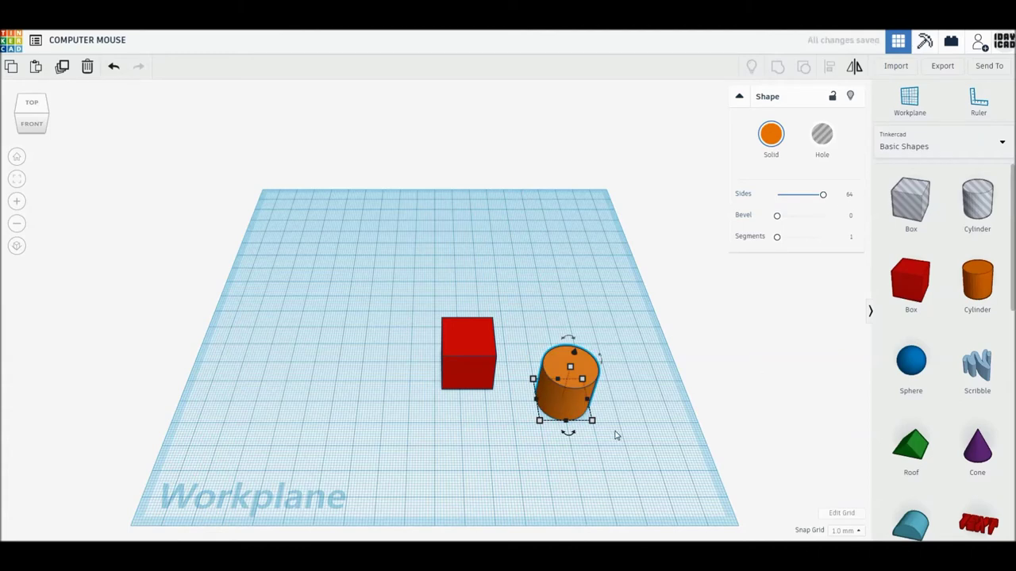
- Stretch the cylinder to 50 mm wide and 30 mm tall, and move the red box further left
left_click(578, 471)
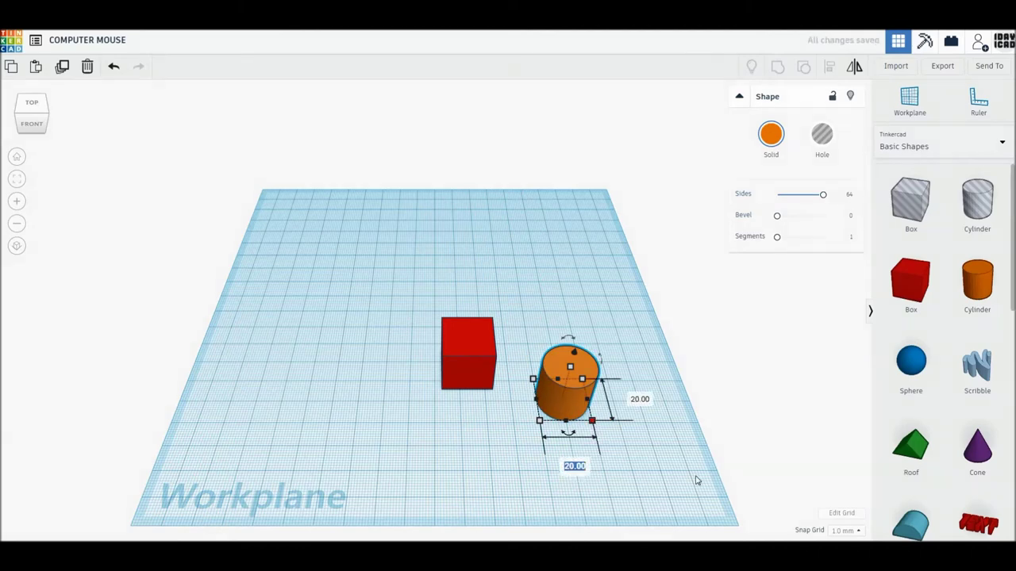
key("Tab")
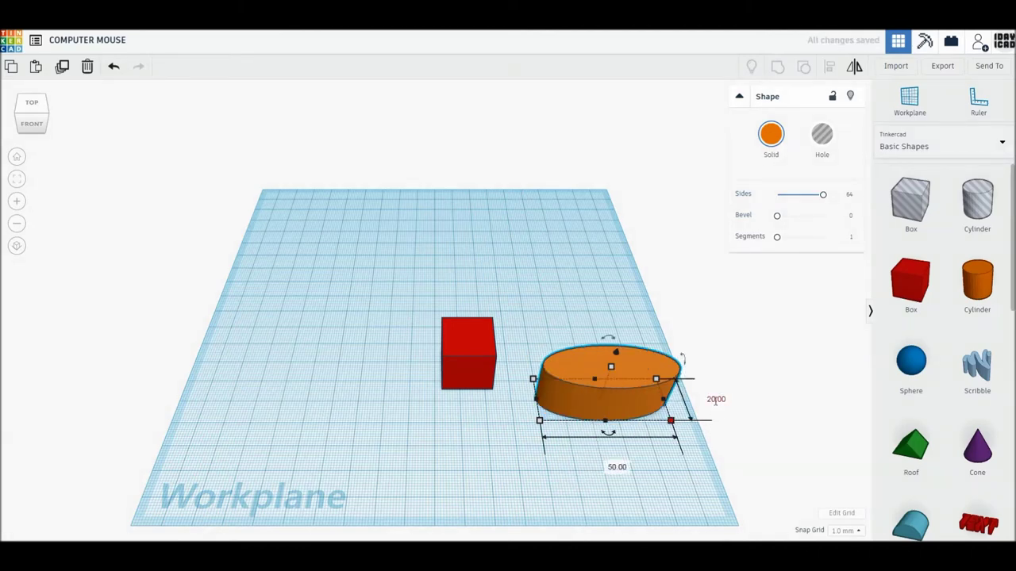
key("Tab")
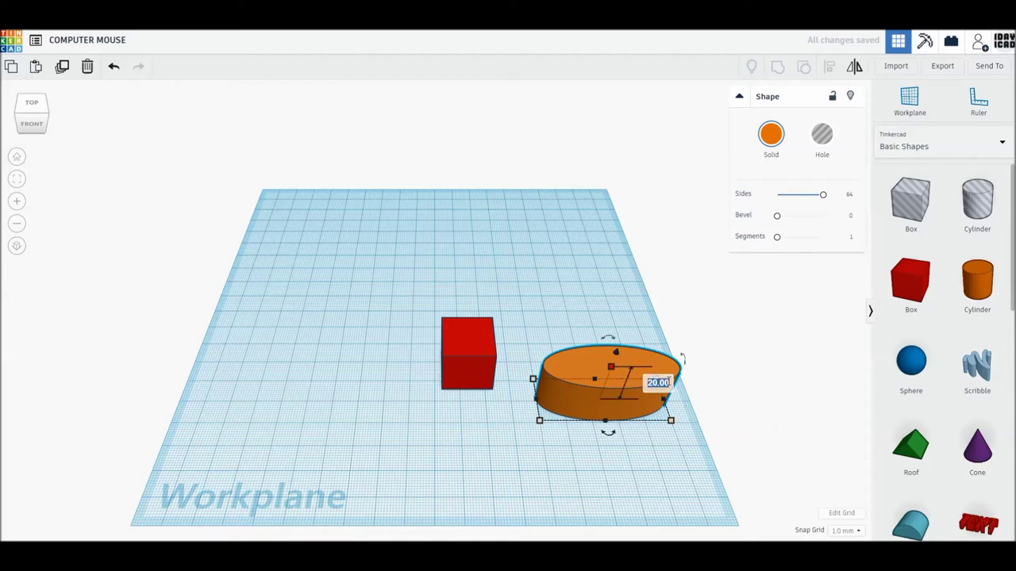
type("0")
key("Return")
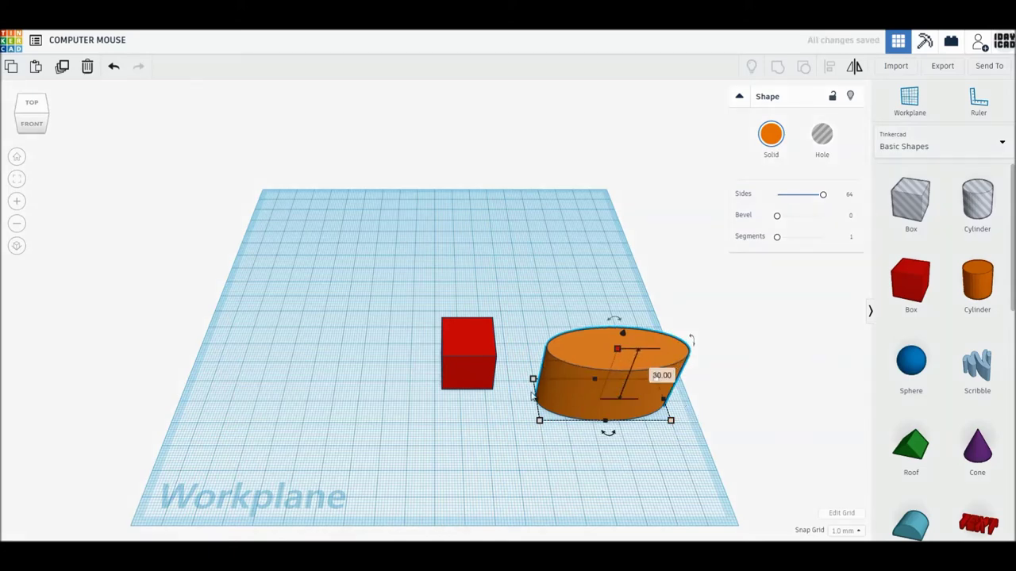
left_click_drag(488, 373, 367, 365)
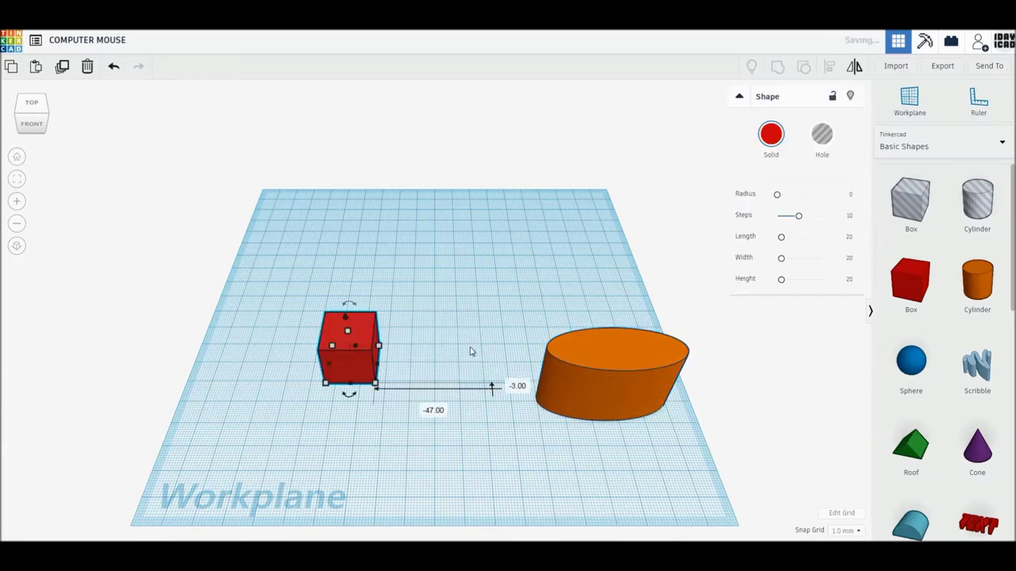
- Centre the oval cylinder on the workplane and set the red box's width to 50 mm
left_click_drag(588, 400, 469, 352)
scroll(469, 409, "up", 2)
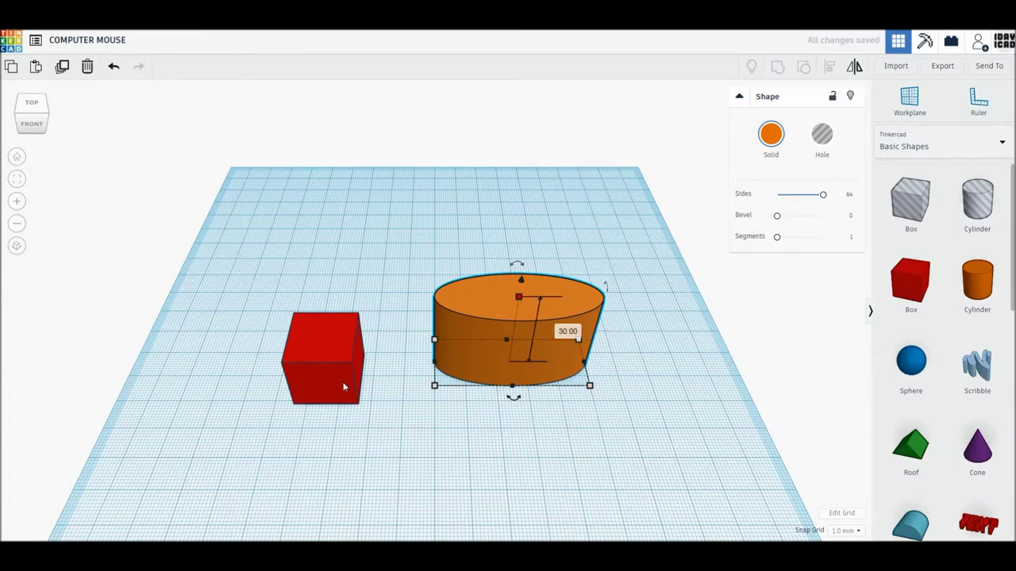
left_click(358, 405)
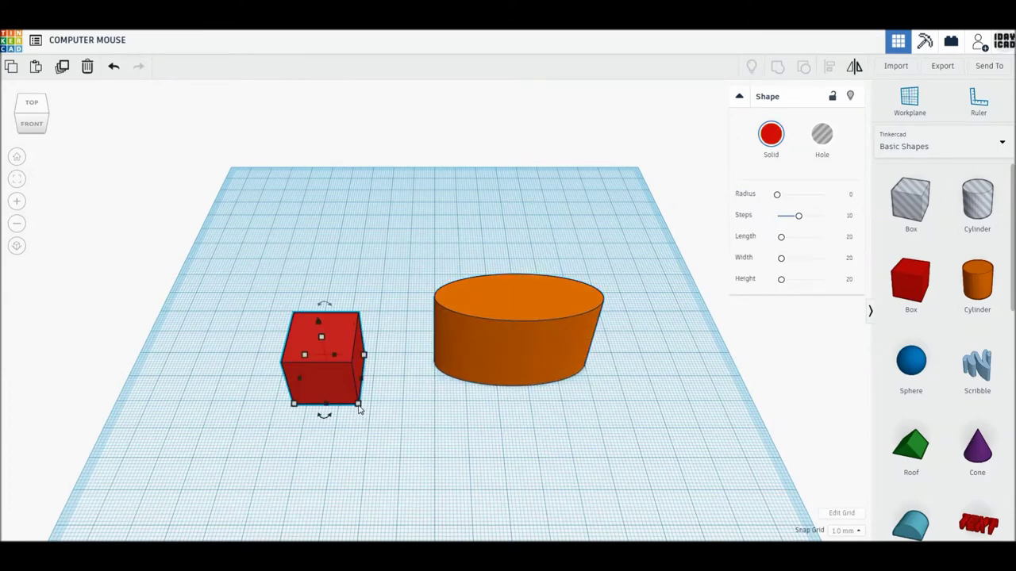
left_click(320, 449)
type("50")
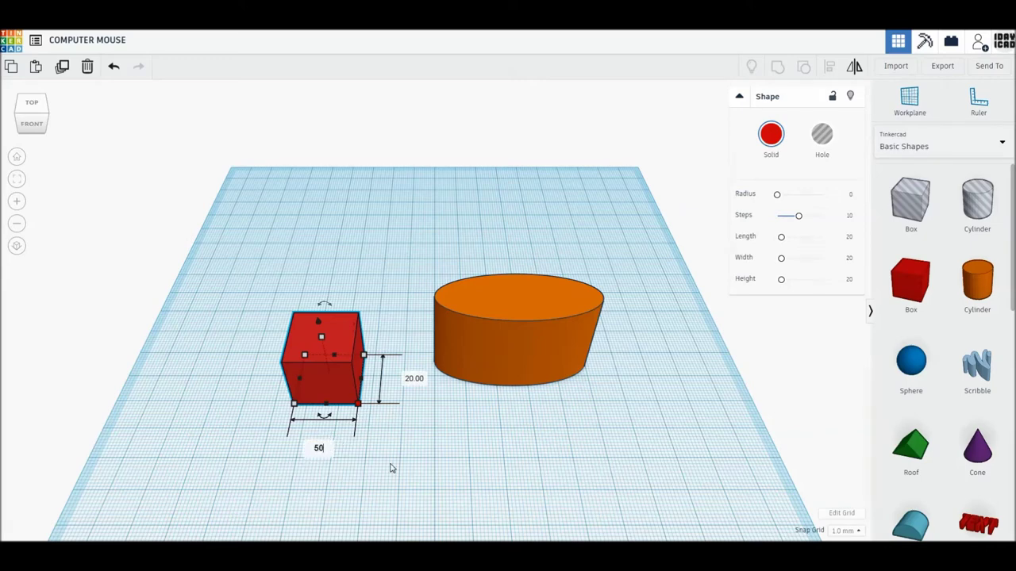
key("Return")
- Give the box 30 mm depth and 30 mm height, then select both shapes to align them
left_click(505, 377)
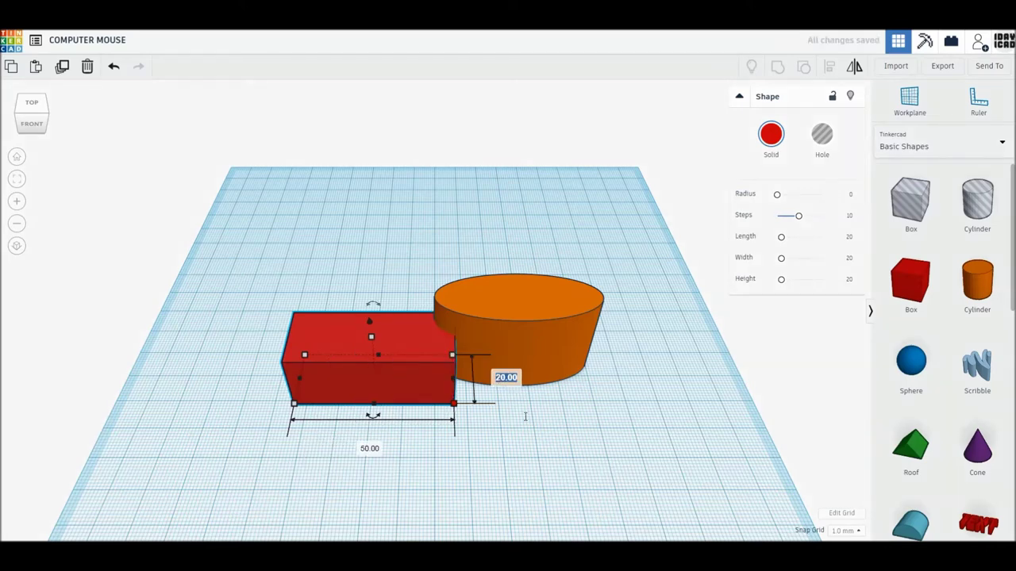
type("30")
key("Return")
left_click(508, 390)
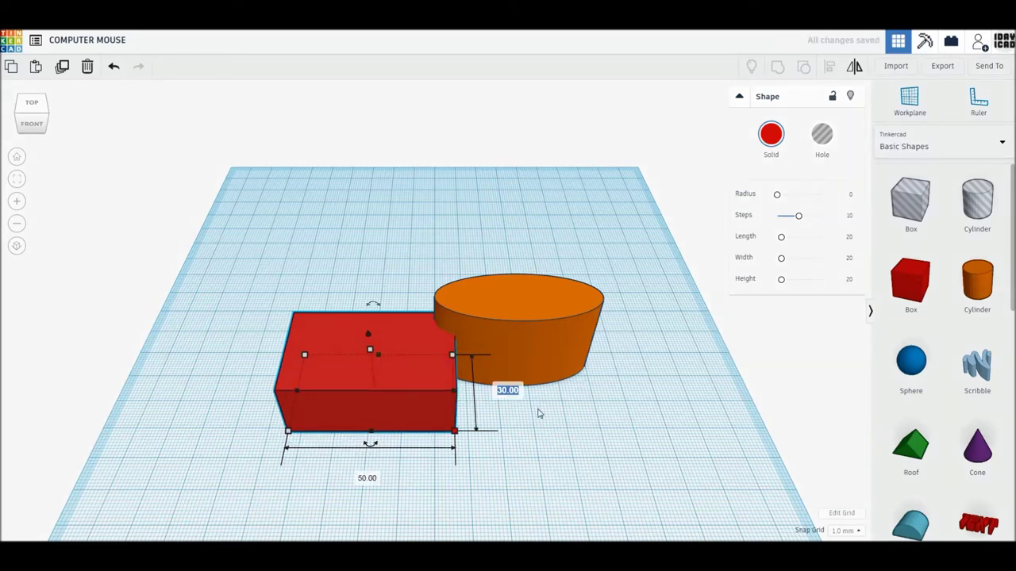
type("0")
key("Return")
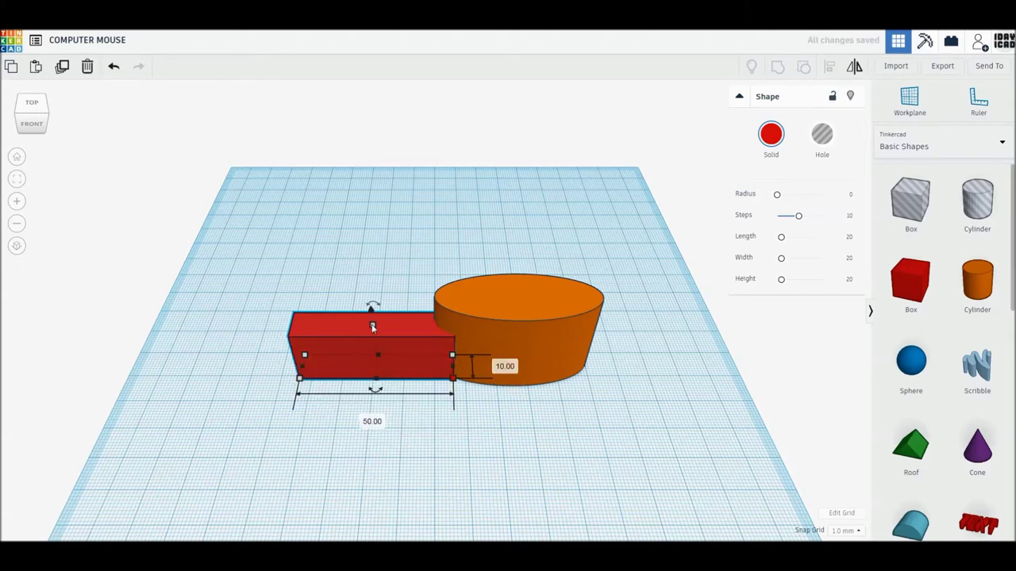
mouse_move(452, 378)
left_click(429, 346)
type("0")
key("Return")
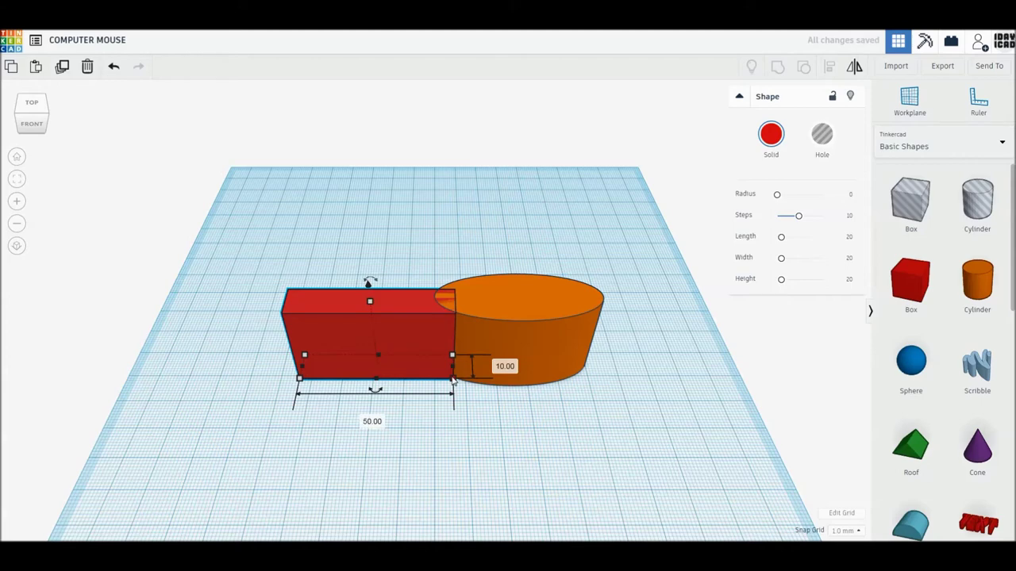
left_click_drag(601, 433, 355, 287)
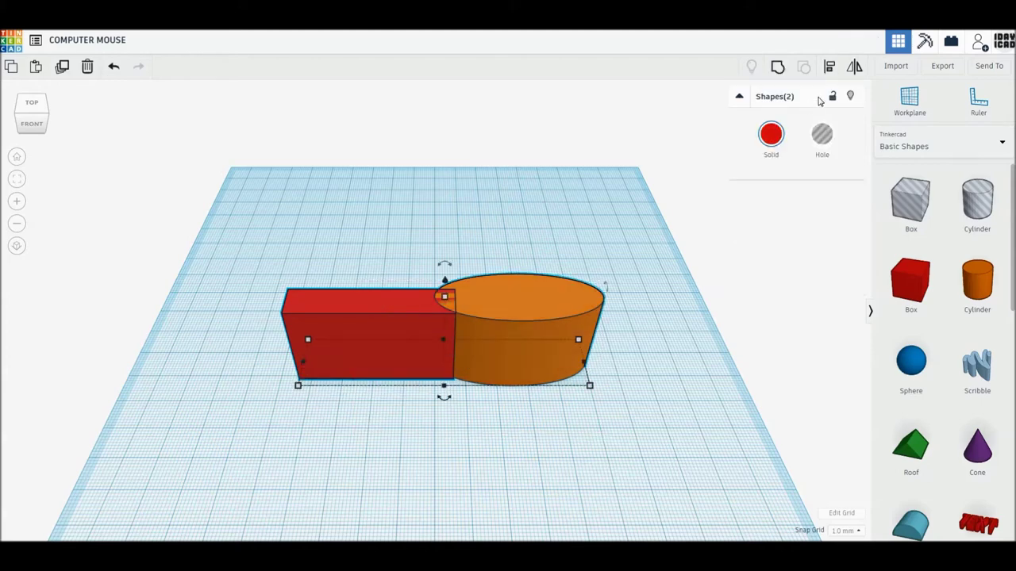
key("l")
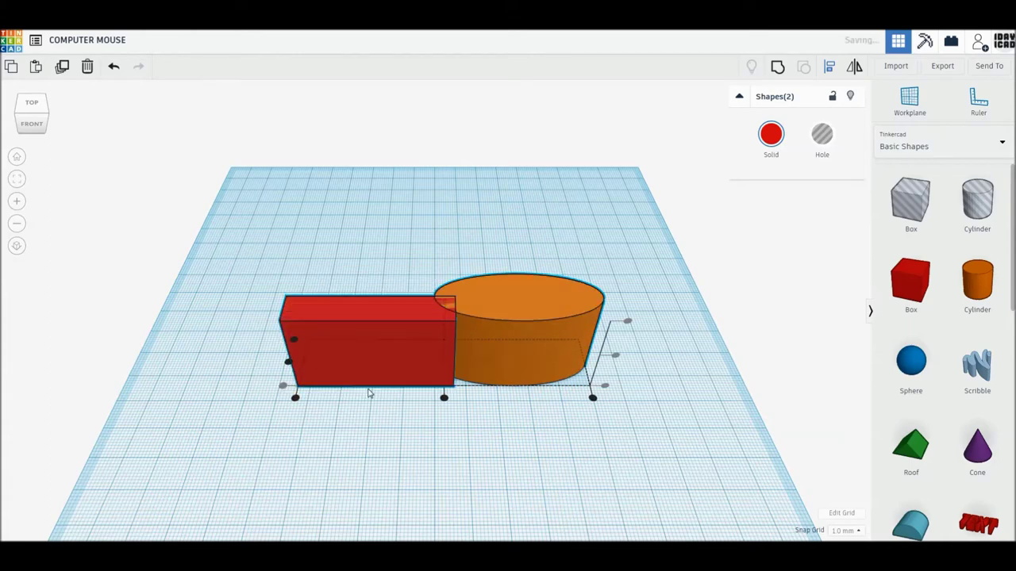
- Centre-align the box on the oval cylinder, group them, and make the merged shape solid blue
left_click(443, 398)
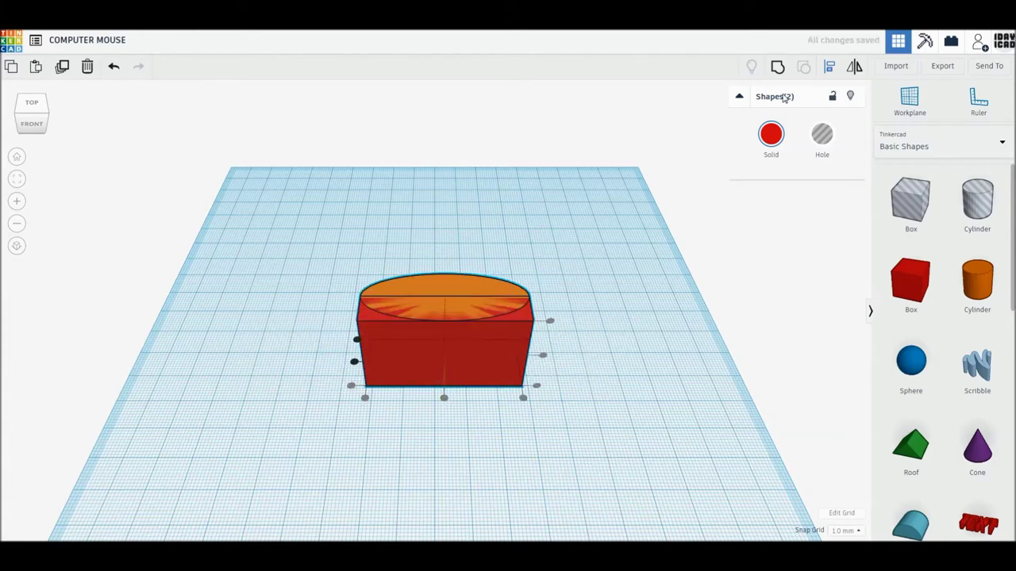
left_click(778, 69)
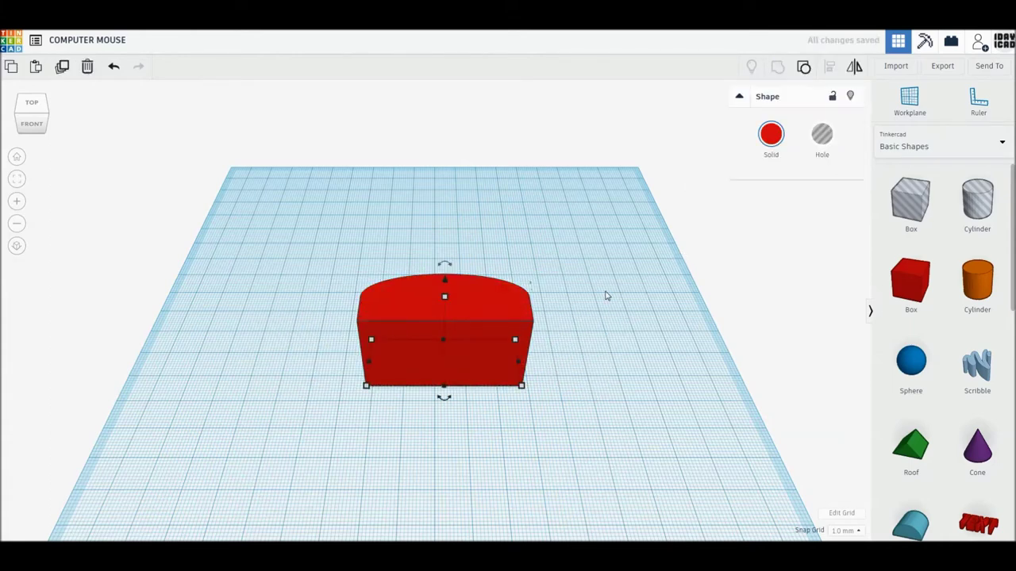
left_click(783, 153)
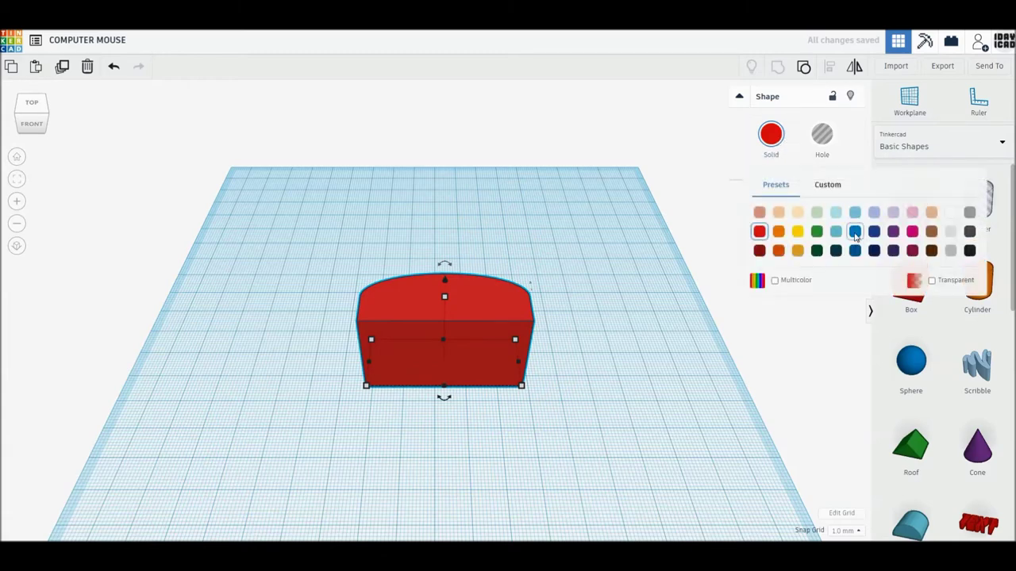
left_click(855, 231)
- Rotate the blue mouse body 90 degrees around its vertical axis
mouse_move(508, 482)
right_mouse_down()
mouse_move(582, 467)
mouse_move(558, 244)
right_mouse_up()
left_click_drag(546, 228, 577, 306)
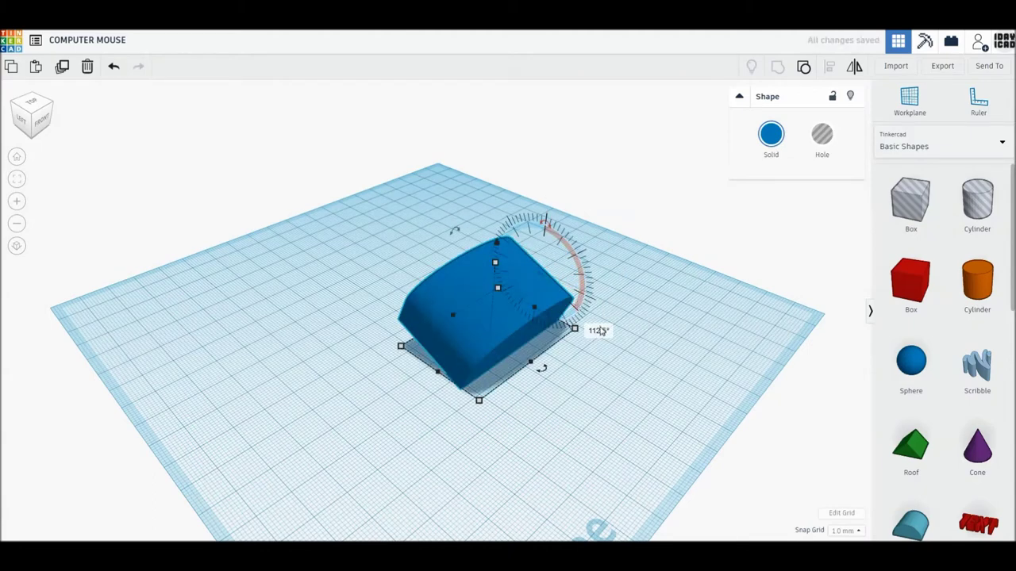
left_click(600, 330)
type("90")
key("Return")
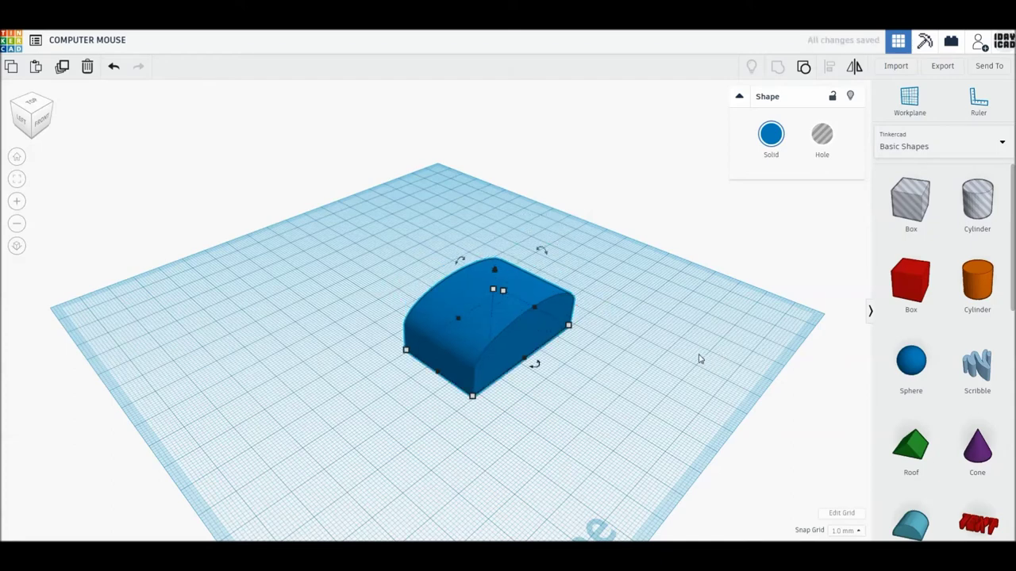
- Lower the mouse body to 15 mm tall and duplicate it in place
left_click(543, 314)
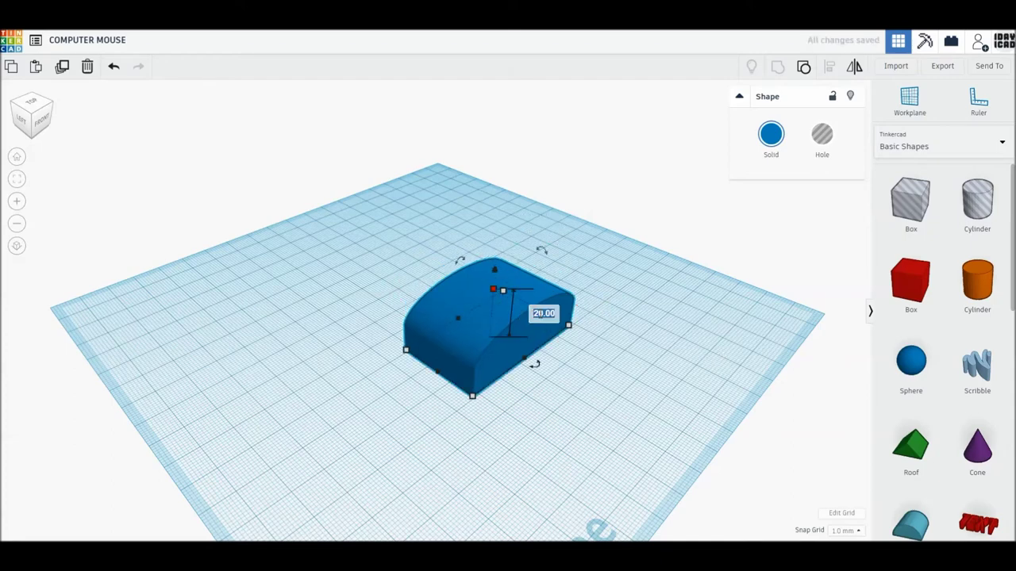
type("15")
key("Return")
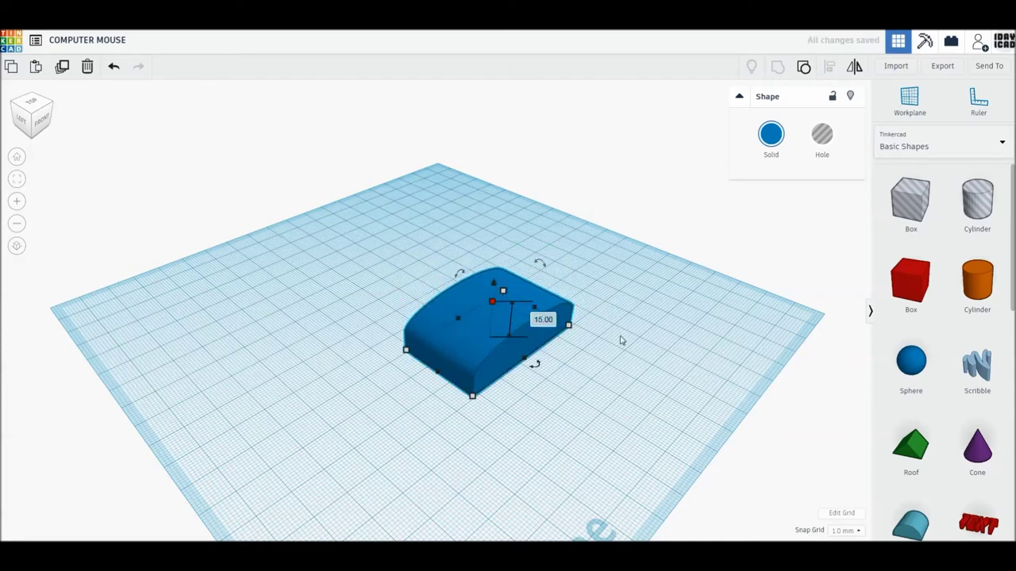
scroll(553, 373, "up", 2)
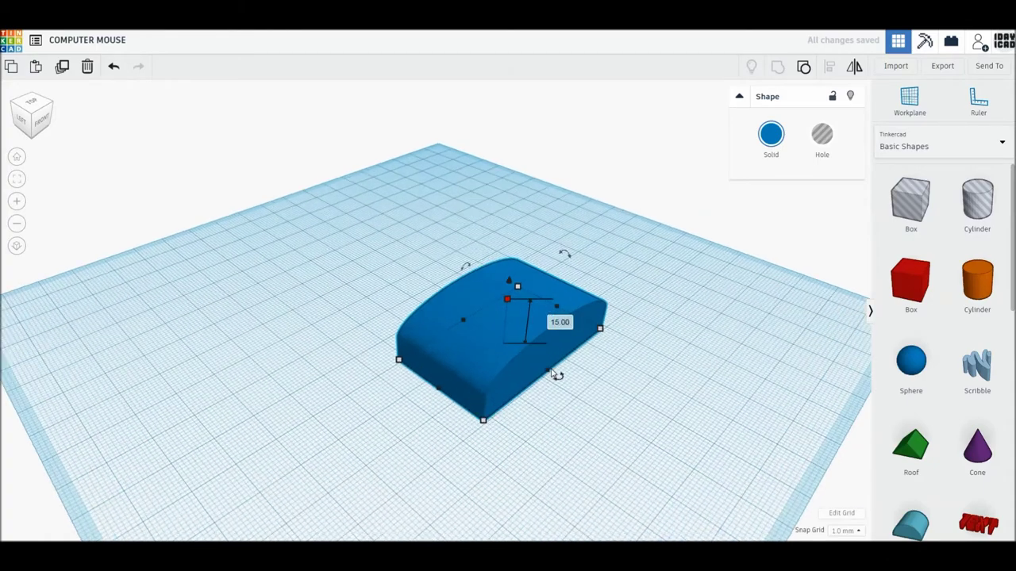
right_click_drag(584, 422, 574, 419)
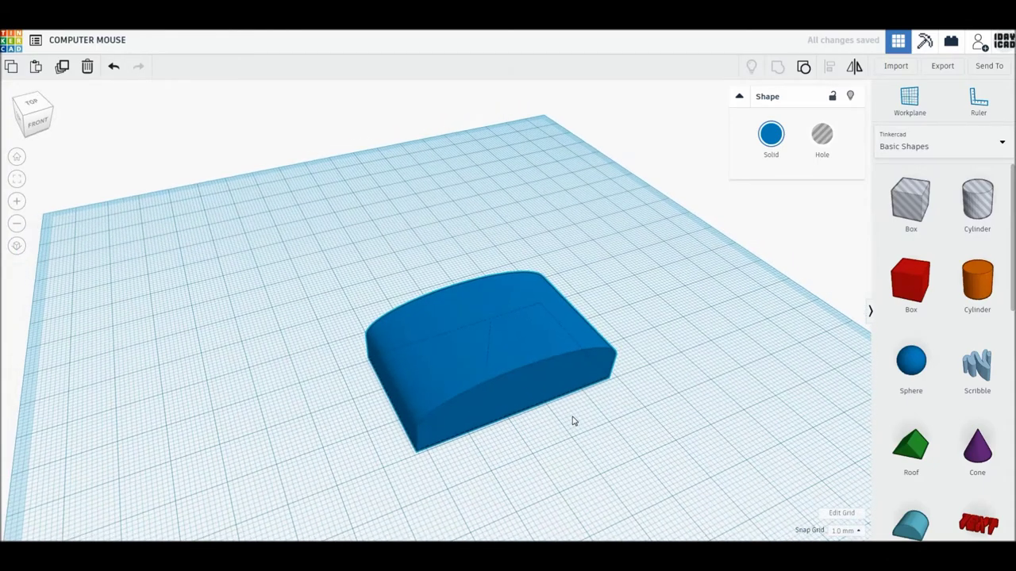
left_click(549, 383)
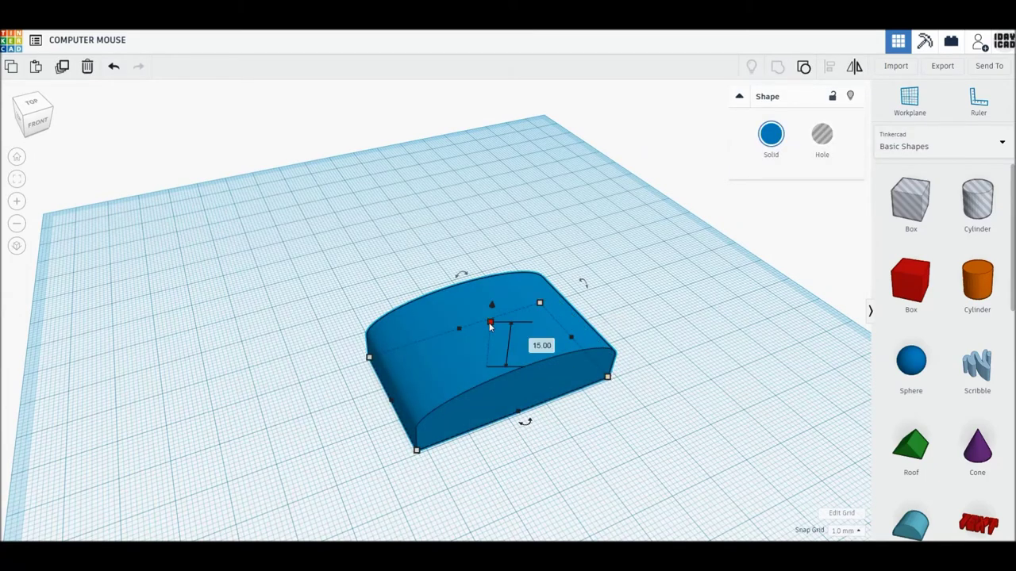
left_click(61, 68)
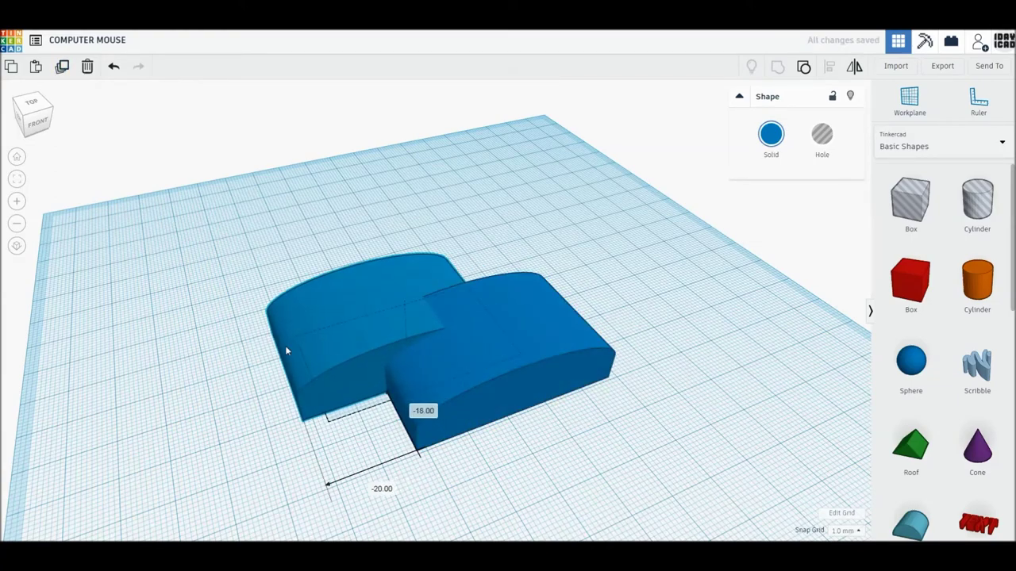
- Drag the duplicate well to the left of the original body, then reselect the original on the right
left_click_drag(455, 382, 257, 346)
left_click(476, 367)
left_click_drag(315, 350, 238, 344)
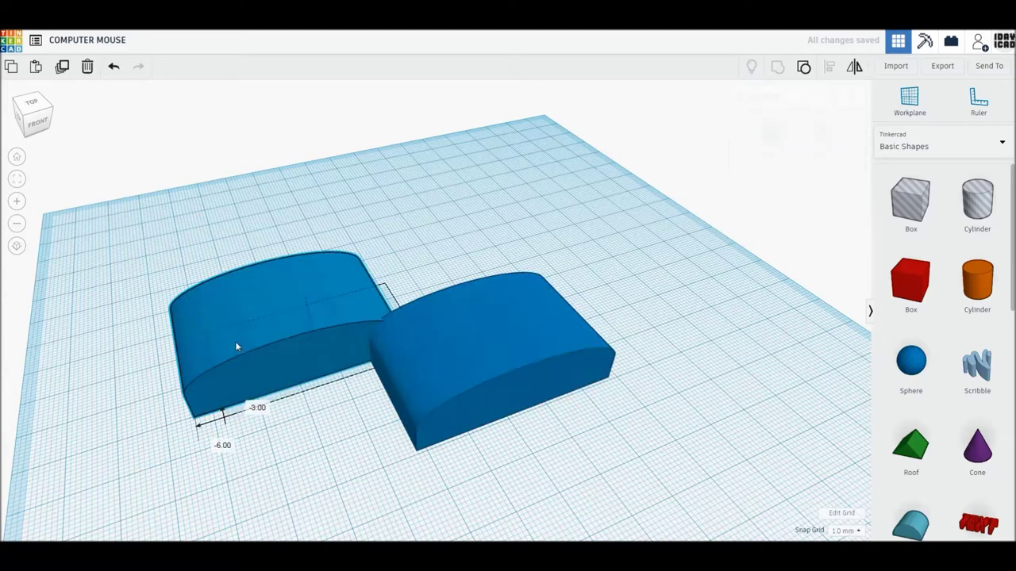
left_click(436, 364)
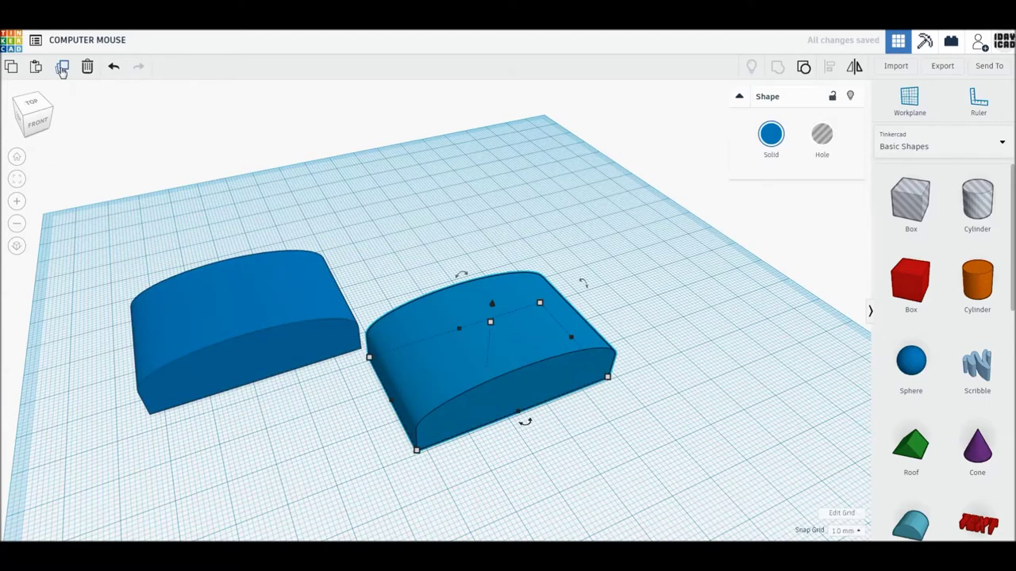
left_click_drag(492, 302, 512, 322)
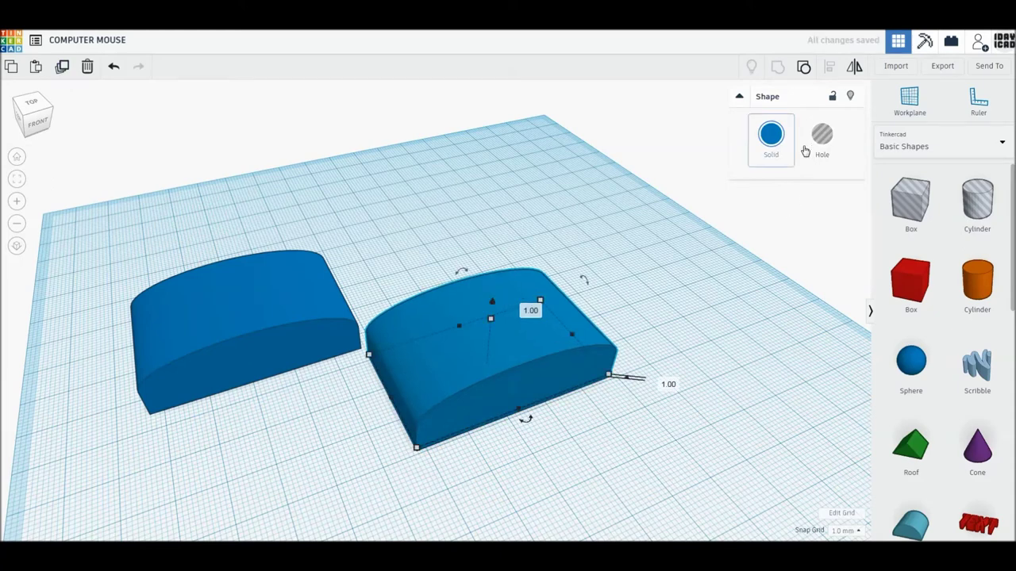
left_click(770, 135)
- Make the right shape light blue, set it as a hole, and group the overlap into a thin shell
left_click(836, 213)
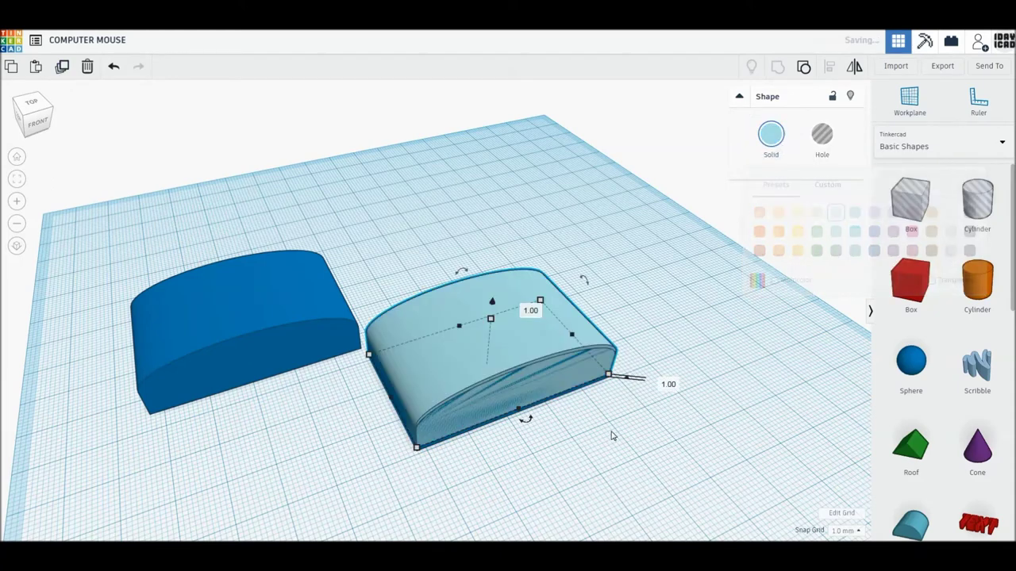
left_click(599, 386)
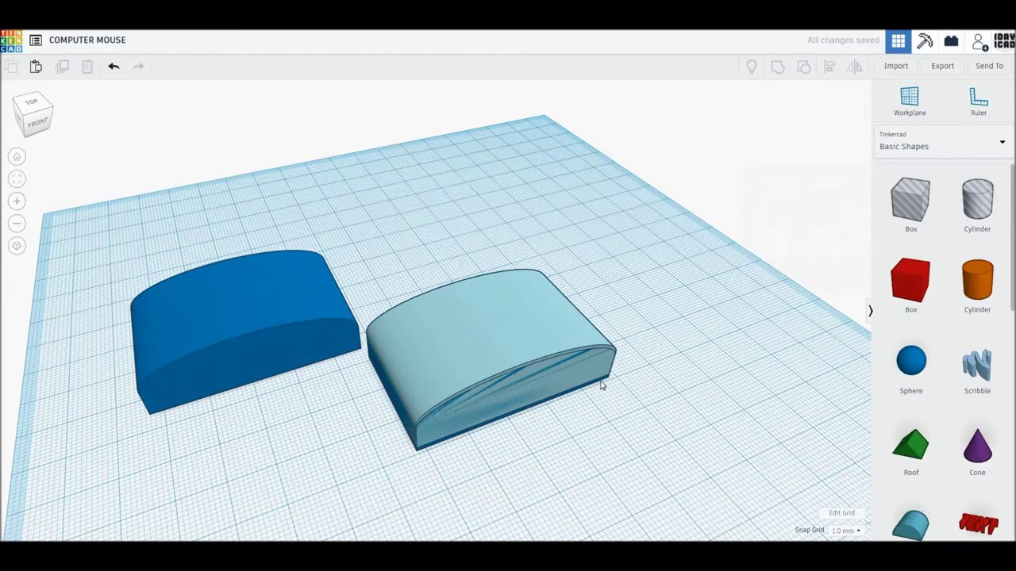
left_click(601, 380)
left_click(766, 139)
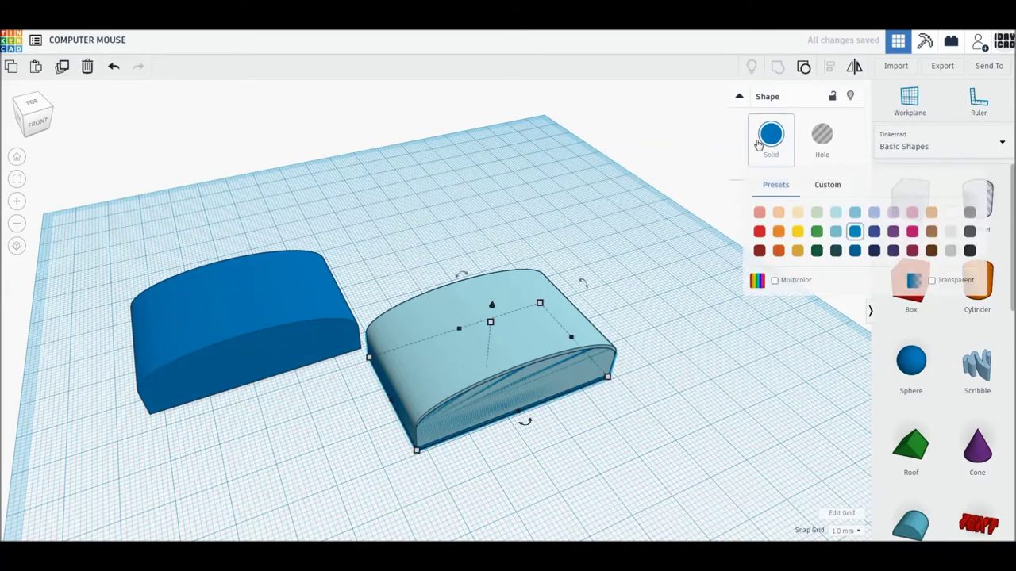
left_click(819, 143)
left_click_drag(697, 435, 503, 308)
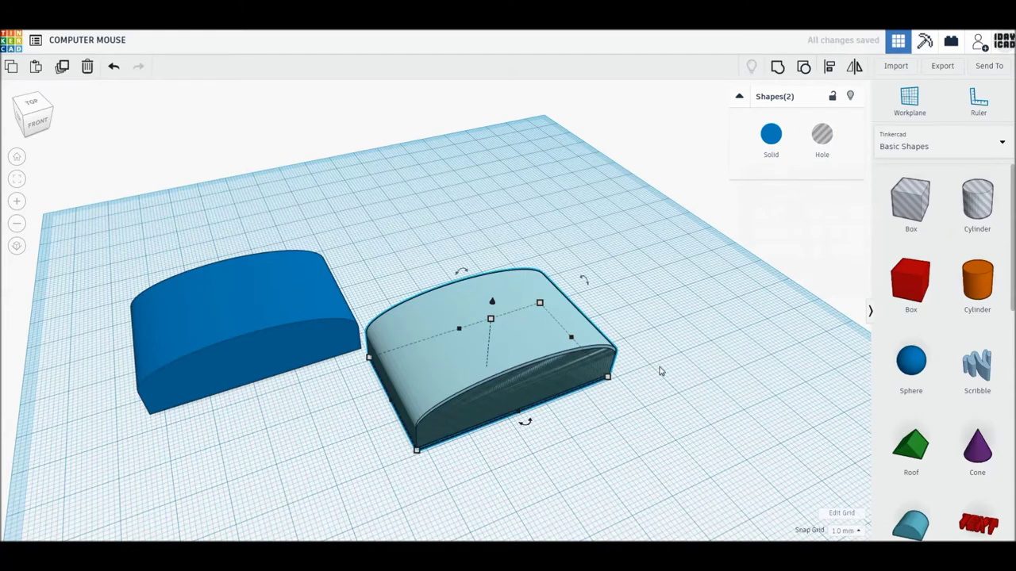
left_click(777, 69)
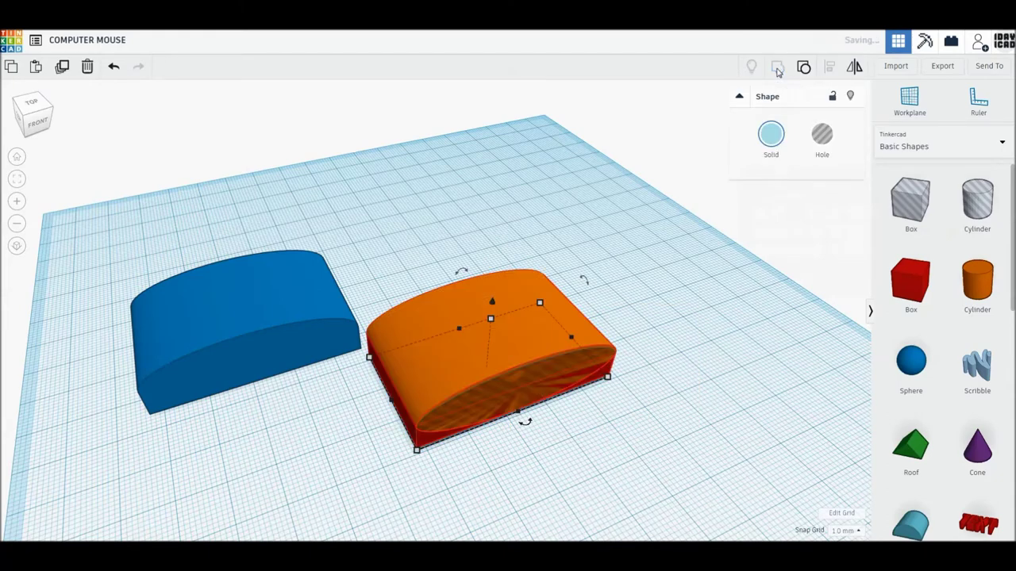
- Centre-align the shell over the blue block and move the pair near the workplane centre
left_click_drag(671, 425, 274, 272)
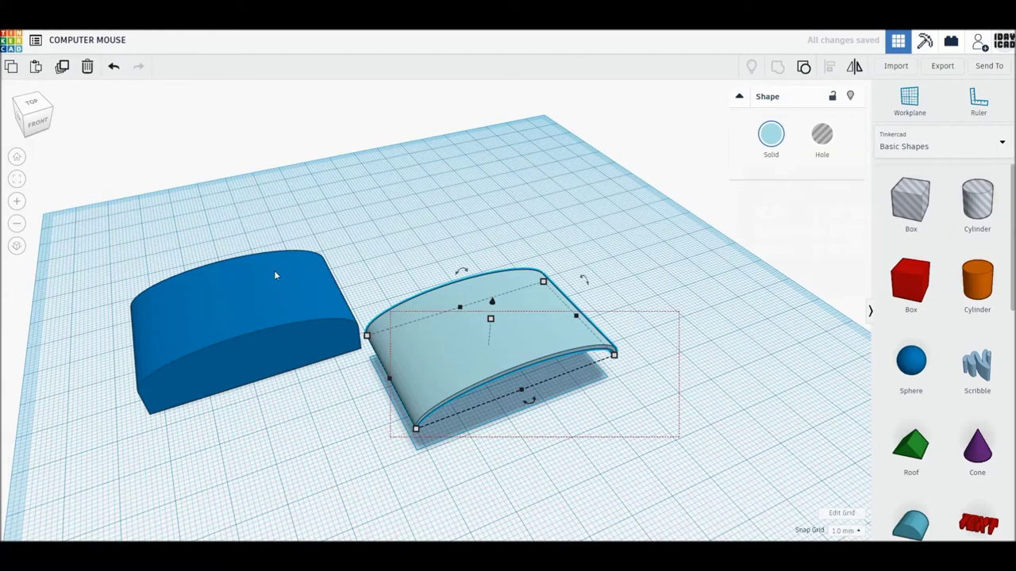
left_click(830, 69)
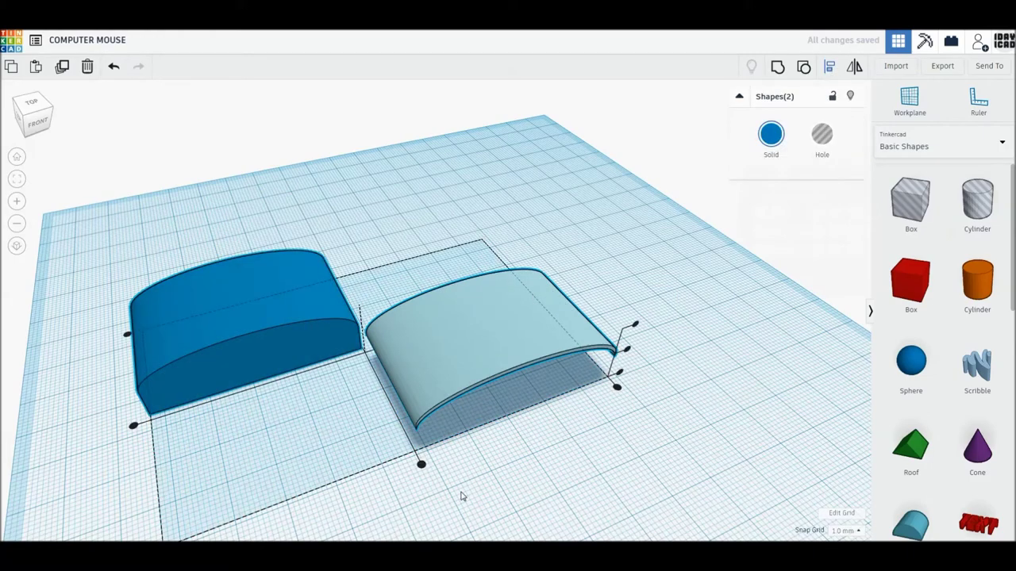
left_click(422, 466)
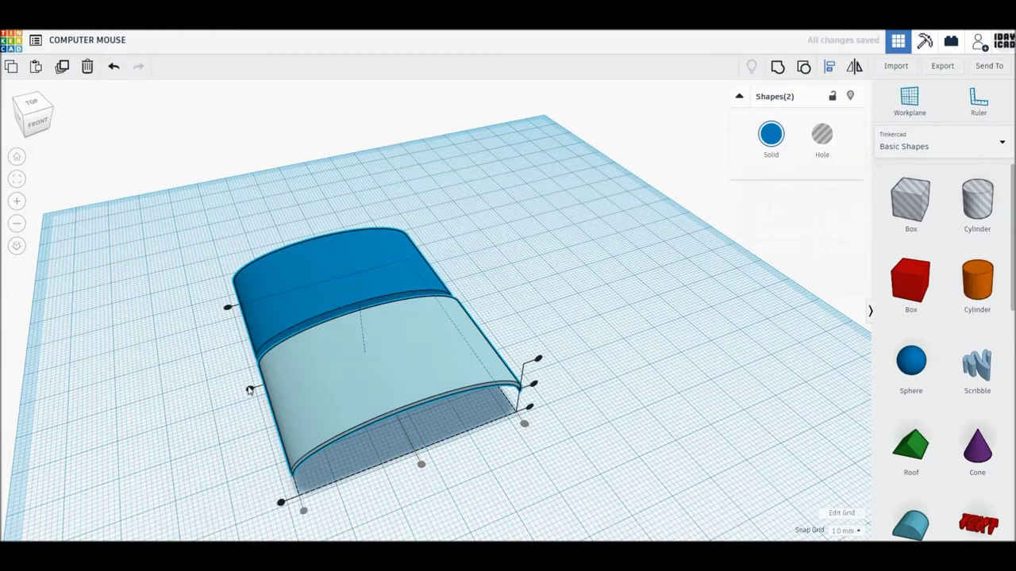
left_click(249, 389)
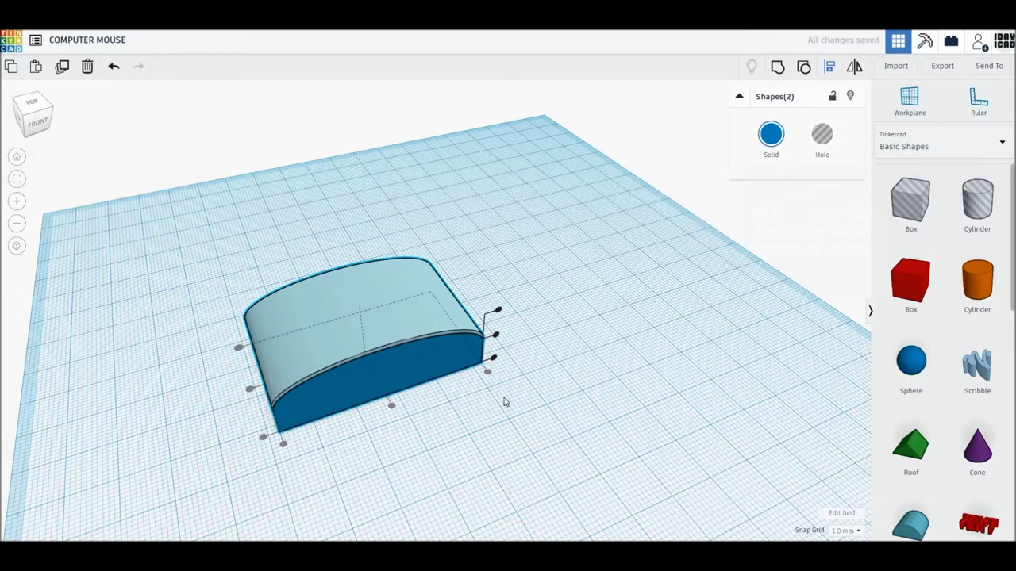
left_click_drag(585, 462, 336, 256)
mouse_move(391, 377)
left_mouse_down()
mouse_move(518, 367)
mouse_move(535, 384)
left_mouse_up()
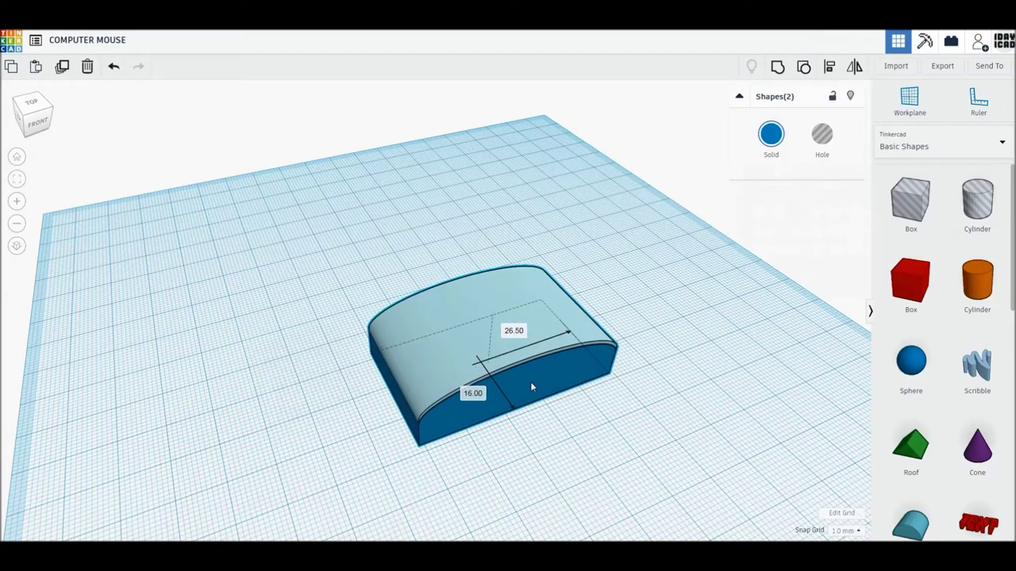
left_click_drag(534, 385, 537, 386)
left_click(635, 419)
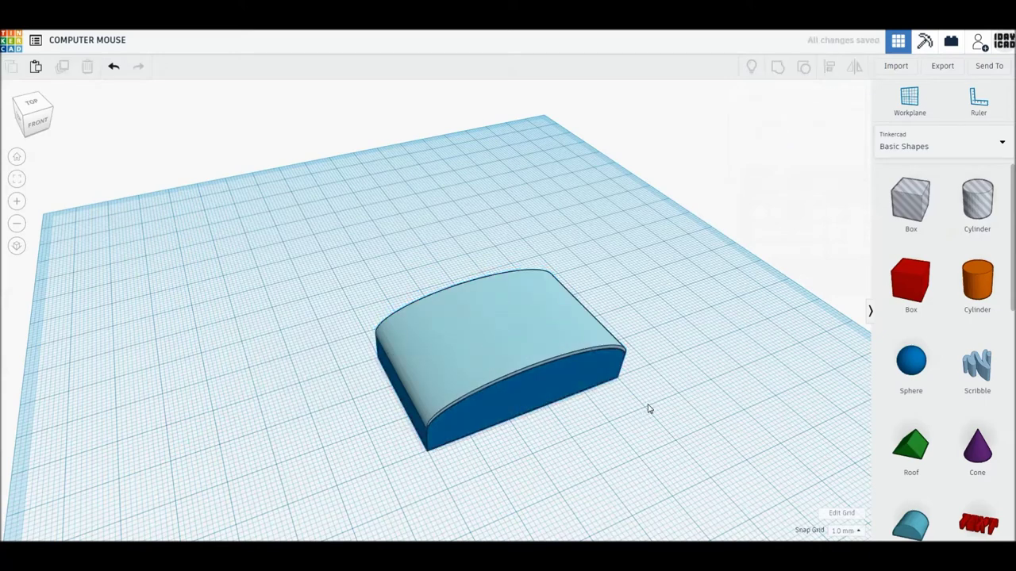
- Add a red box and a 64-sided hole cylinder, viewed straight from the top
left_click_drag(910, 279, 708, 438)
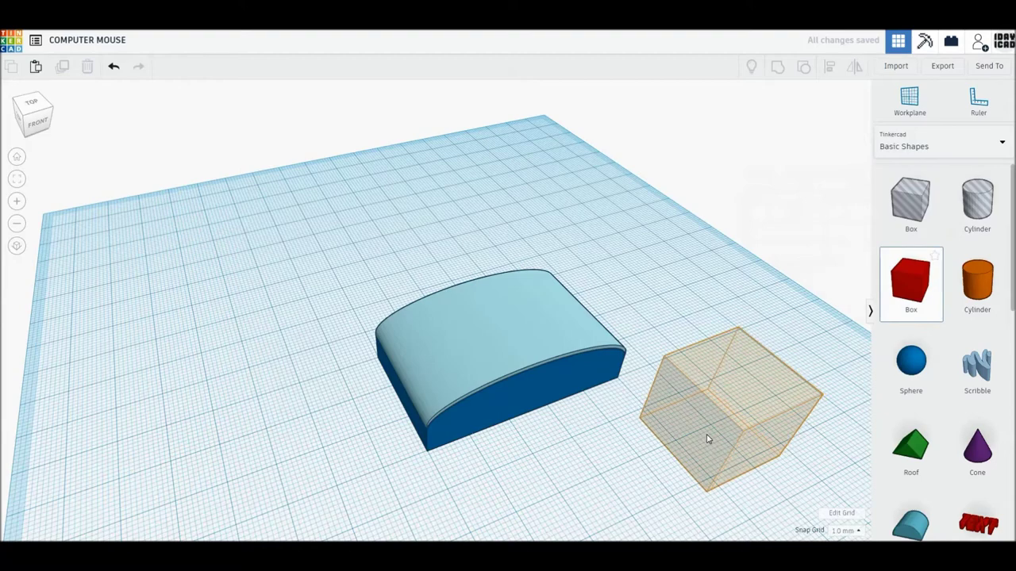
left_click_drag(977, 200, 825, 405)
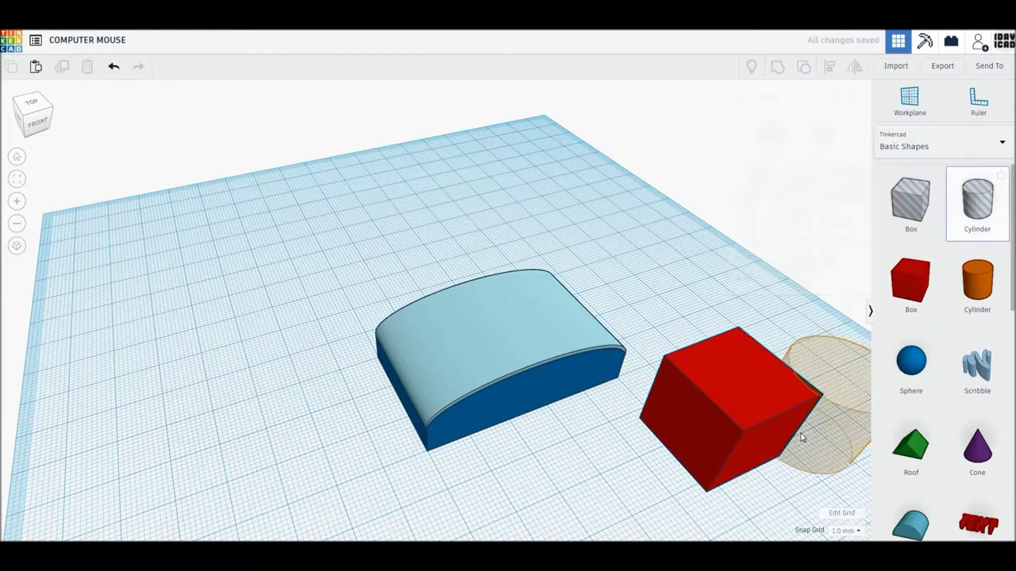
middle_click_drag(753, 449, 497, 446)
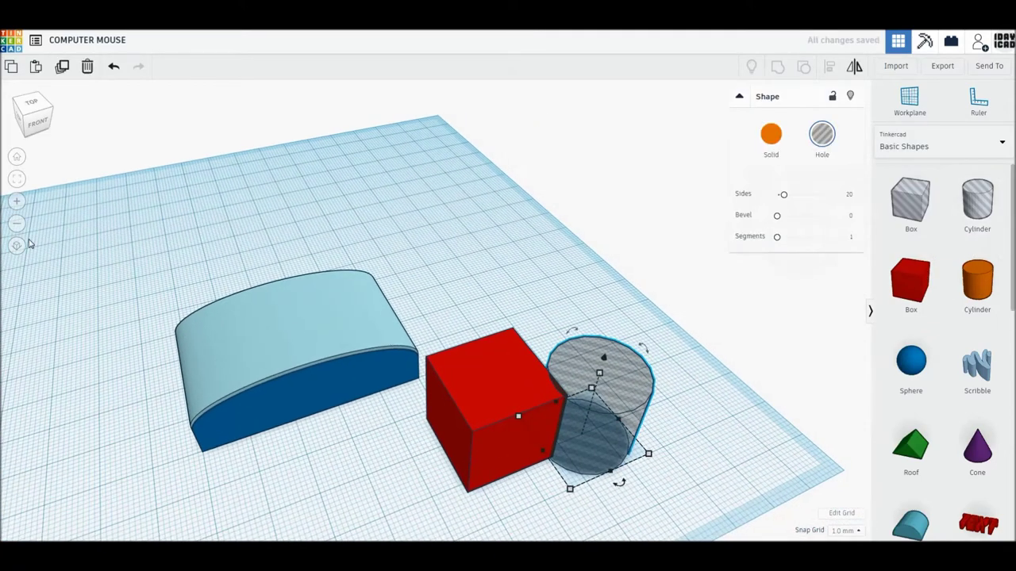
left_click(19, 222)
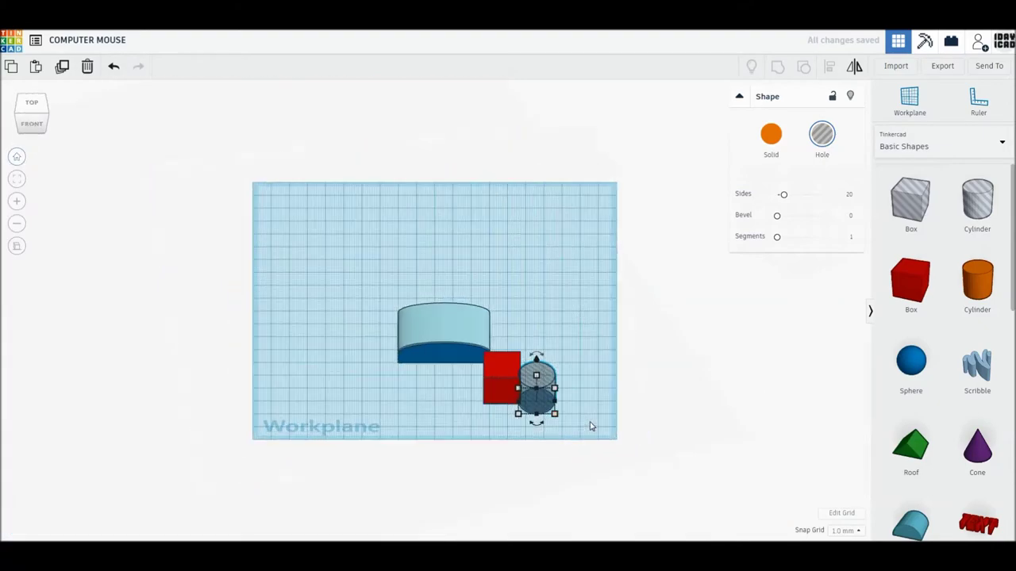
left_click(32, 105)
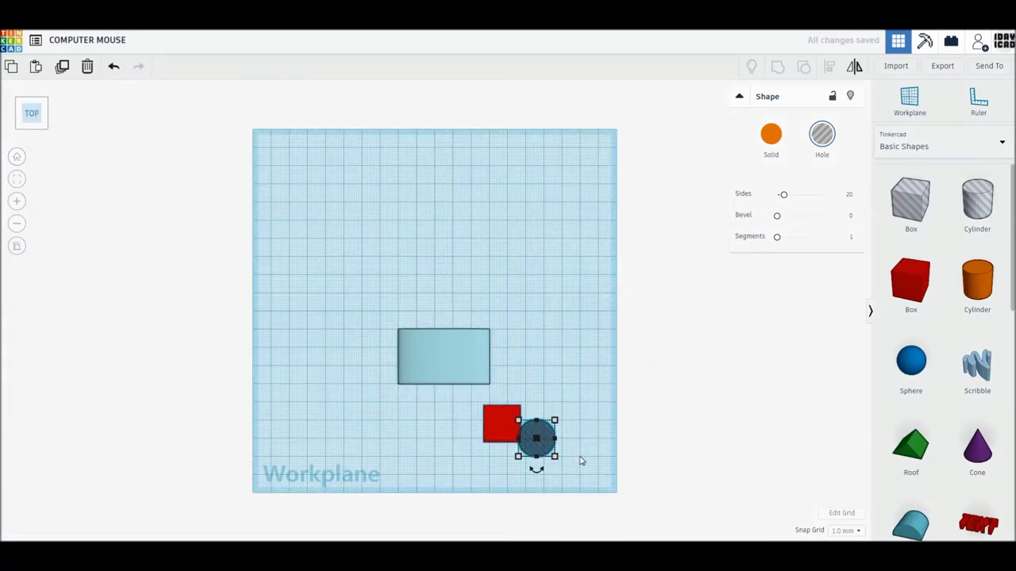
scroll(549, 487, "up", 5)
middle_click_drag(616, 451, 356, 150)
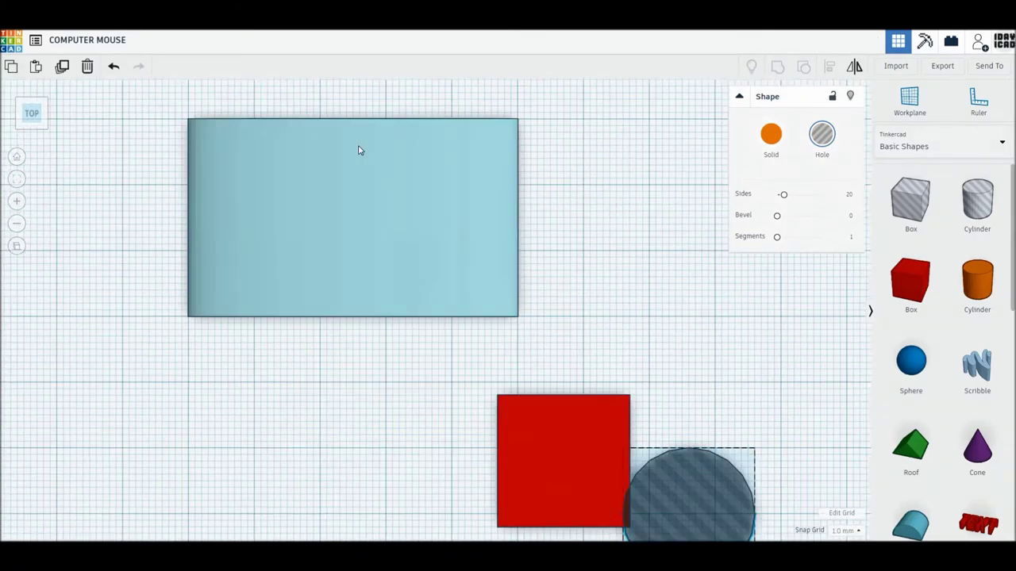
left_click_drag(783, 196, 830, 197)
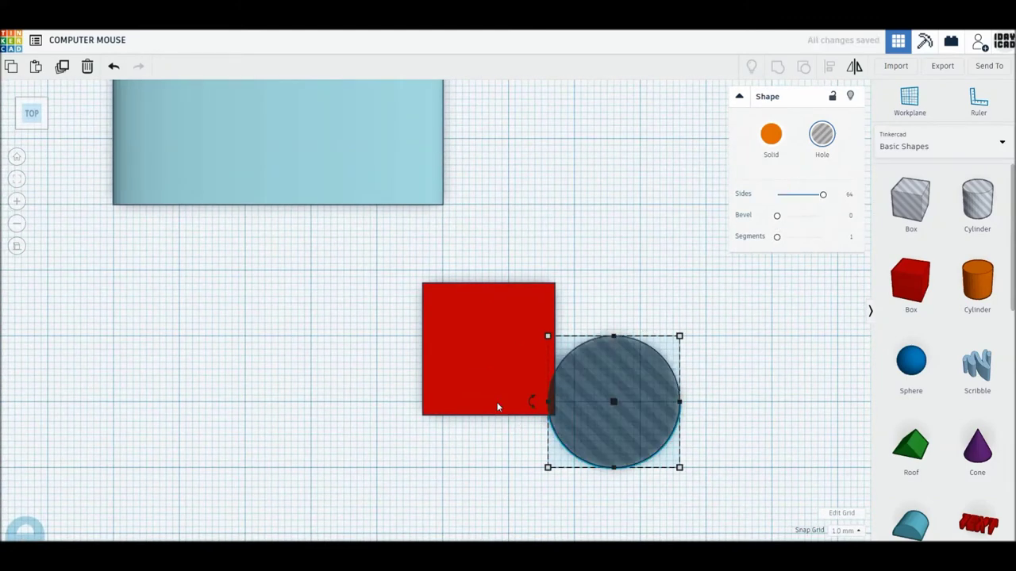
- Overlap the hole cylinder on the box's corner, group them, and turn the notched piece into a hole
left_click(506, 369)
key("Right")
key("Right")
key("Up")
key("Right")
key("Up")
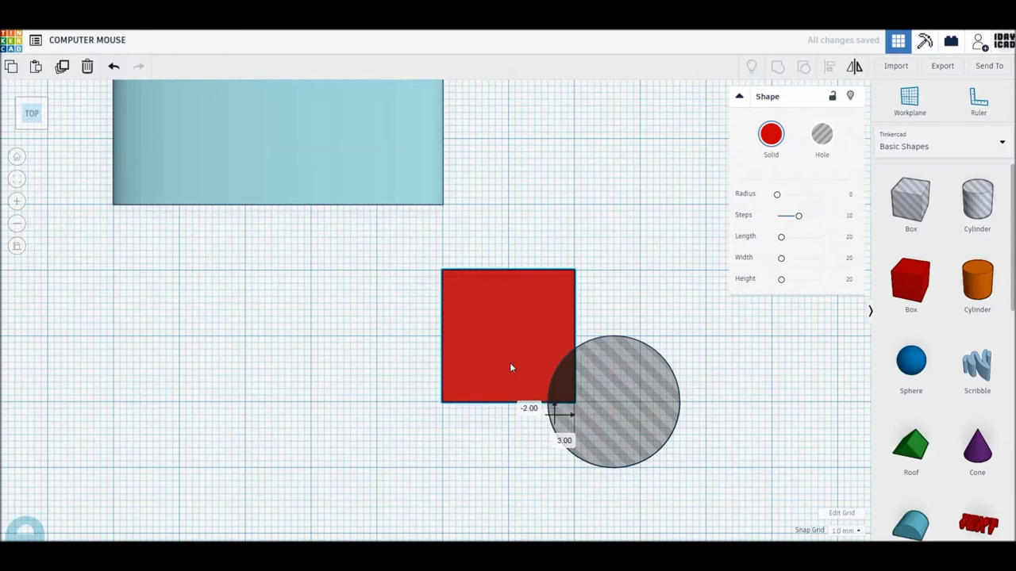
left_click_drag(635, 420, 603, 421)
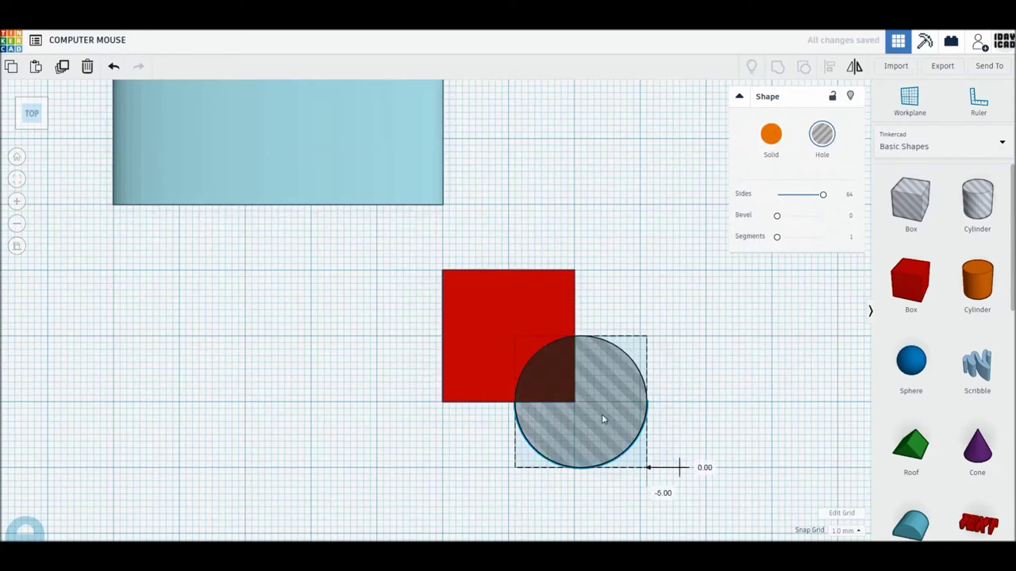
key("Left")
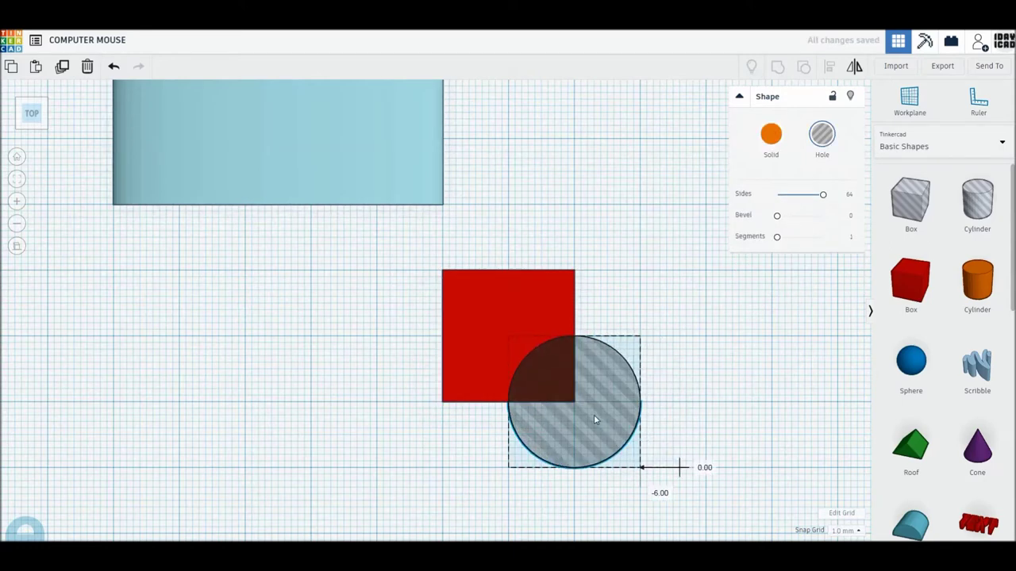
left_click_drag(705, 434, 465, 276)
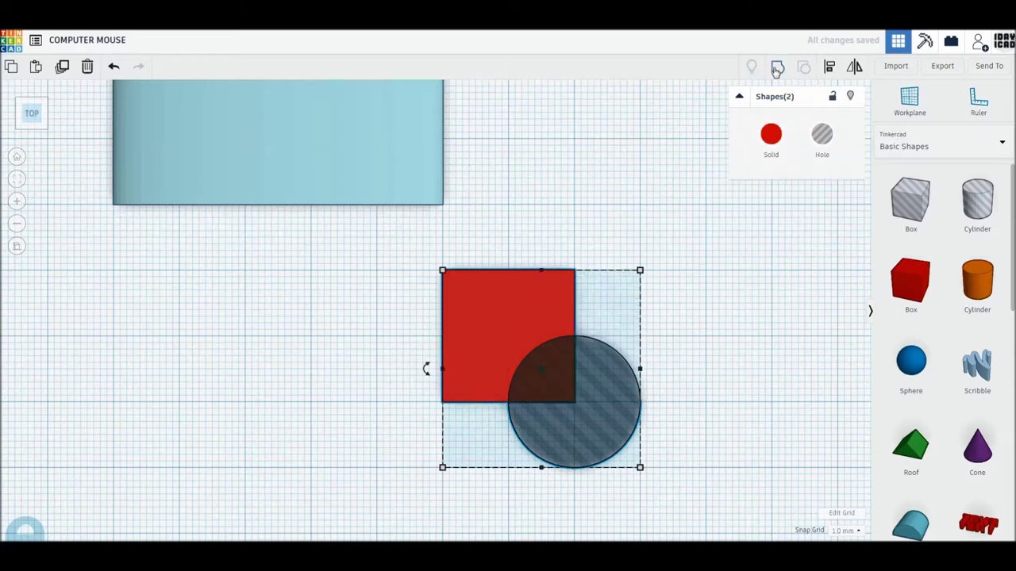
left_click(777, 69)
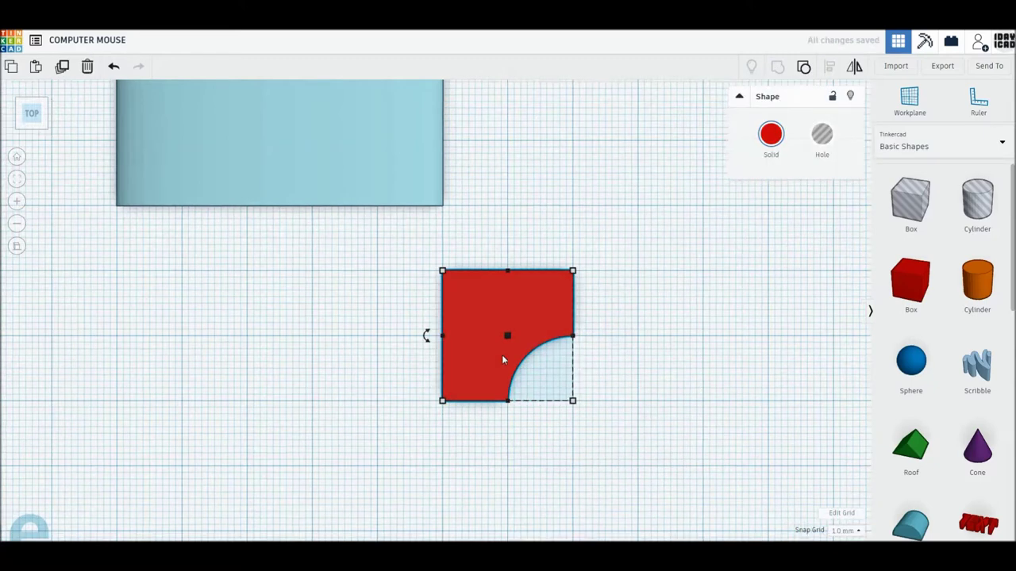
scroll(385, 296, "down", 2)
left_click(822, 134)
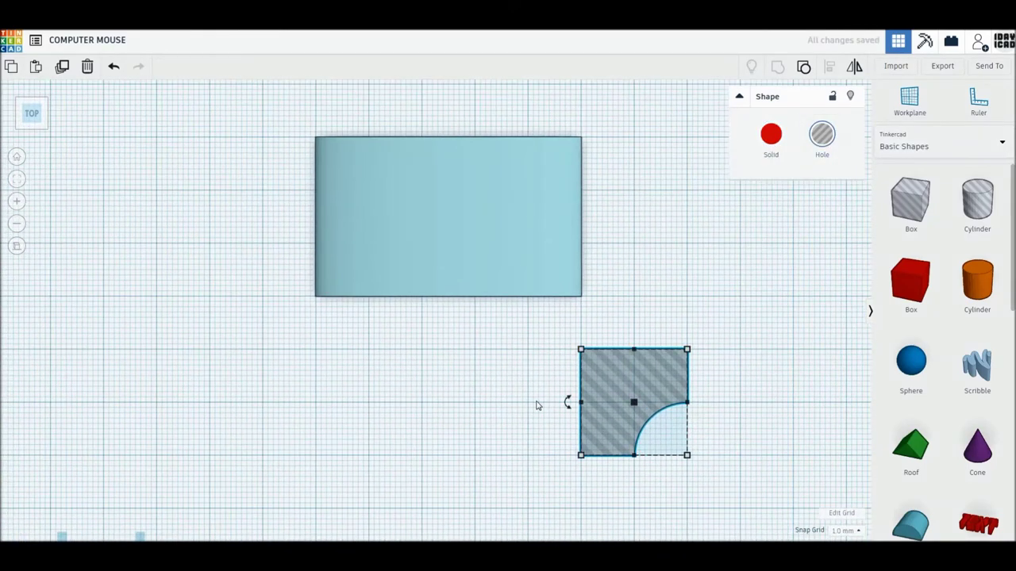
- Fit the notched hole onto the body's top-left corner, then copy it 30 mm down and mirror it
left_click_drag(596, 428, 311, 183)
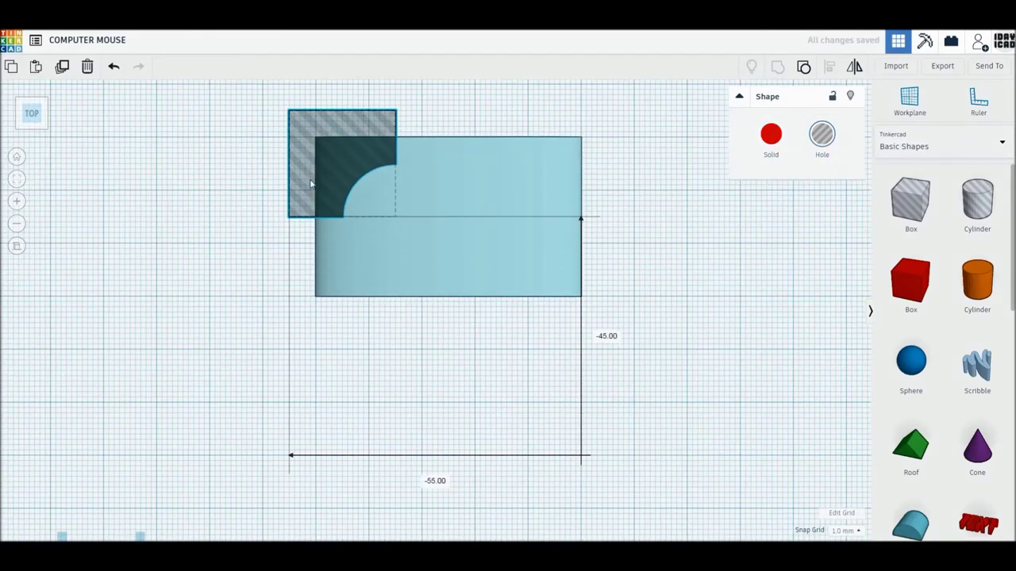
key("Up")
key("Up")
key("Up")
key("Left")
key("Left")
key("Up")
key("Up")
key("Left")
key("Left")
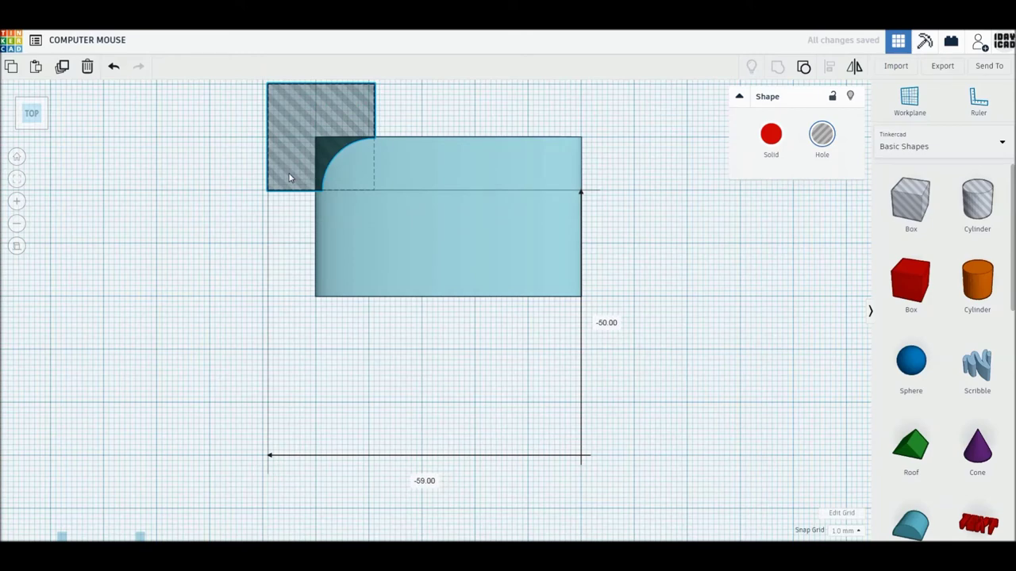
left_click(290, 177)
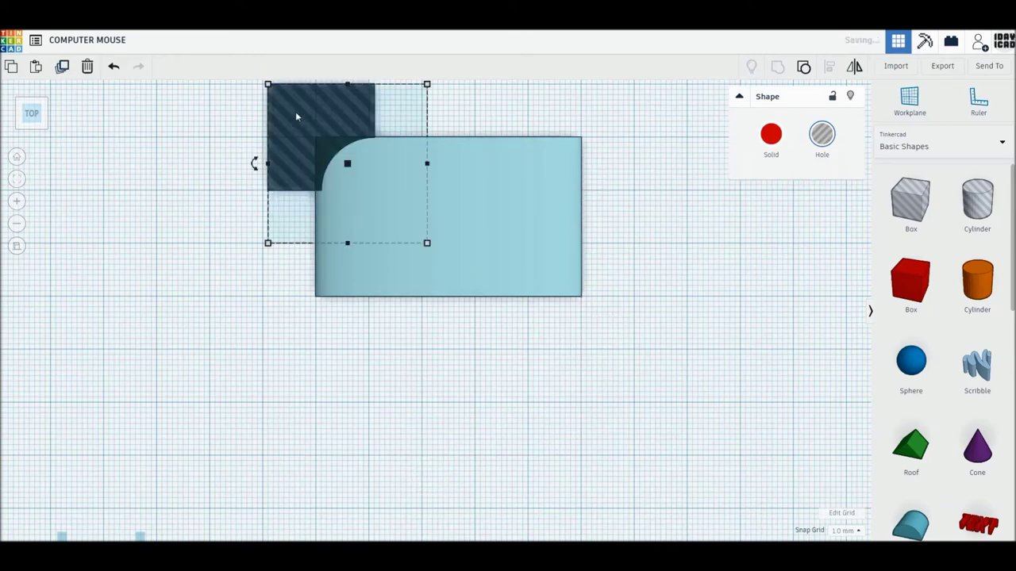
left_click_drag(301, 184, 308, 267, "alt")
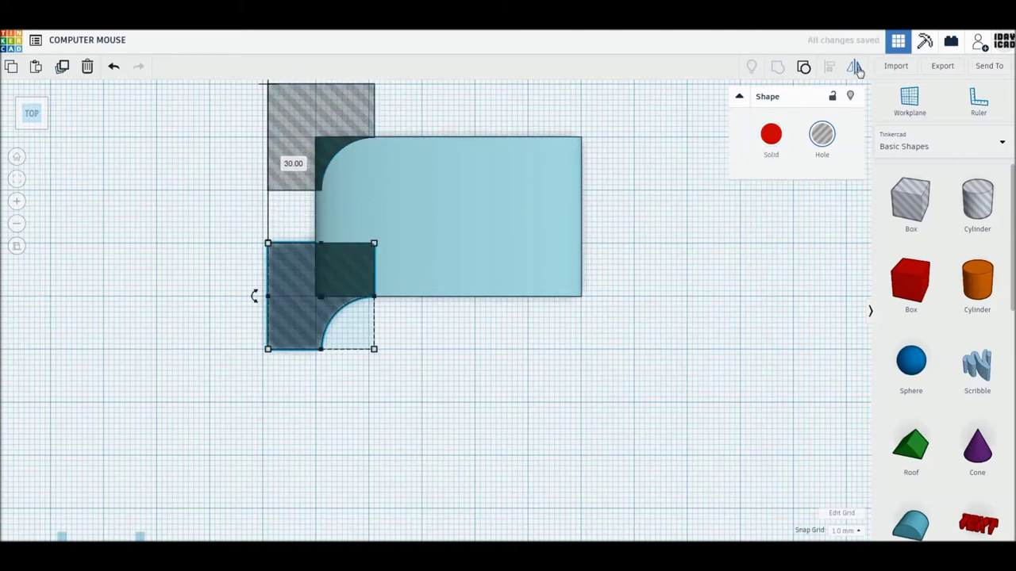
left_click(753, 341)
- Drop a hole box between the two corners and place a new red box below the body
mouse_move(911, 202)
left_mouse_down()
mouse_move(258, 246)
mouse_move(267, 223)
left_mouse_up()
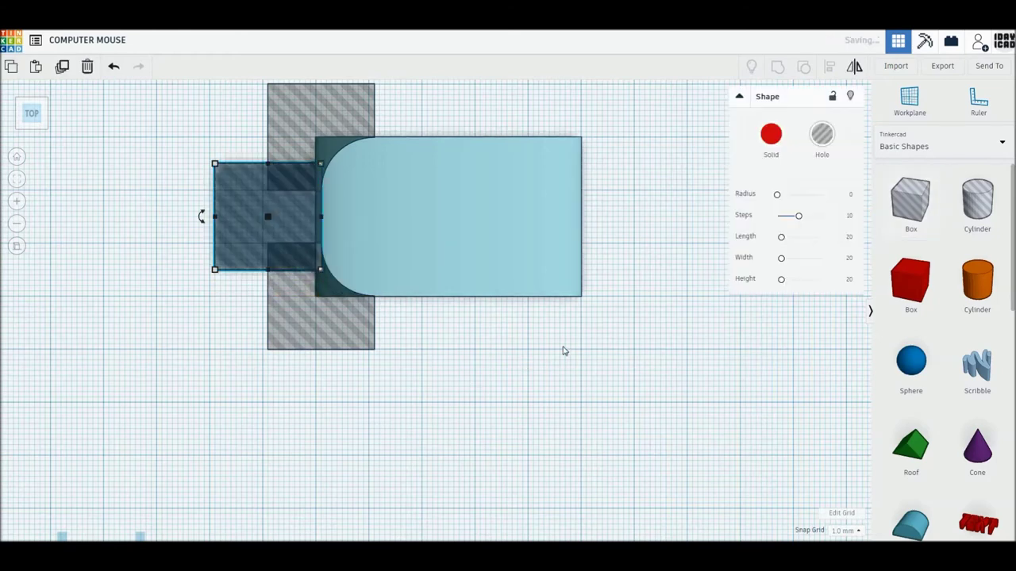
left_click(564, 351)
left_click_drag(901, 293, 635, 405)
left_click(567, 401)
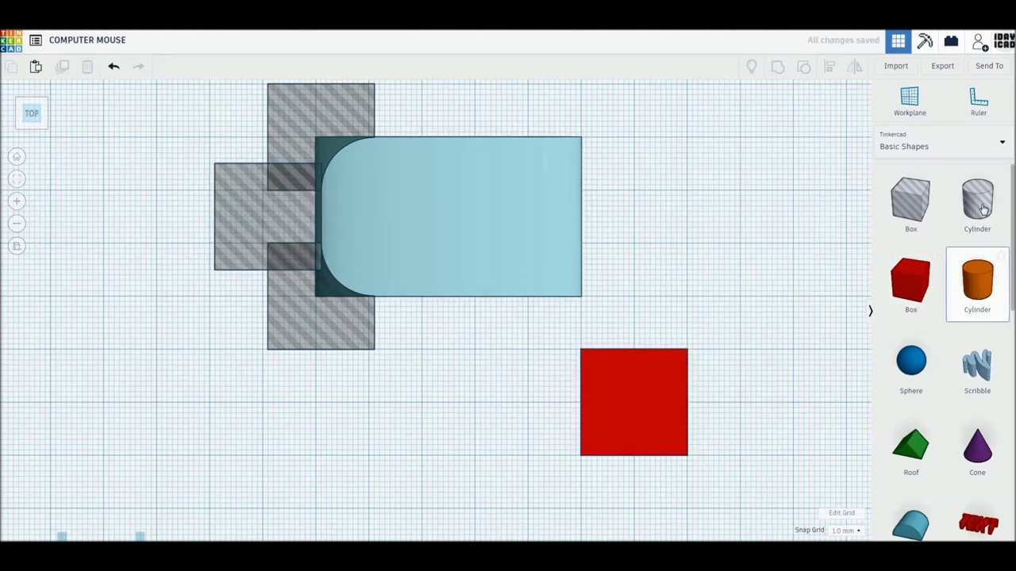
- Cut a 64-sided hole cylinder from the red box's edge, group it into a notched hole, and mirror it
left_click_drag(982, 209, 690, 404)
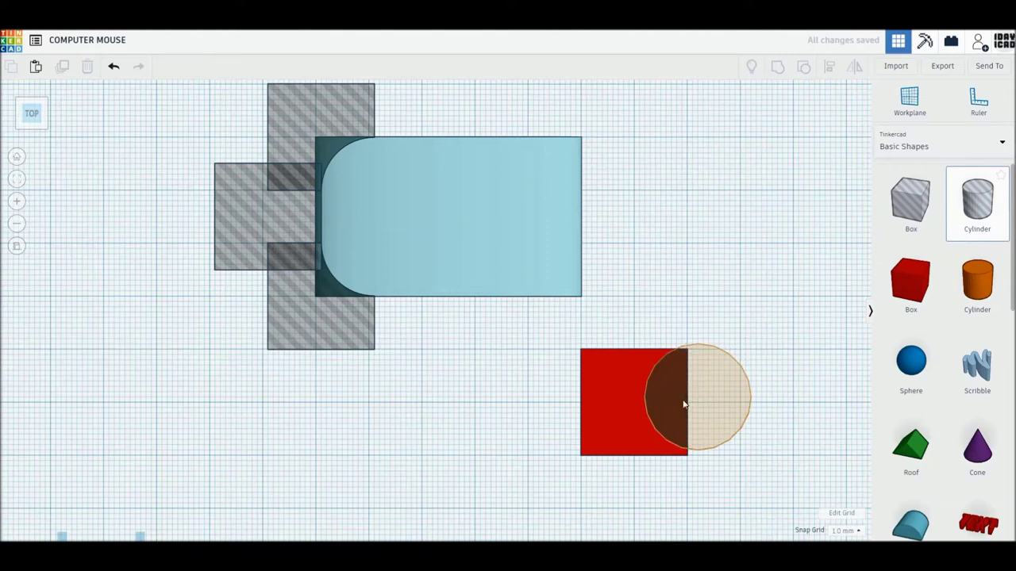
left_click_drag(688, 405, 691, 405)
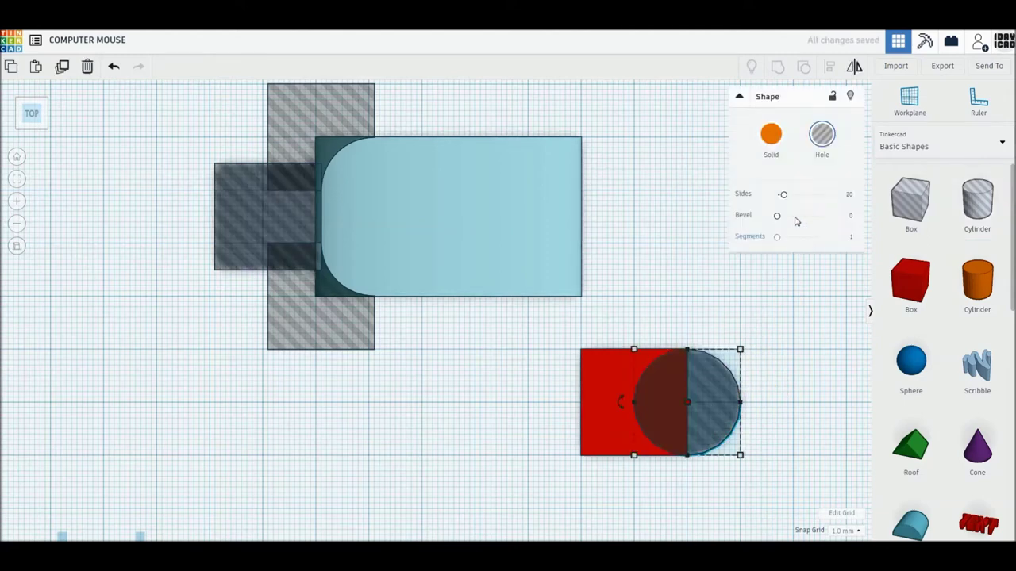
left_click_drag(783, 196, 823, 195)
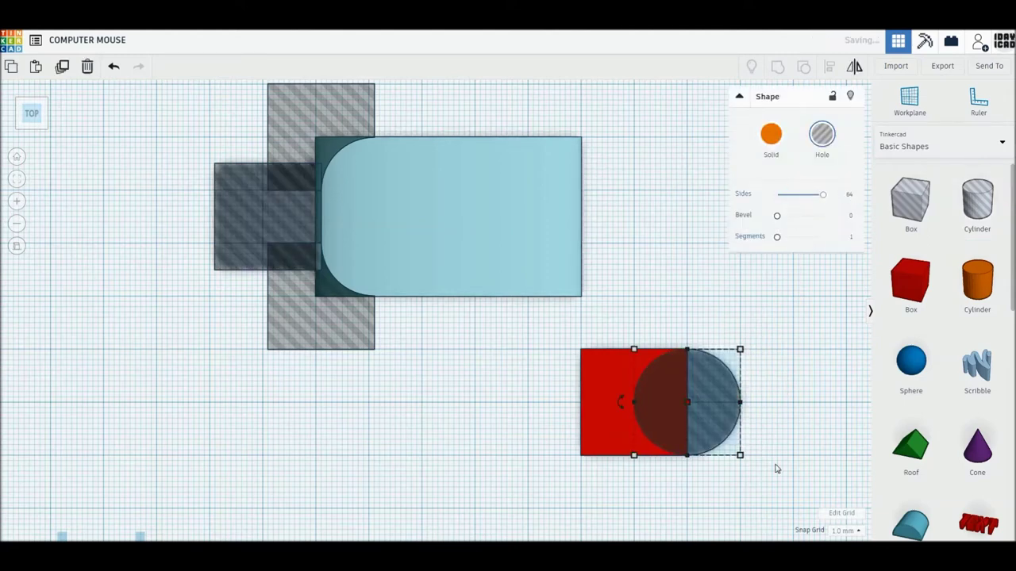
left_click(599, 384, "shift")
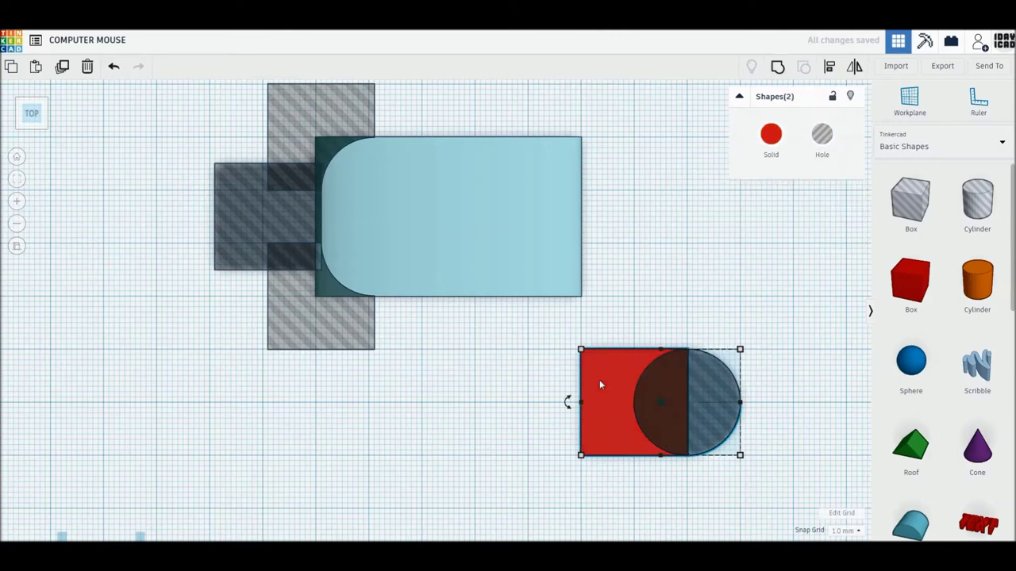
left_click(778, 69)
left_click(822, 136)
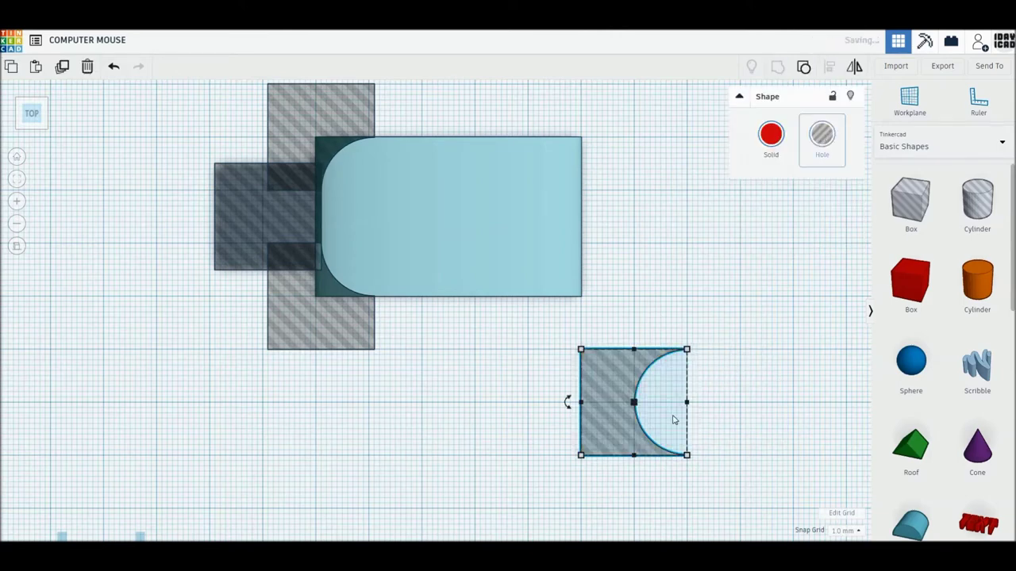
left_click(854, 69)
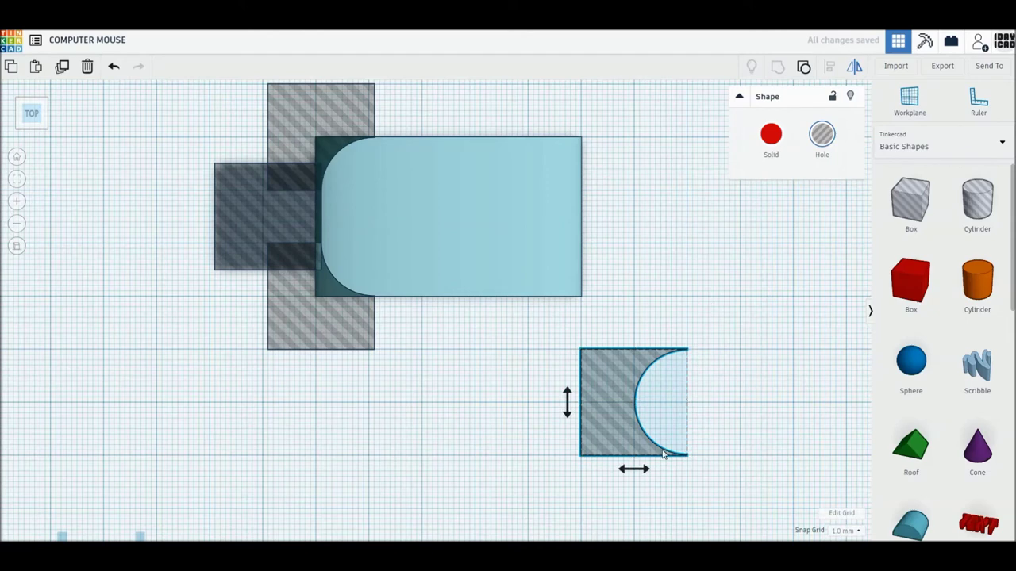
left_click(632, 468)
left_click(694, 406)
- Place the notched hole over the blue body's right end and size it to 30 by 30 mm
mouse_move(662, 428)
left_mouse_down()
mouse_move(607, 217)
mouse_move(681, 295)
left_mouse_up()
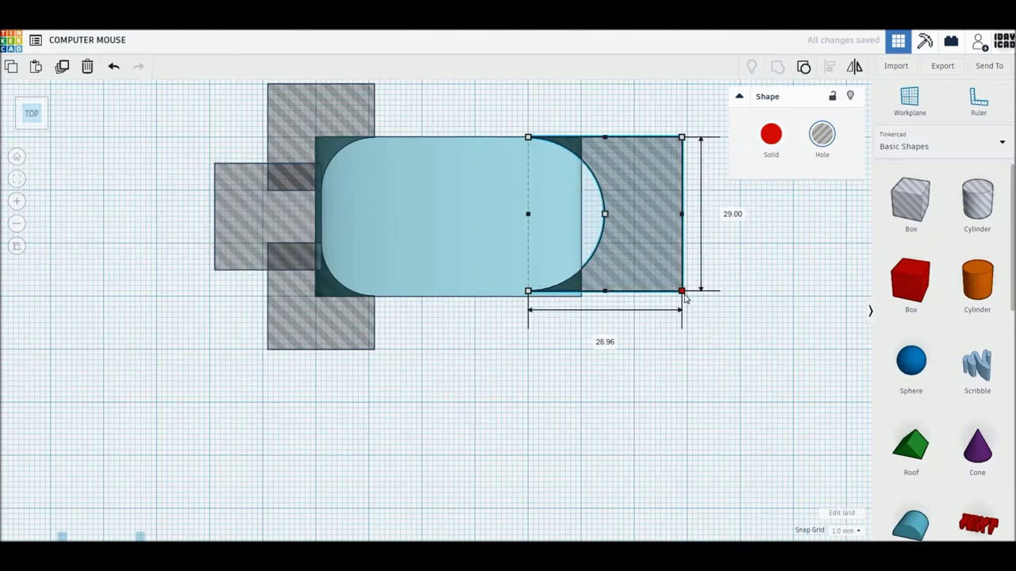
left_click_drag(684, 297, 687, 300)
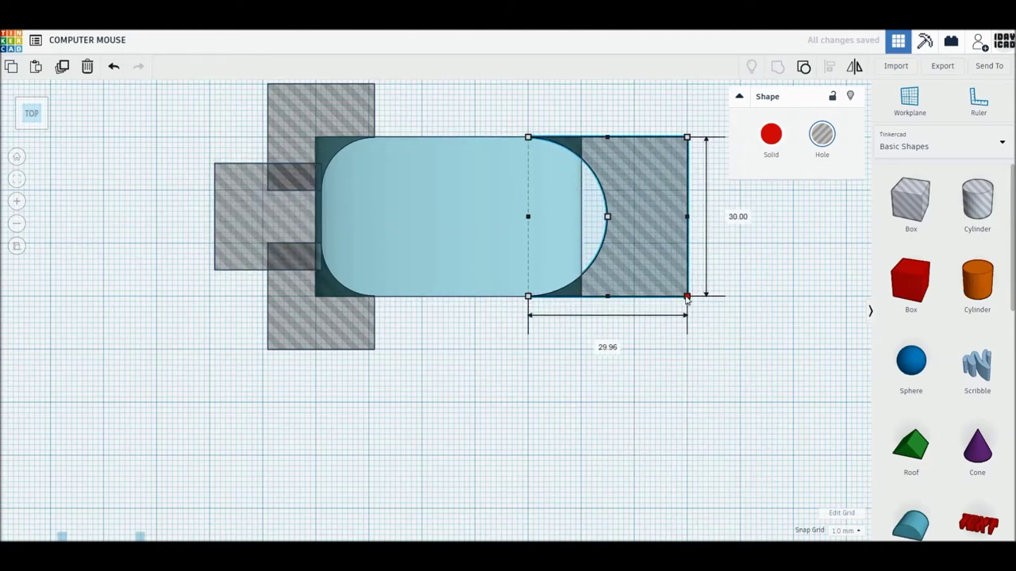
left_click(613, 347)
type("30")
key("Return")
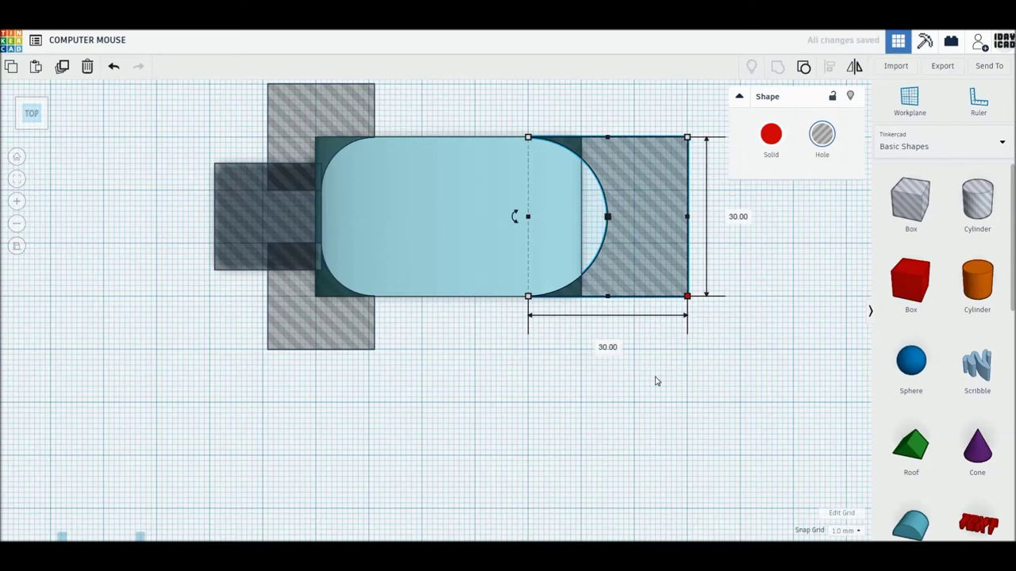
left_click(655, 381)
left_click_drag(672, 286, 640, 281)
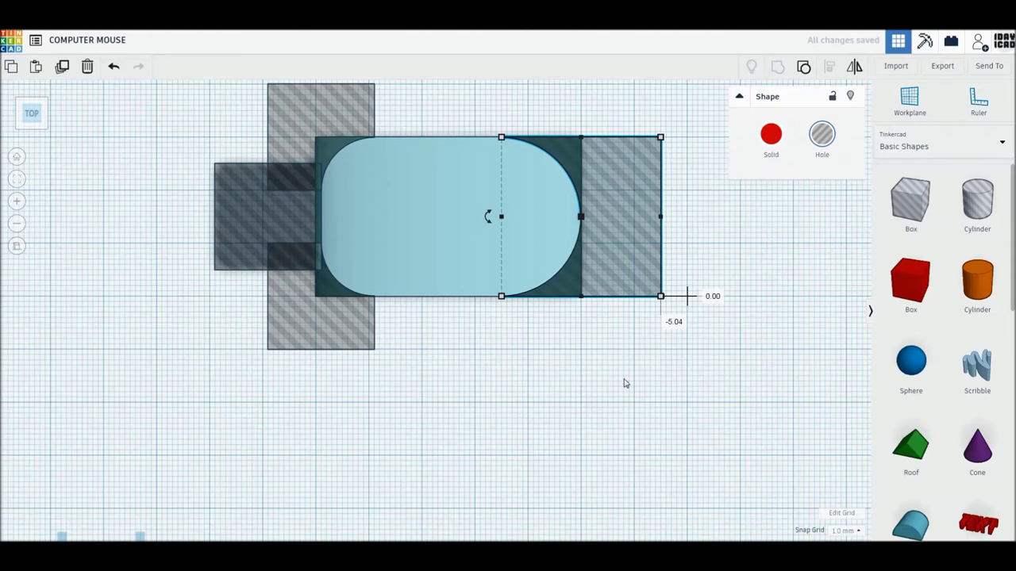
middle_click_drag(626, 381, 630, 403)
left_click(570, 407)
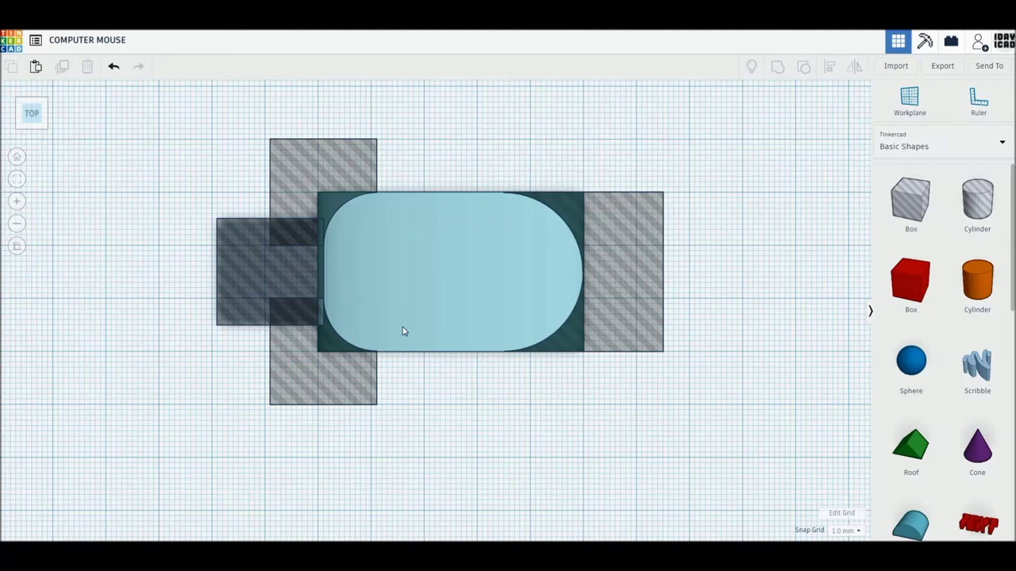
- Group all six mouse pieces into one body with Multicolor on, then orbit to a 3D view
left_click_drag(648, 421, 267, 188)
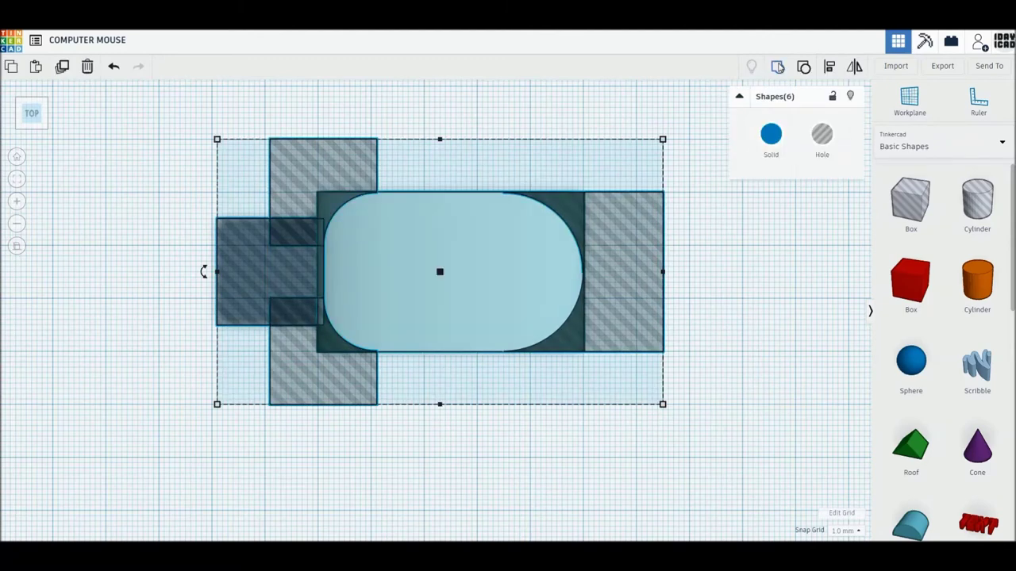
left_click(778, 66)
left_click(771, 135)
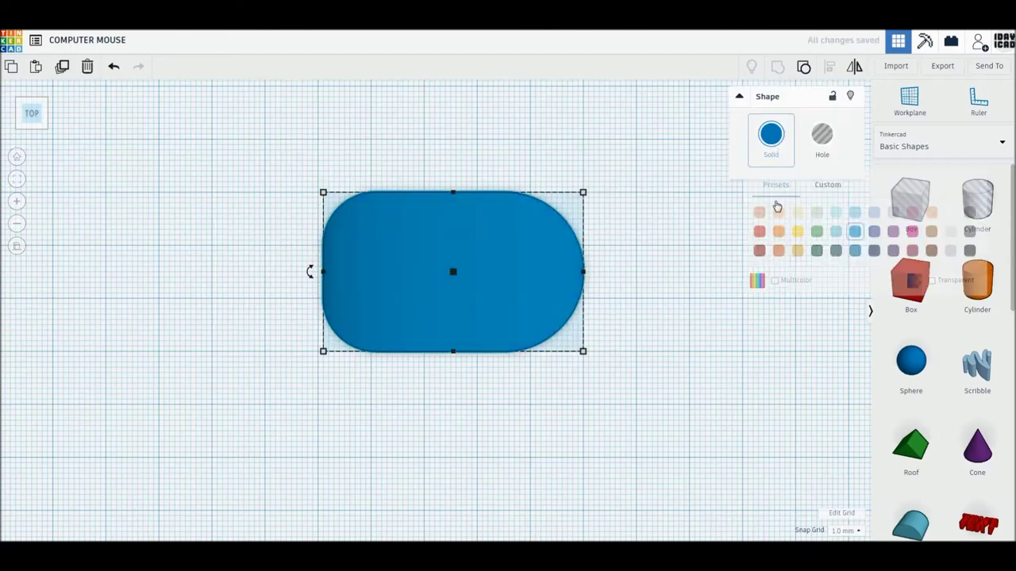
left_click(775, 281)
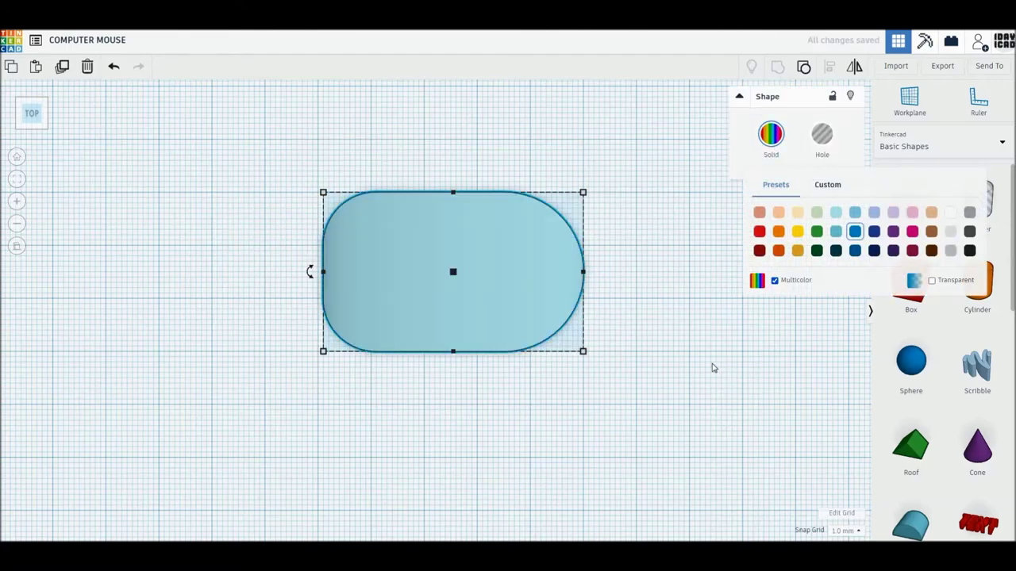
left_click(712, 368)
right_click_drag(661, 367, 757, 290)
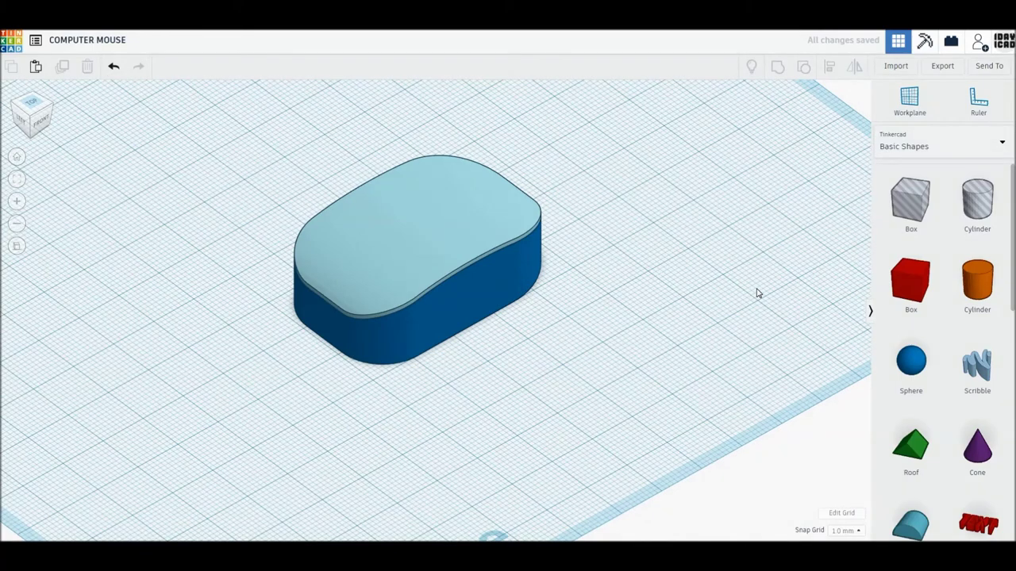
left_click(925, 206)
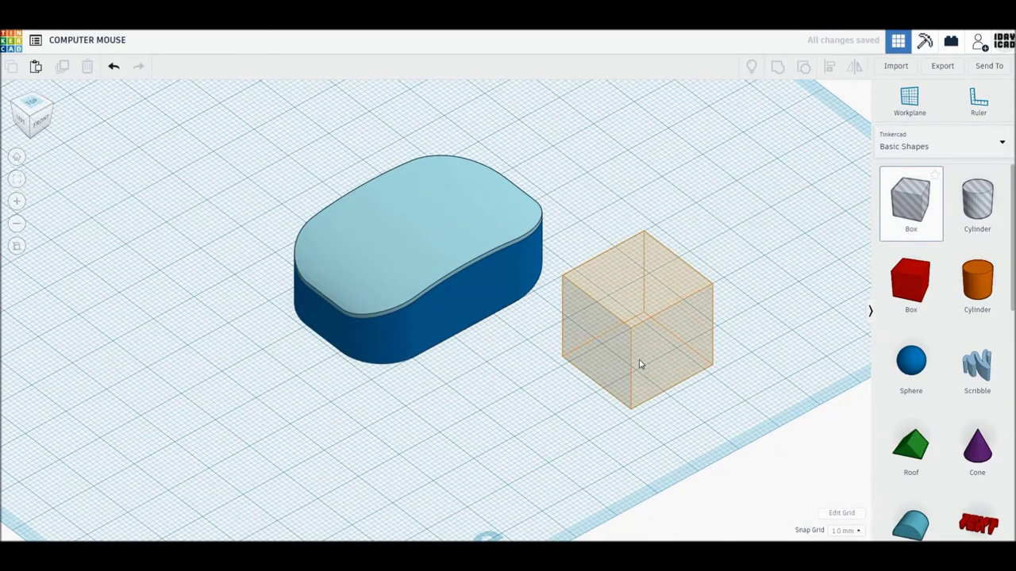
- Add a box beside the body, make it 0.5 wide, and raise it off the workplane
left_click(639, 361)
mouse_move(645, 314)
left_click(713, 324)
type("0.5")
key("Return")
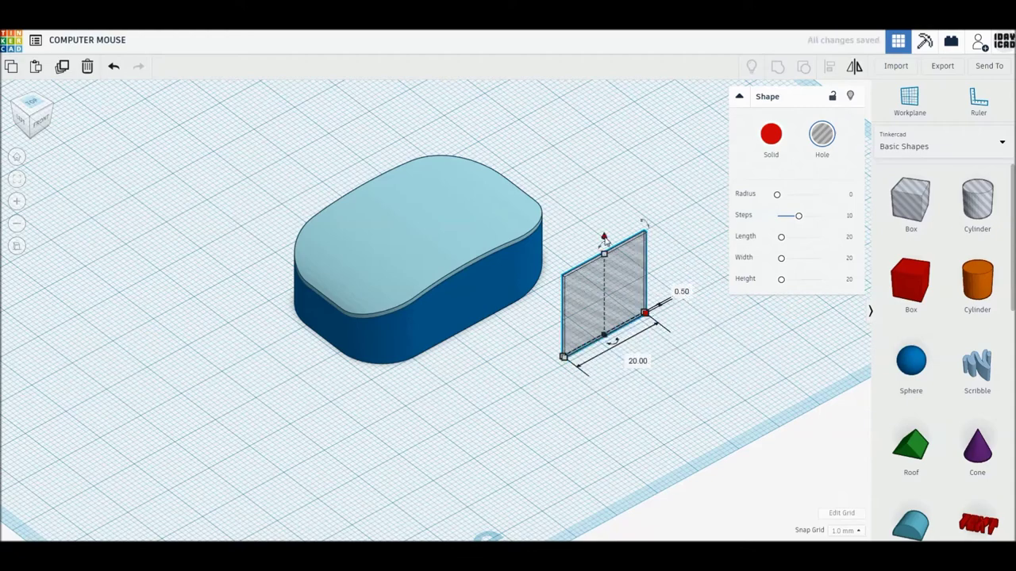
left_click_drag(604, 237, 604, 206)
- Align the thin wall with the body and nudge it onto the body's left front
left_click_drag(684, 404, 342, 227)
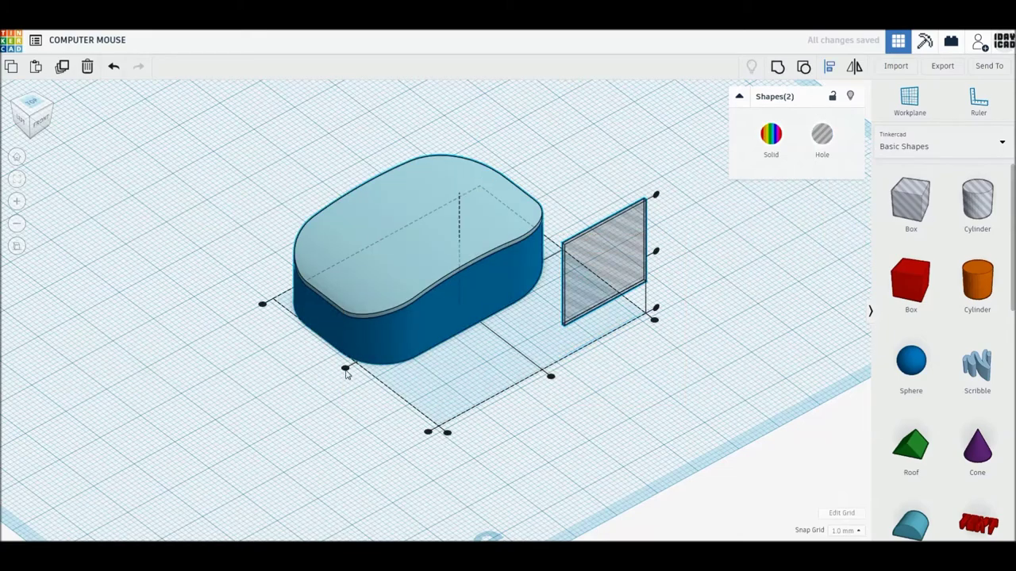
left_click(389, 409)
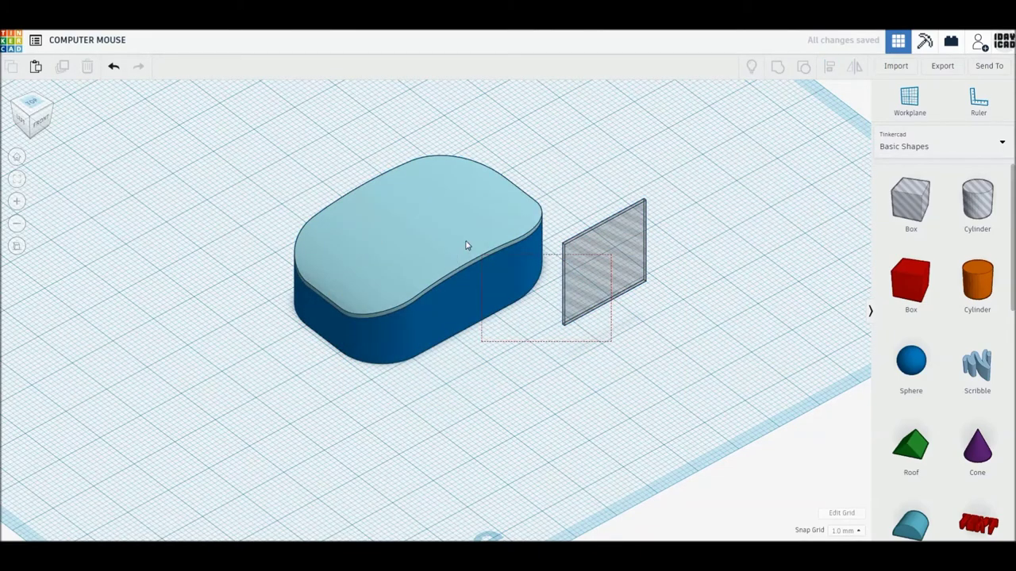
key("ctrl+a")
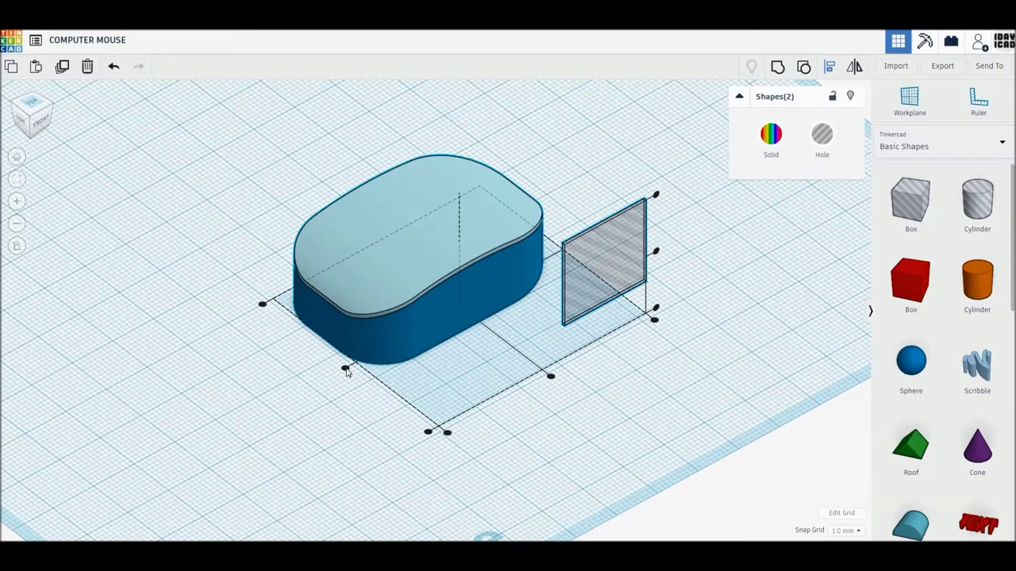
left_click(344, 369)
left_click(416, 408)
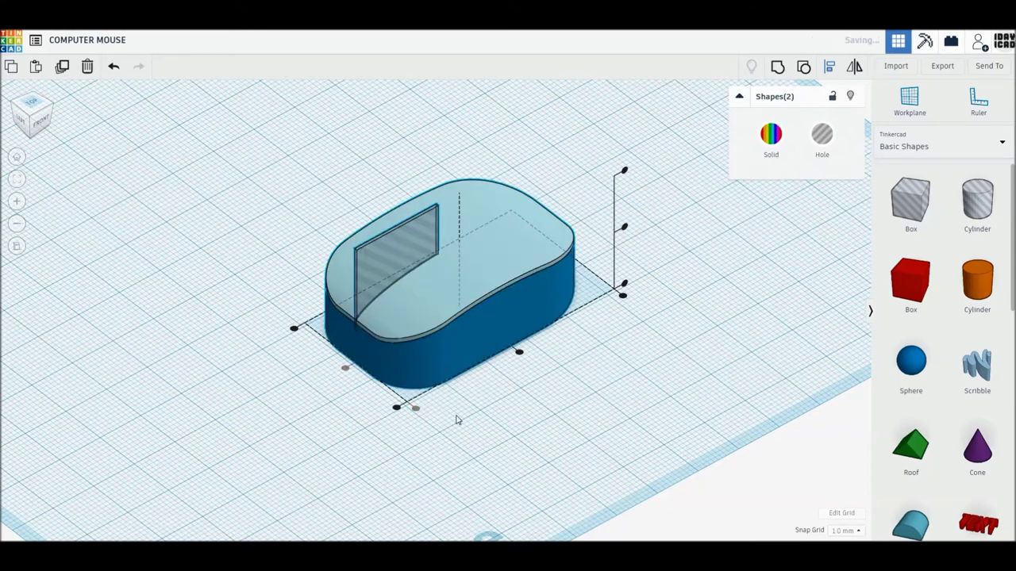
left_click(522, 428)
left_click(386, 267)
key("Left")
key("Left")
right_click_drag(465, 379, 511, 461)
key("Up")
key("Up")
key("Up")
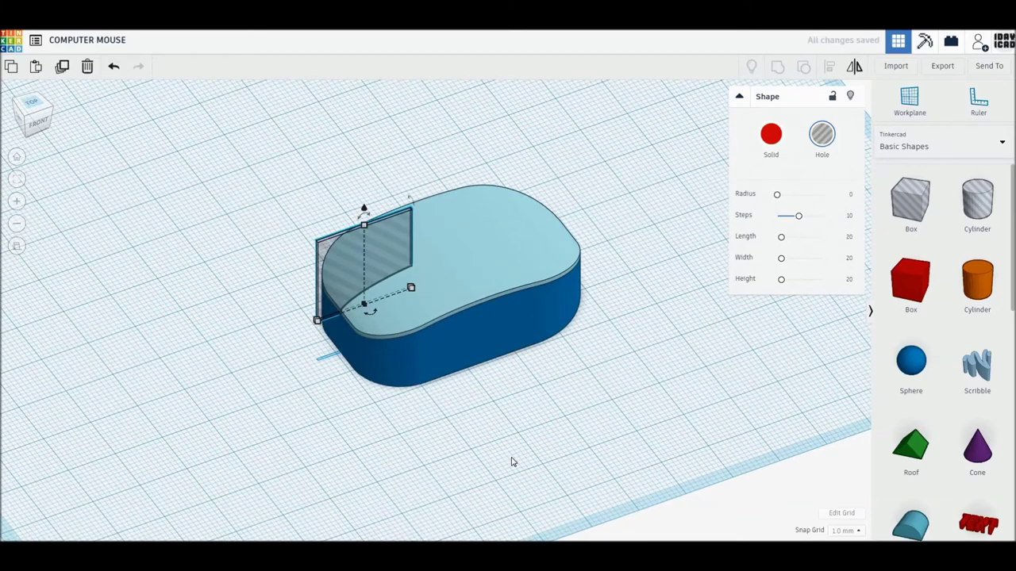
key("Left")
key("Left")
key("Left")
key("Left")
key("Left")
left_click(512, 461)
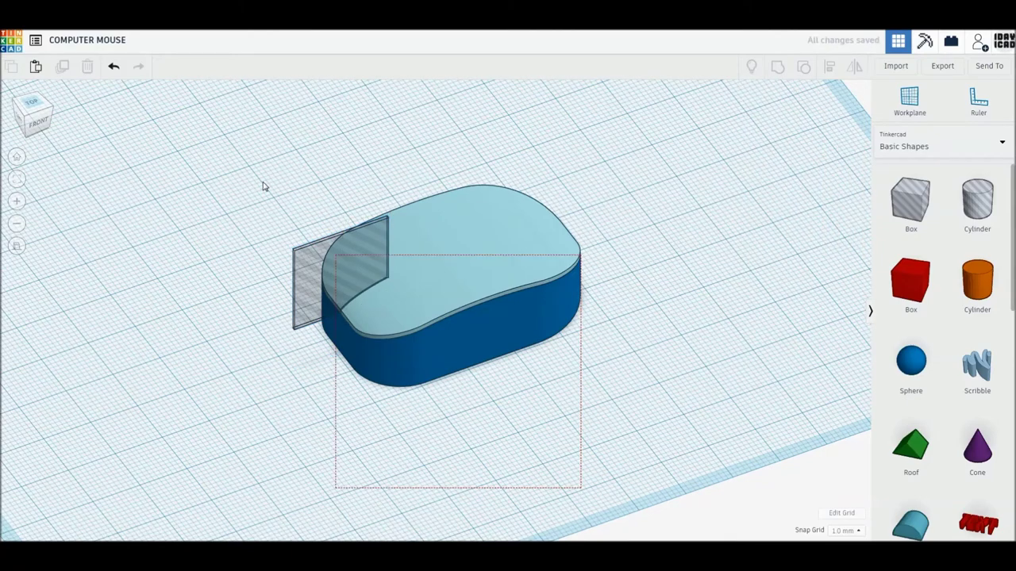
- Group the thin wall with the body to cut the button groove
left_click_drag(264, 185, 263, 190)
left_click(830, 70)
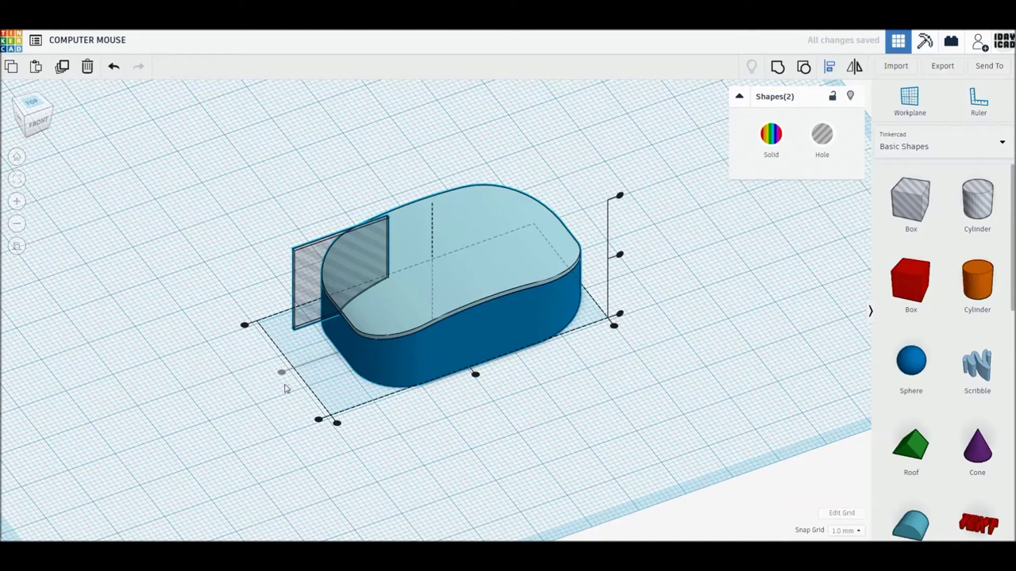
left_click(777, 71)
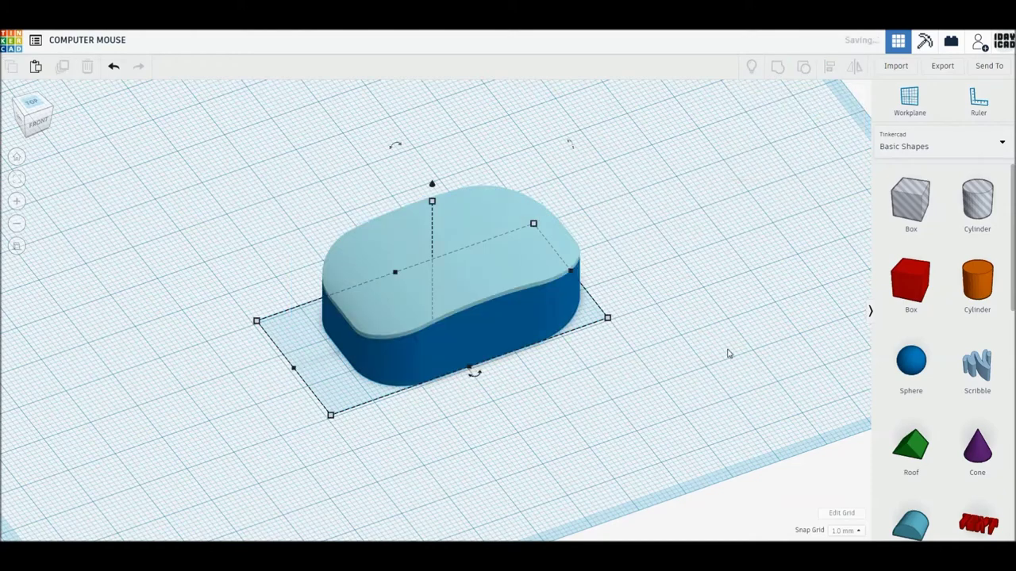
left_click(728, 351)
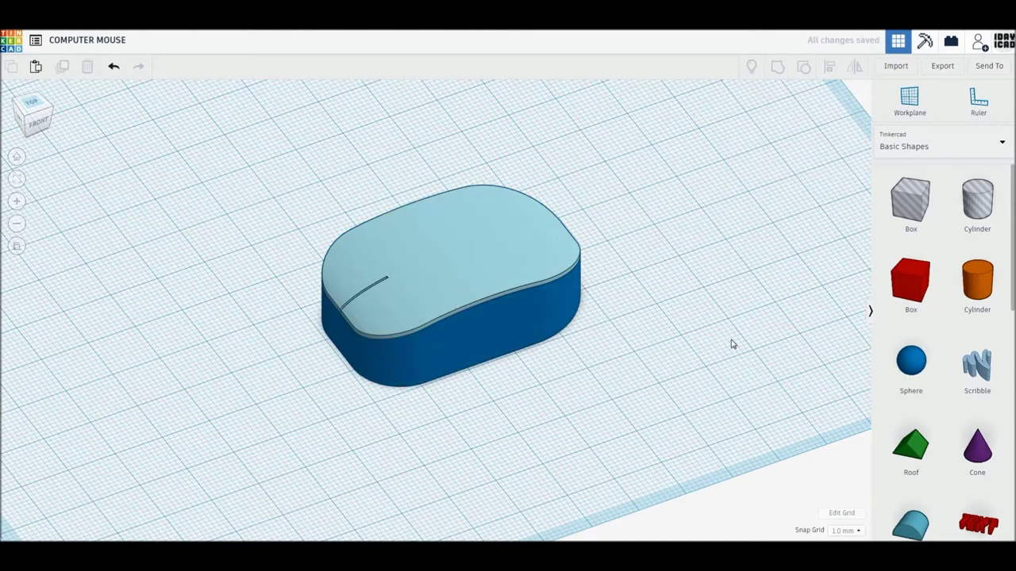
- Add a 64-sided cylinder beside the body, tip it onto its side, and colour it lilac
left_click_drag(977, 281, 619, 378)
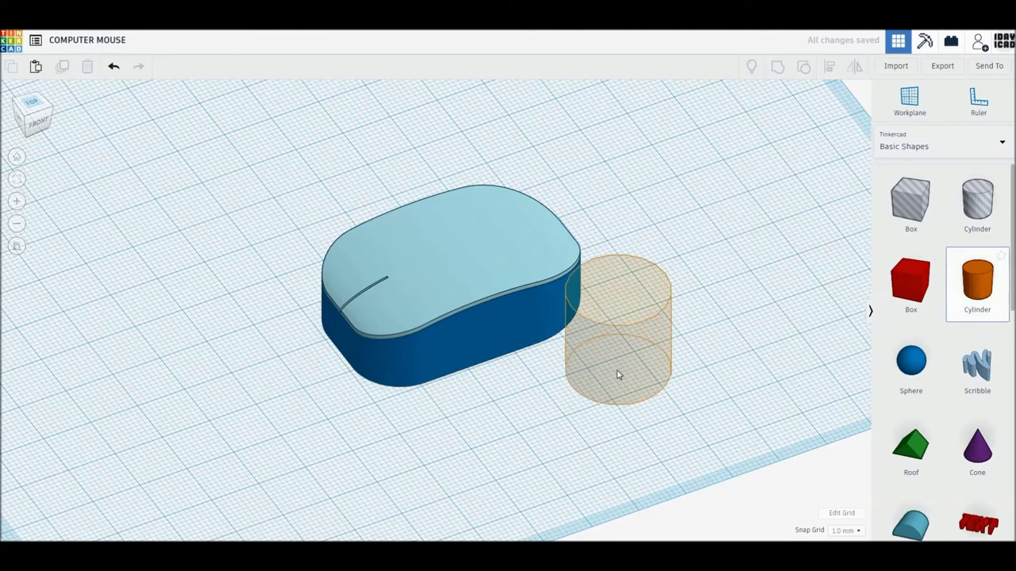
mouse_move(783, 195)
left_mouse_down()
mouse_move(822, 194)
mouse_move(823, 237)
left_mouse_up()
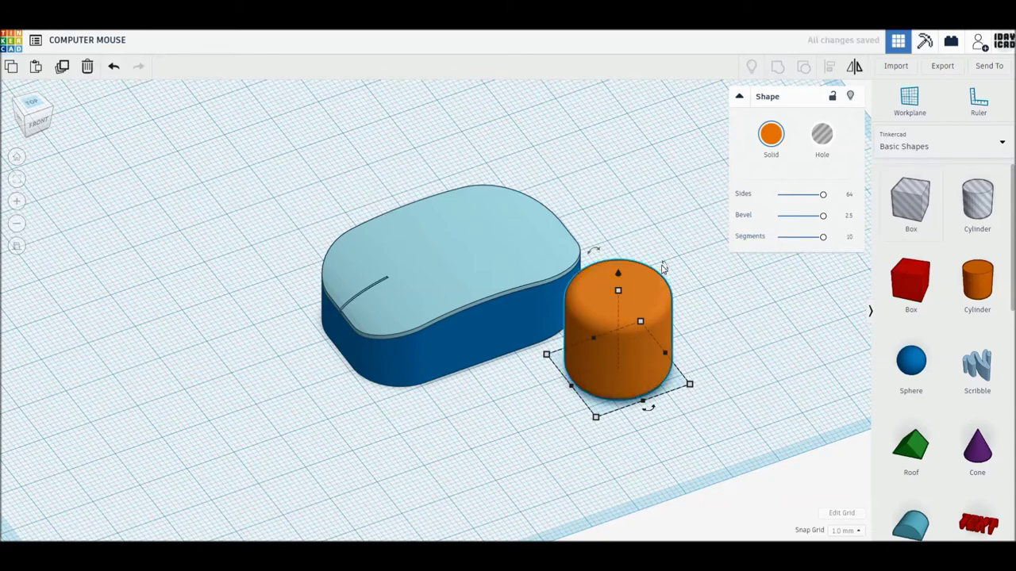
left_click_drag(675, 295, 685, 343)
left_click(767, 136)
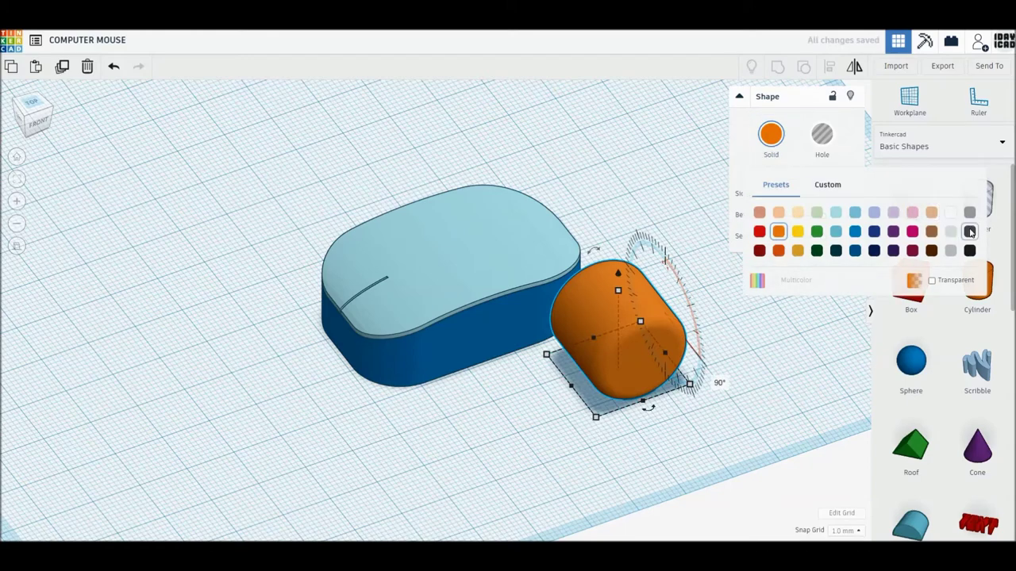
left_click(893, 212)
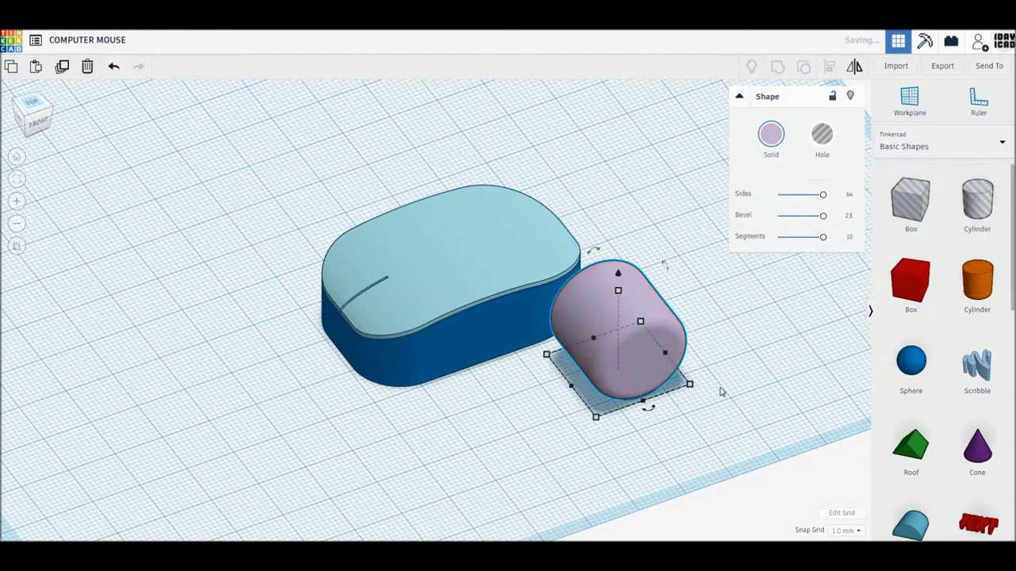
- Size the wheel to 4 thick, 10 high and 10 long, and raise it 8 mm
left_click(527, 400)
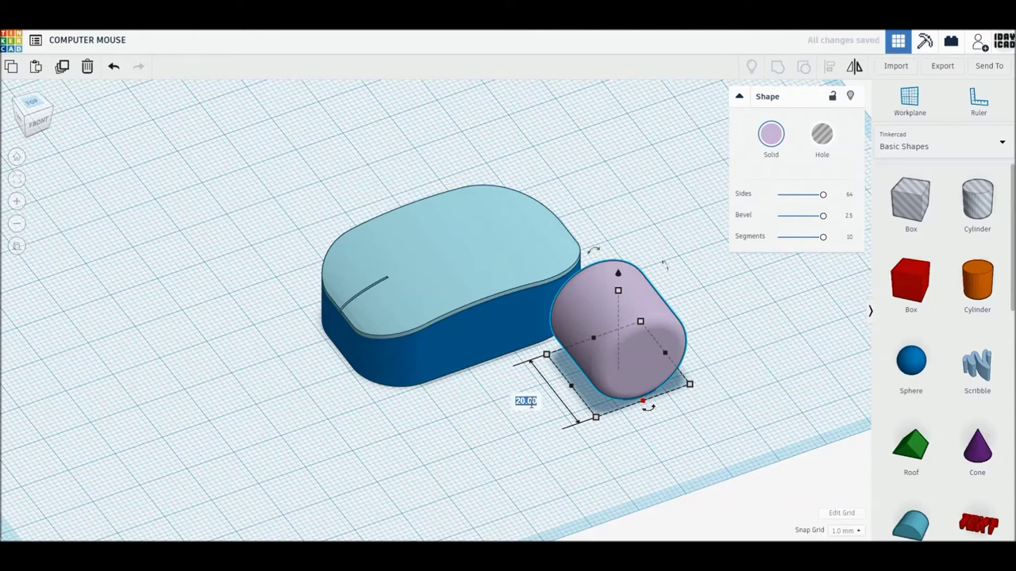
key("Return")
left_click(648, 304)
key("Return")
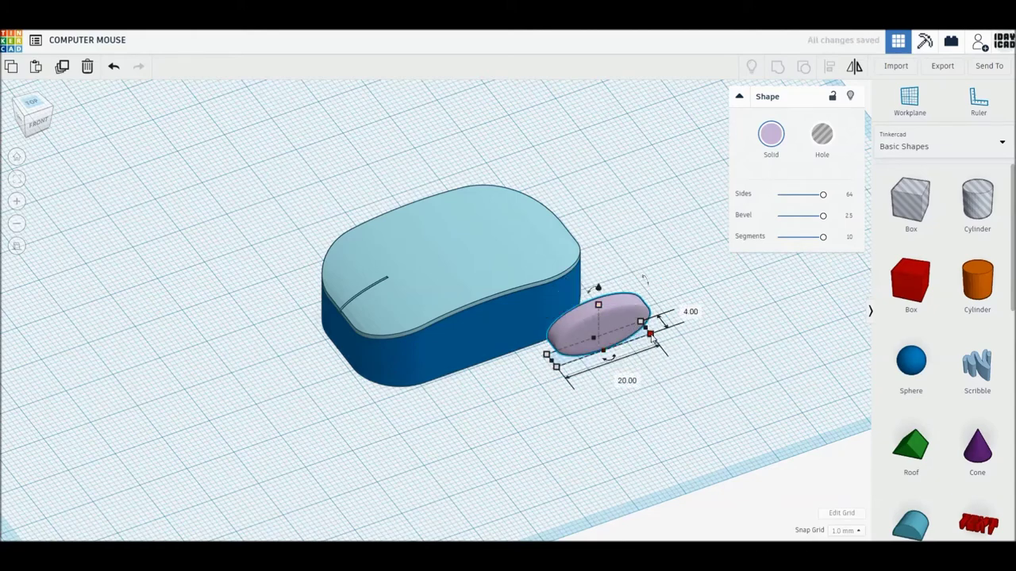
left_click(626, 380)
type("10")
key("Return")
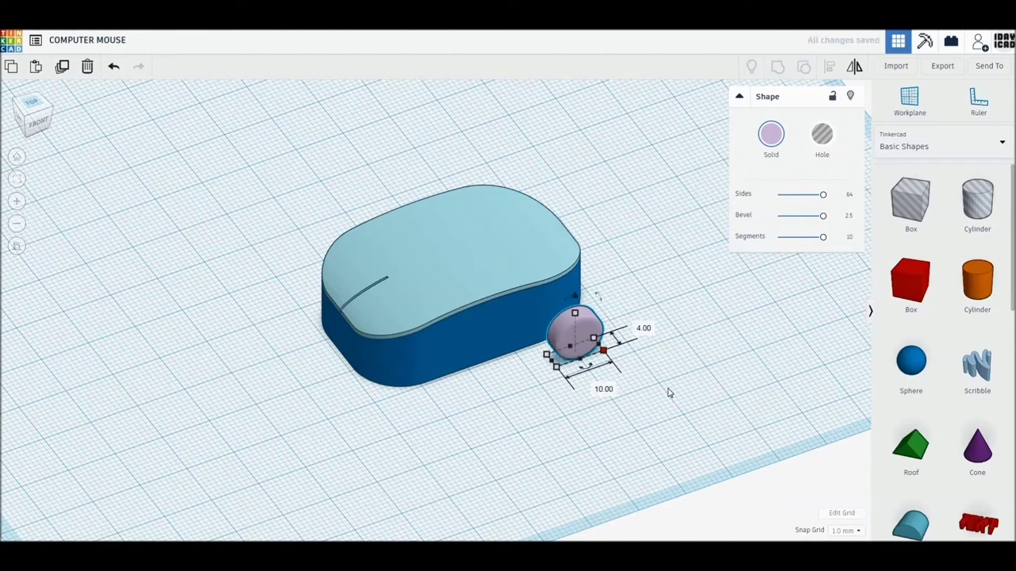
left_click_drag(575, 296, 575, 264)
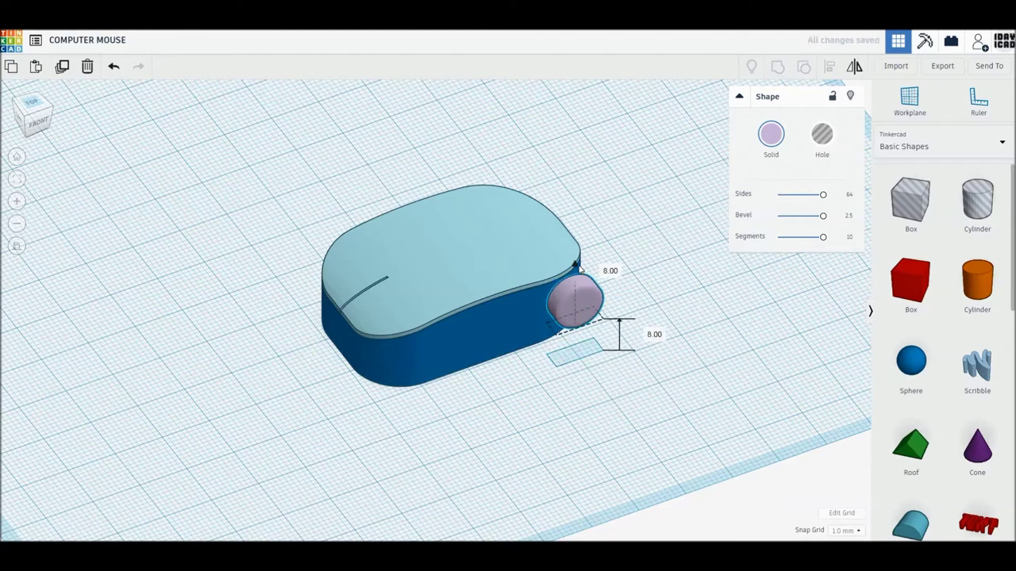
left_click_drag(701, 428, 331, 262)
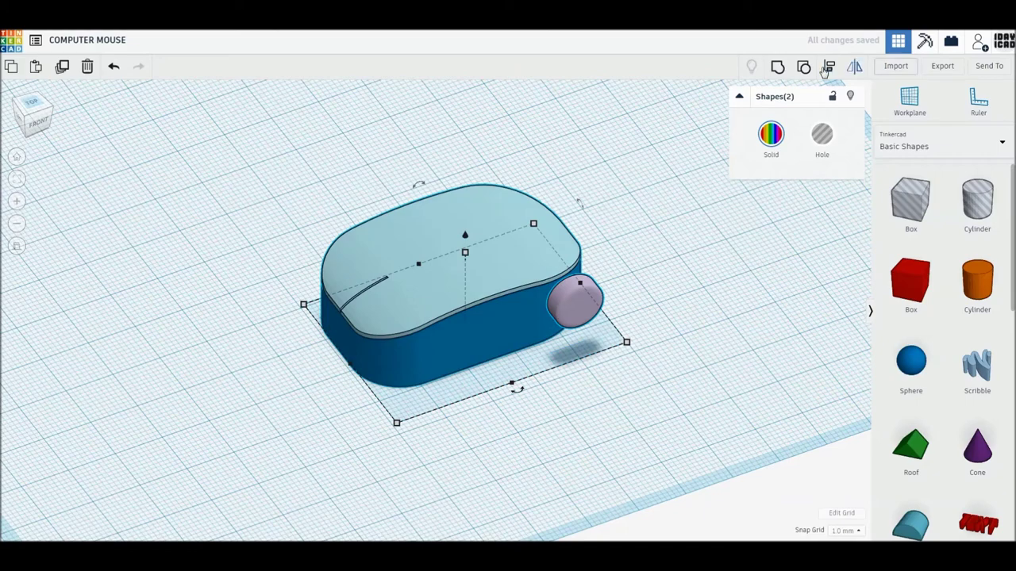
- Shrink the body and wheel together, then nudge the wheel right onto the body's centre
left_click_drag(339, 367, 413, 380)
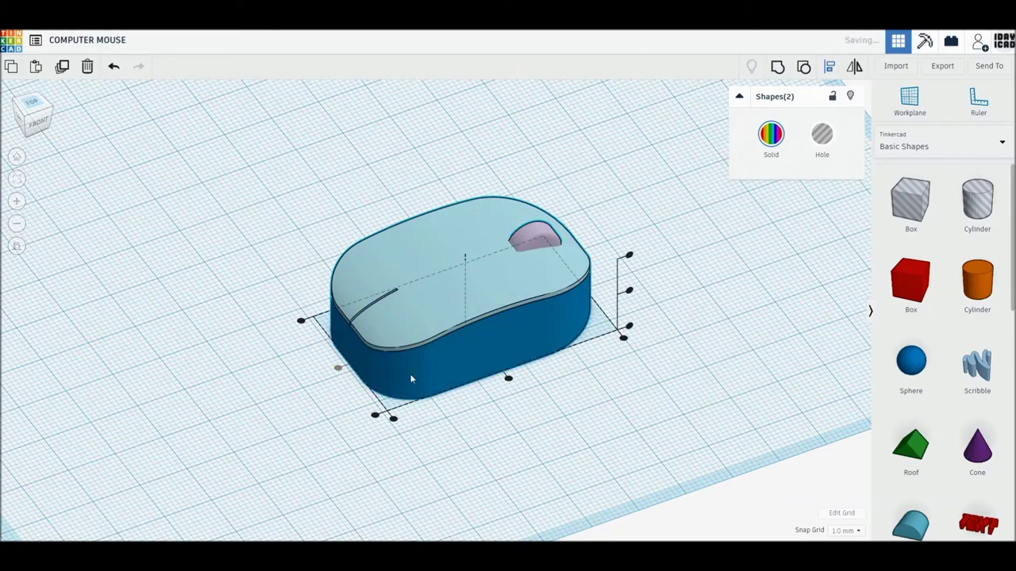
left_click_drag(394, 421, 394, 421)
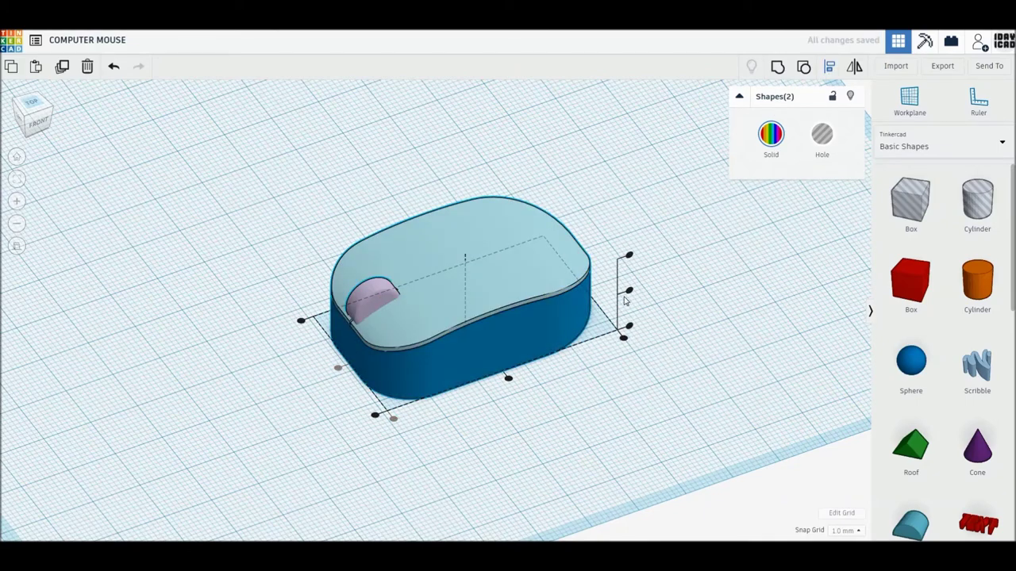
left_click(736, 369)
left_click(377, 297)
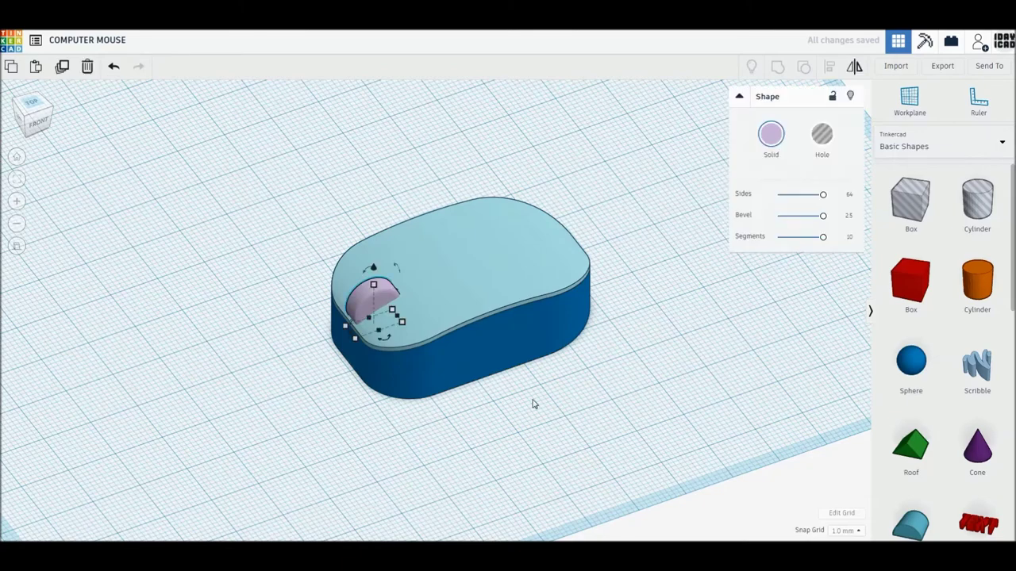
key("Right")
key("Right")
key("Right")
key("Right")
key("Right")
key("Right")
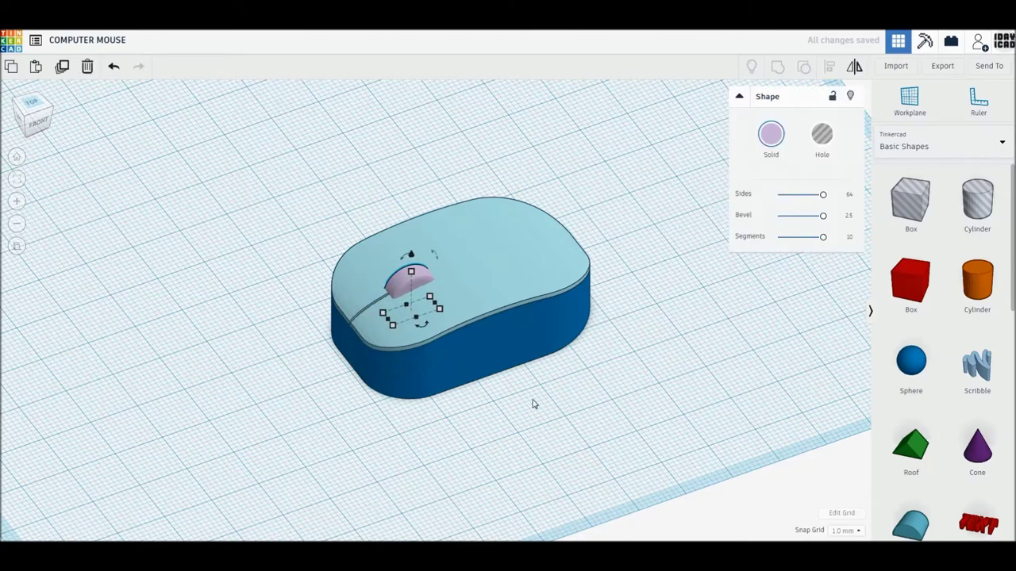
key("Right")
key("Right")
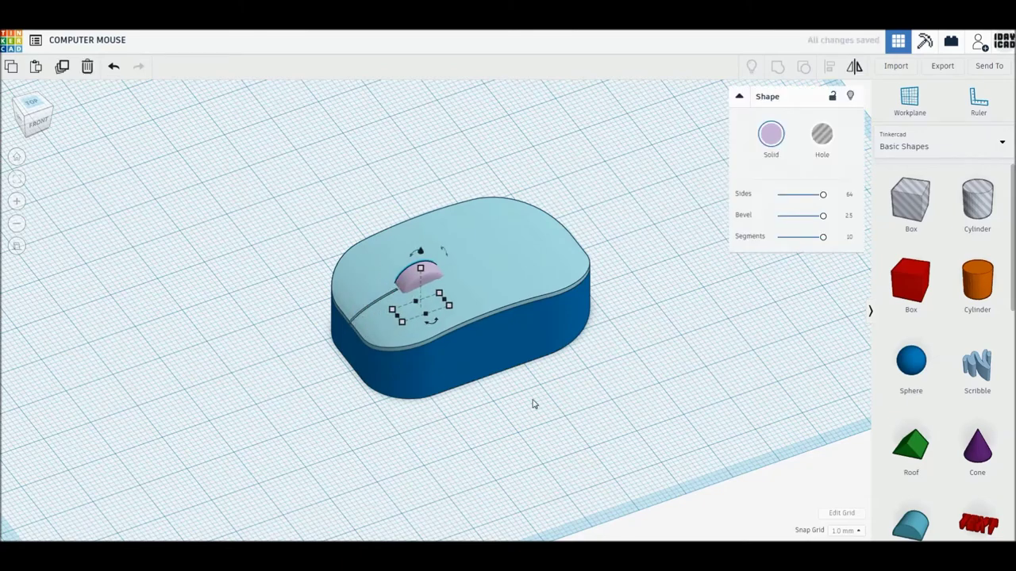
key("Right")
left_click(532, 407)
mouse_move(537, 411)
right_mouse_down()
mouse_move(605, 442)
mouse_move(608, 468)
right_mouse_up()
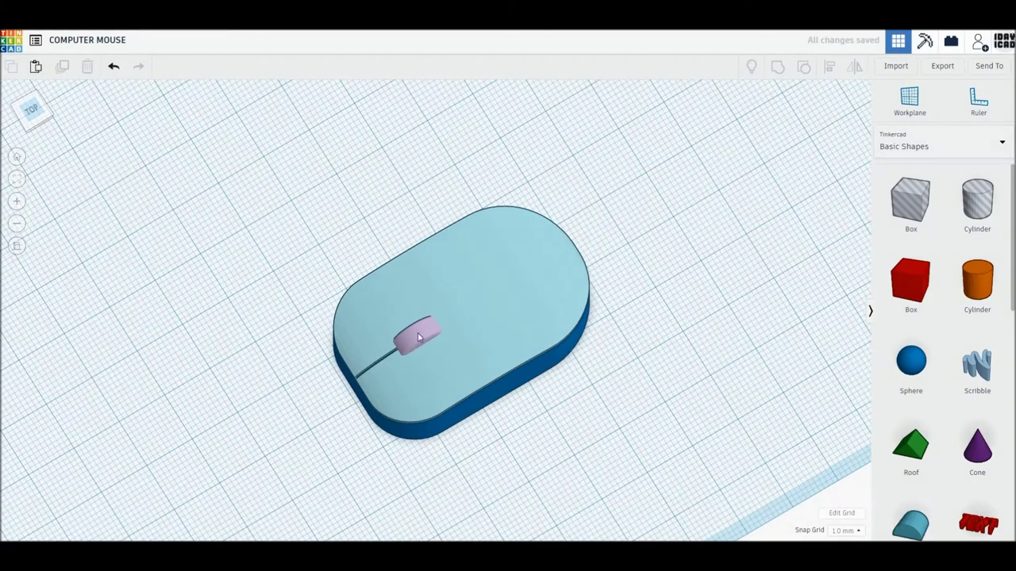
- Align the lilac wheel with the body and group them into one mouse
left_click(419, 338)
mouse_move(424, 355)
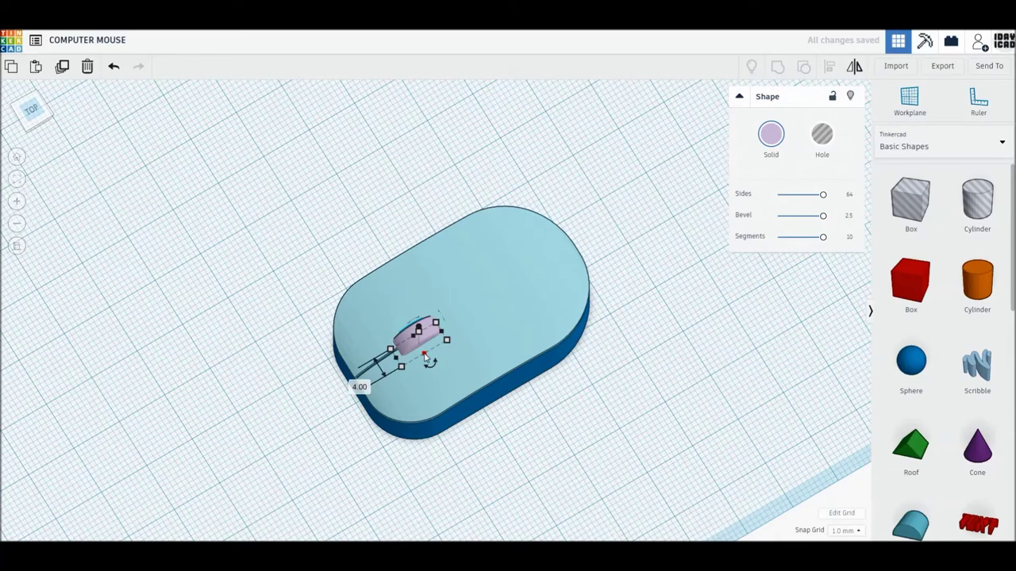
left_click(354, 383)
left_click_drag(539, 457, 386, 318)
left_click(830, 69)
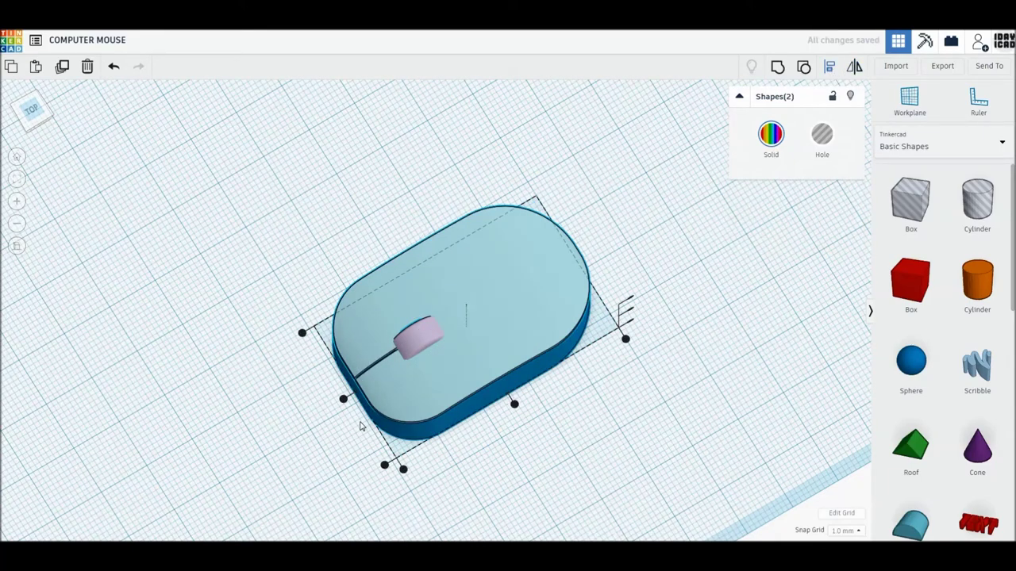
left_click(343, 399)
left_click(562, 448)
left_click_drag(599, 456, 351, 246)
left_click(777, 69)
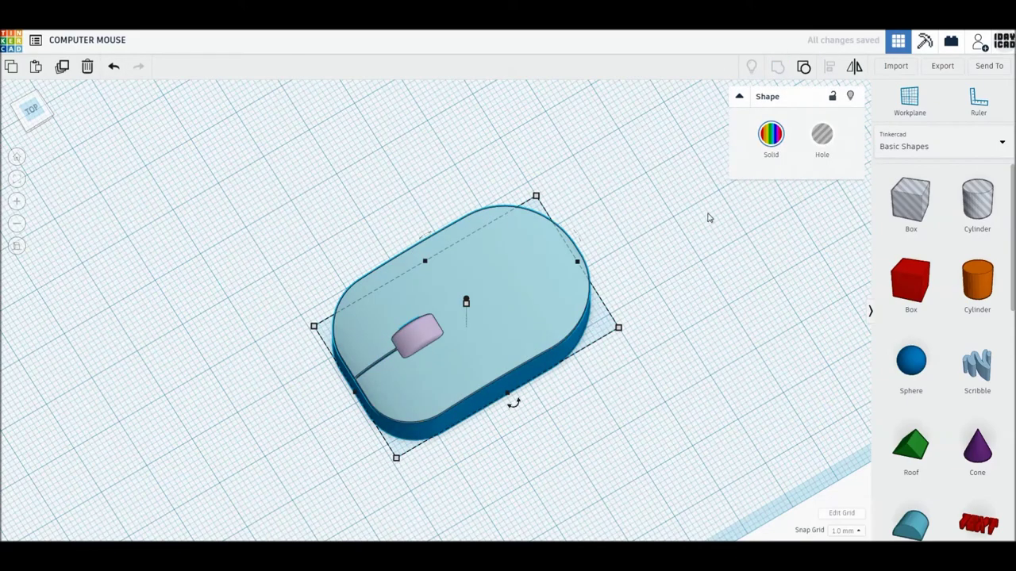
left_click(760, 284)
- Rotate the mouse 90° on the workplane and place a new Scribble shape
right_click_drag(760, 284, 588, 324)
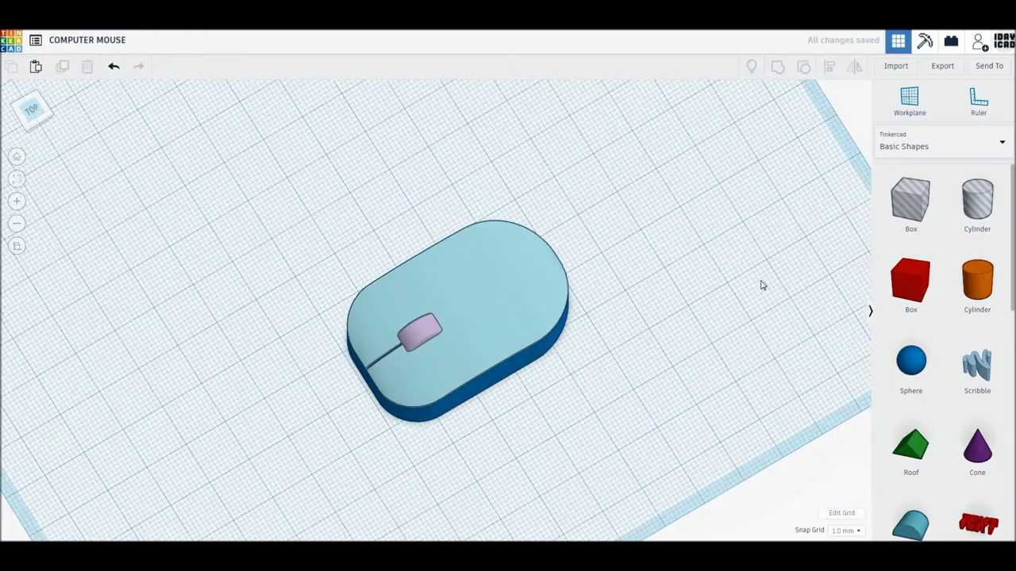
key("ctrl+a")
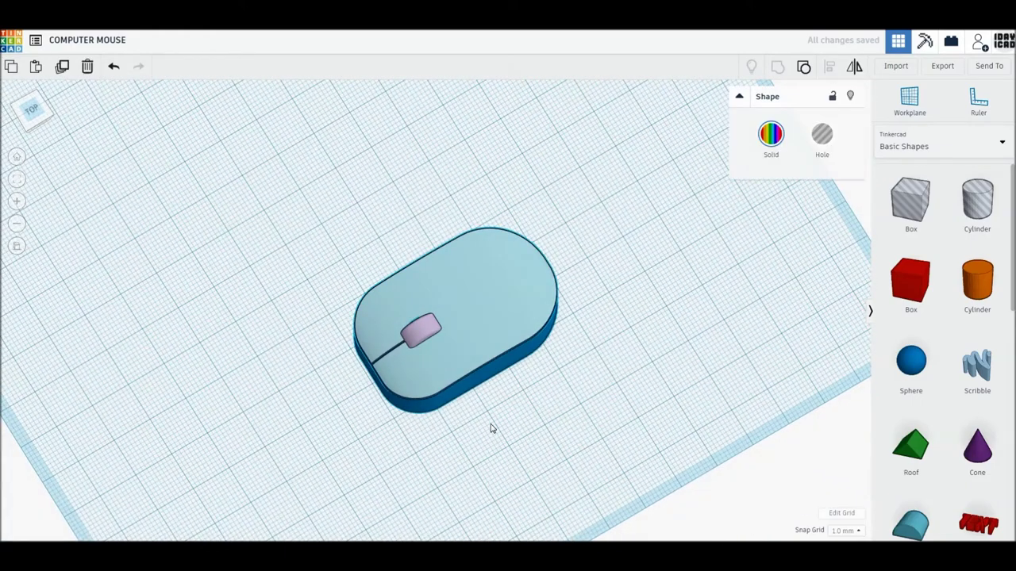
left_click_drag(502, 390, 406, 367)
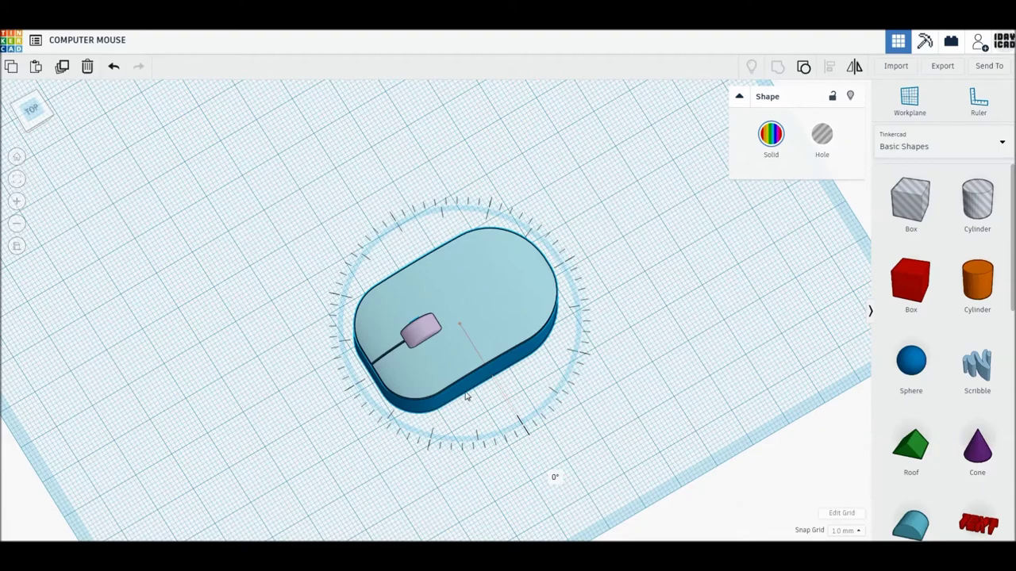
left_click(664, 355)
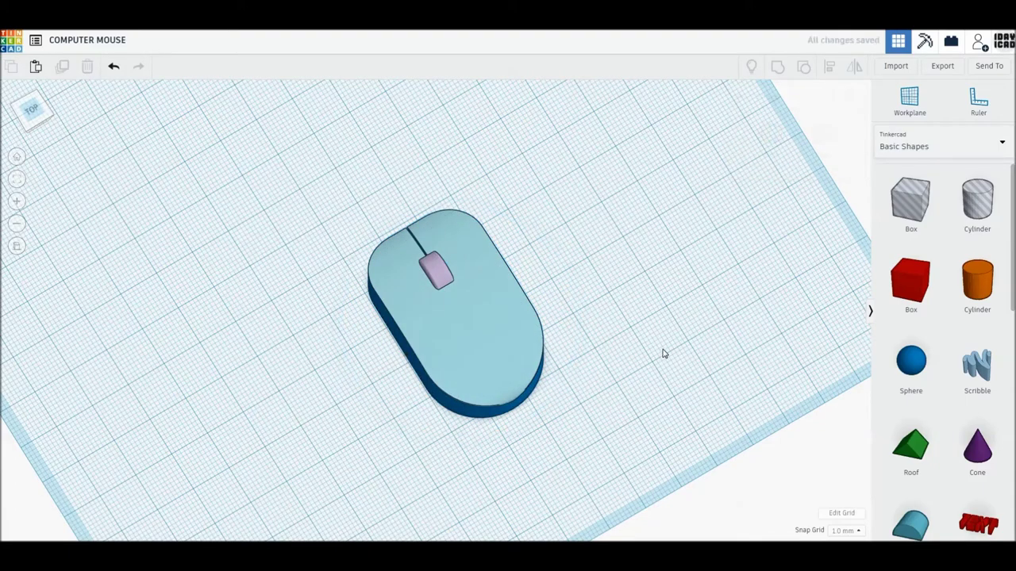
left_click(976, 379)
left_click(482, 335)
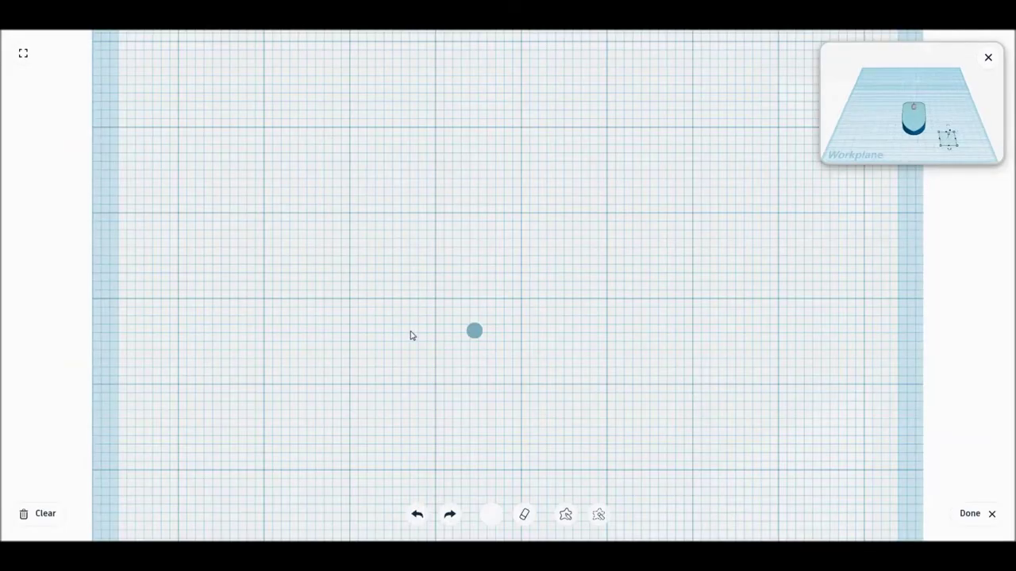
- Draw a winding freehand cable line in the Scribble editor and finish it
mouse_move(247, 259)
left_mouse_down()
mouse_move(399, 242)
mouse_move(601, 73)
mouse_move(806, 246)
mouse_move(785, 257)
mouse_move(703, 225)
mouse_move(642, 225)
mouse_move(628, 245)
mouse_move(623, 290)
mouse_move(596, 309)
mouse_move(534, 309)
mouse_move(487, 352)
mouse_move(544, 415)
mouse_move(560, 494)
left_mouse_up()
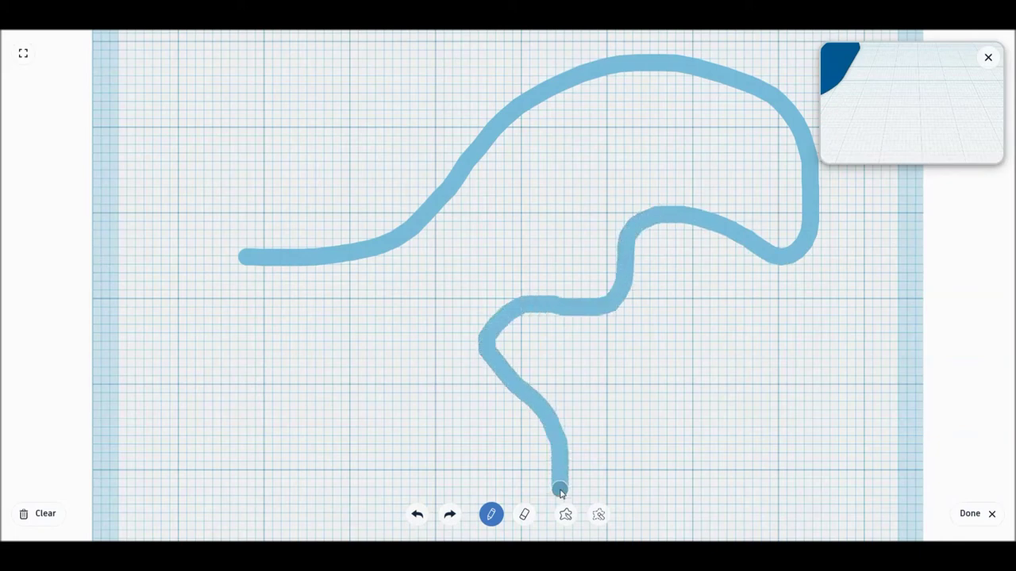
left_click(966, 513)
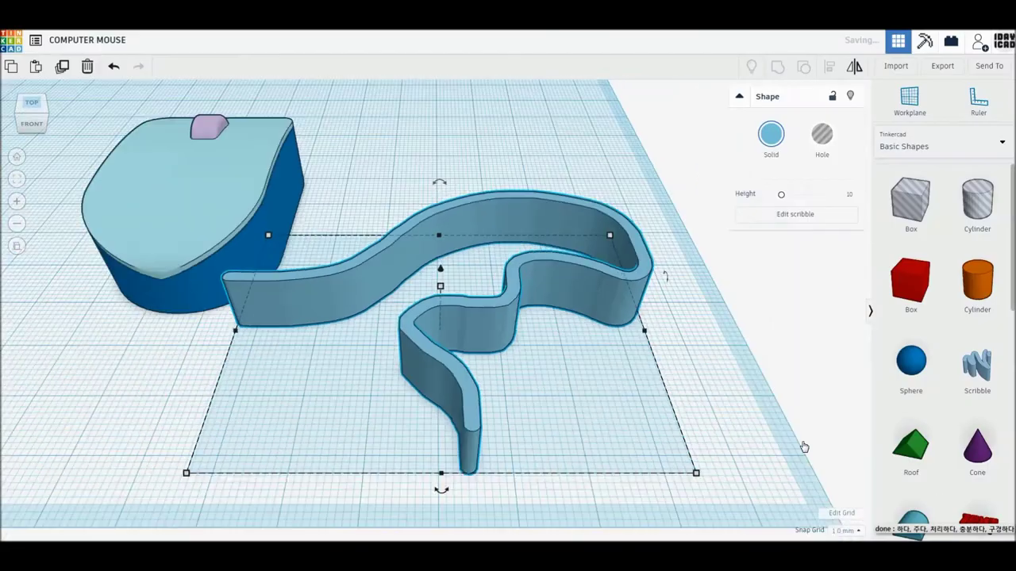
- Set the cable's height to 2 mm and colour it dark gray
left_click(483, 310)
type("2")
key("Return")
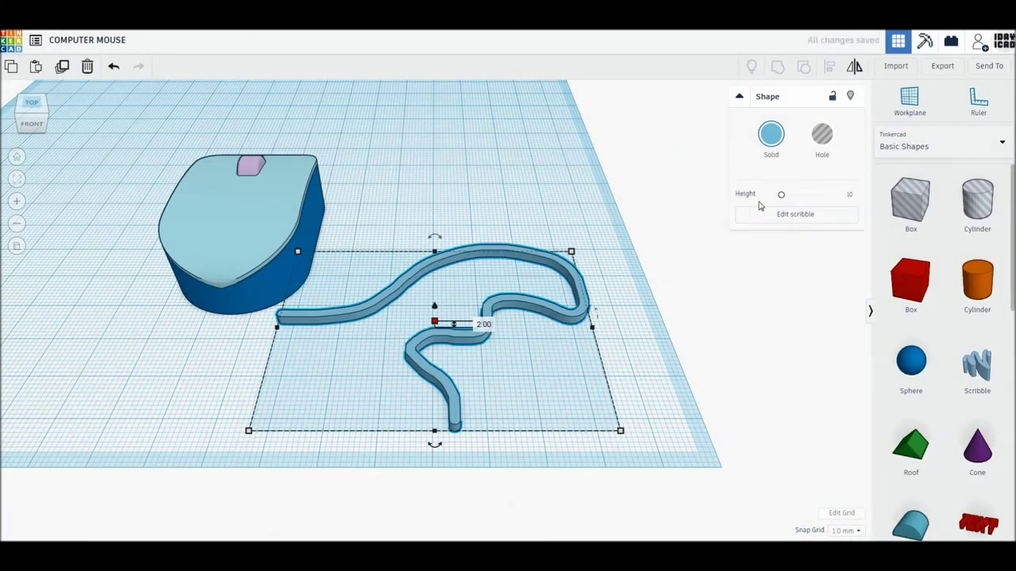
left_click(770, 134)
left_click(969, 231)
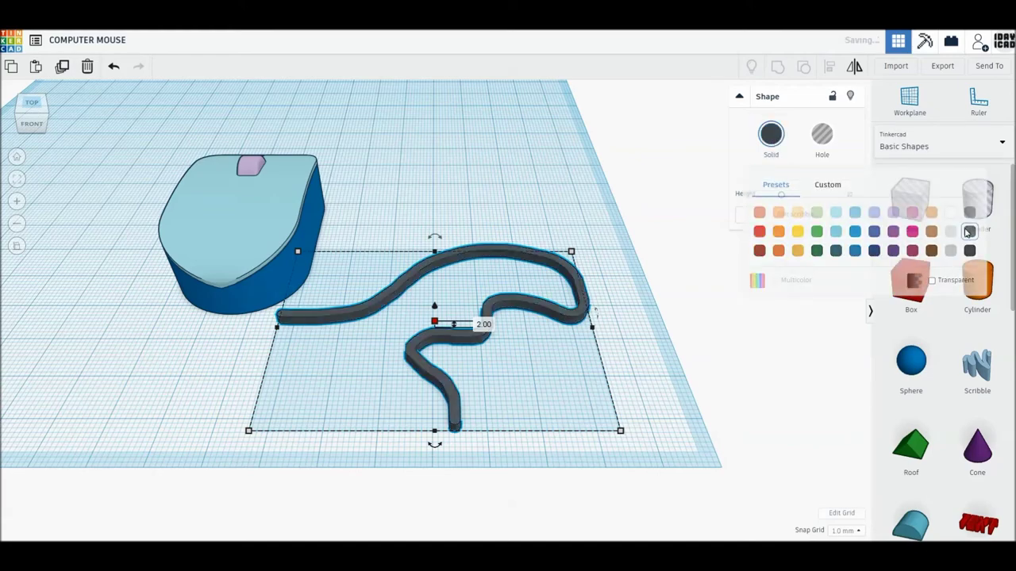
- In Top orthographic view, move the cable so its end meets the mouse's front
left_click(32, 102)
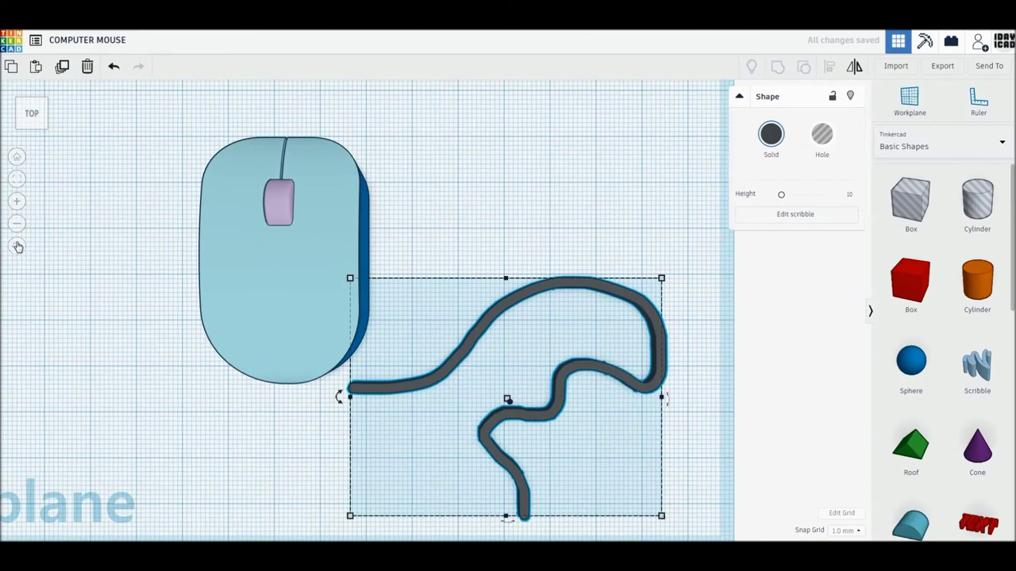
left_click(17, 245)
left_click_drag(652, 395, 411, 80)
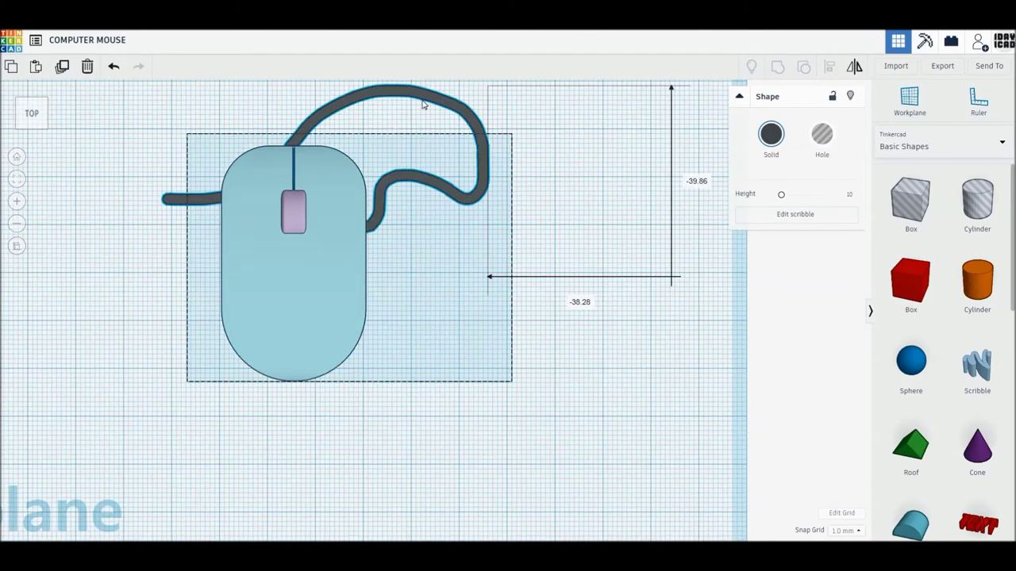
middle_click_drag(374, 189, 519, 379)
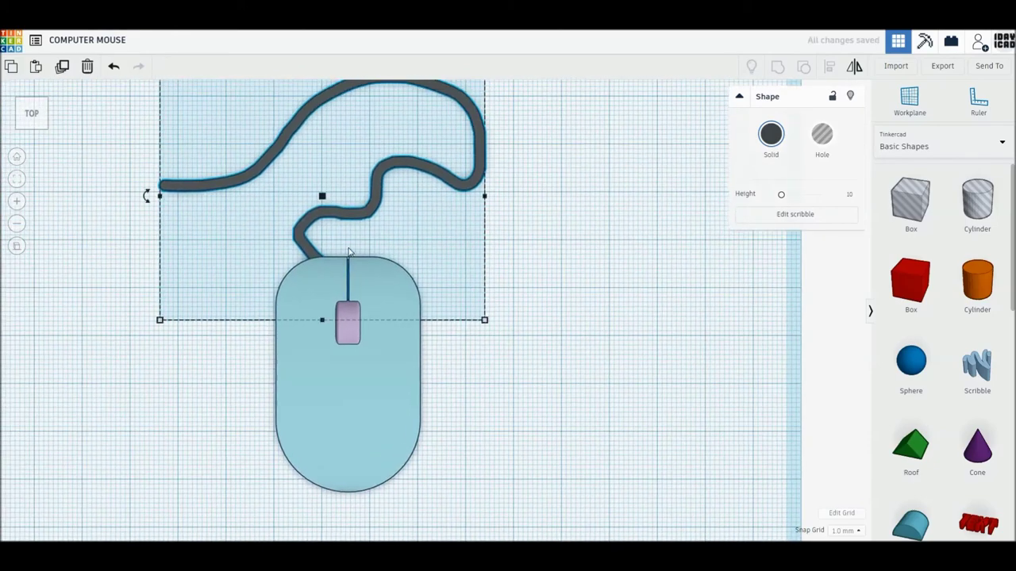
left_click_drag(350, 221, 349, 236)
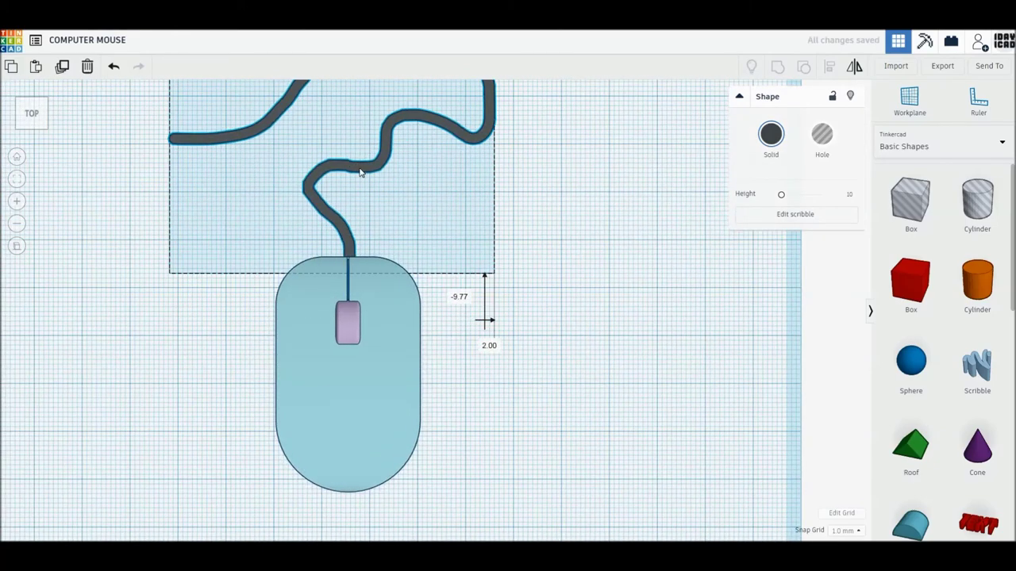
key("Up")
key("Up")
key("Left")
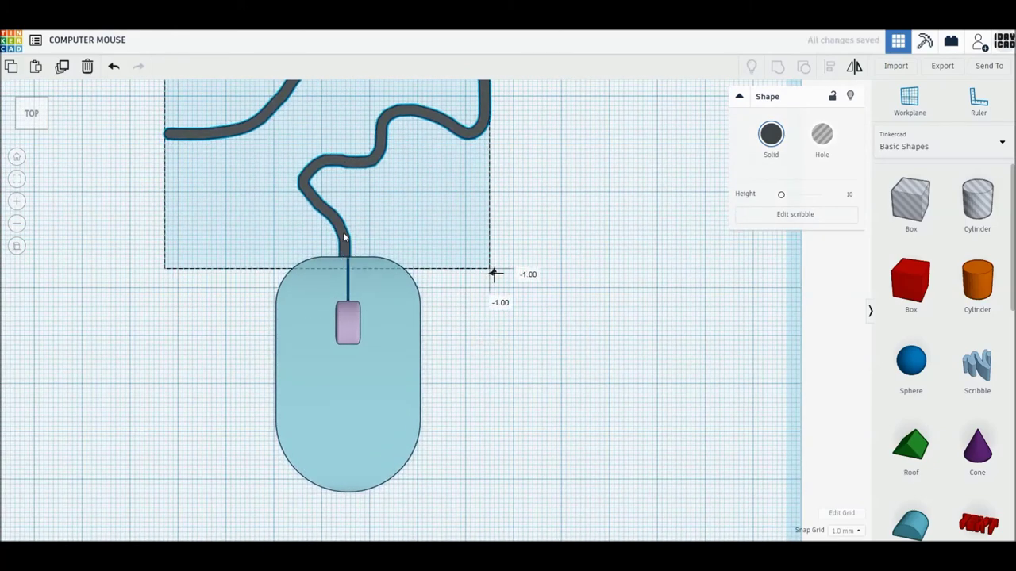
- Fine-tune the mouse and cable positions and set the cable offset to 0.30
left_click(369, 296)
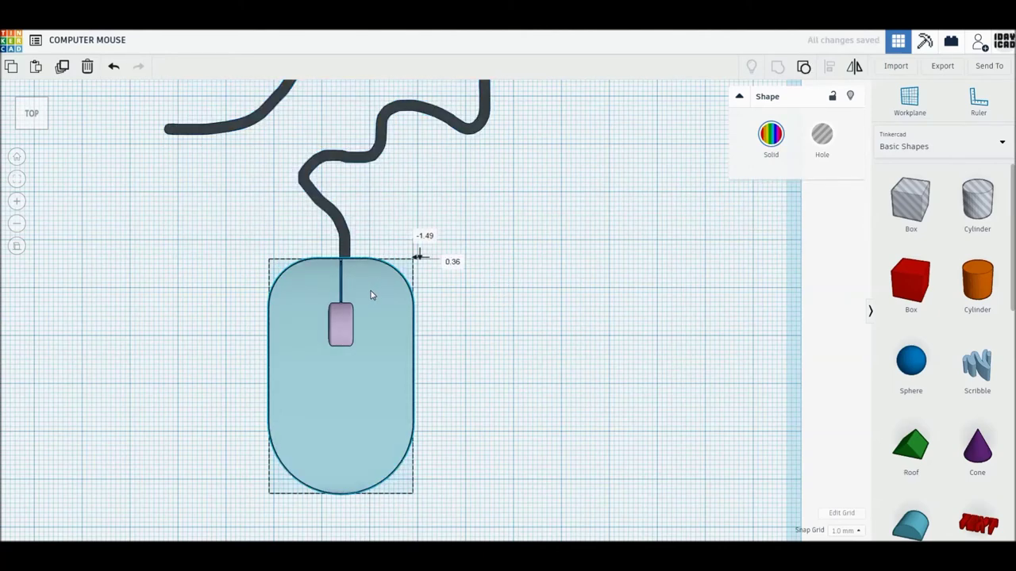
left_click_drag(370, 295, 372, 294)
left_click(370, 274)
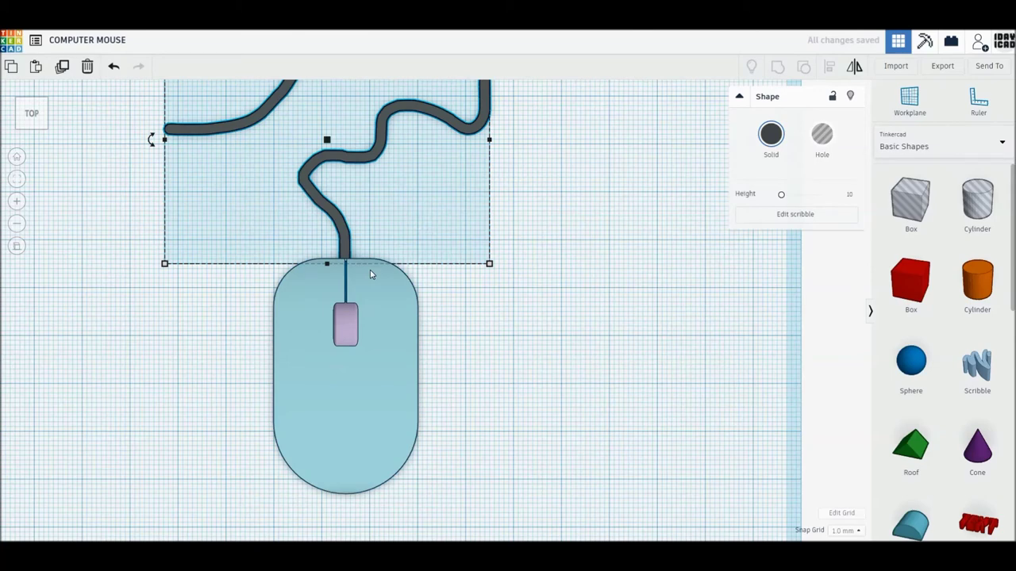
left_click_drag(345, 250, 345, 255)
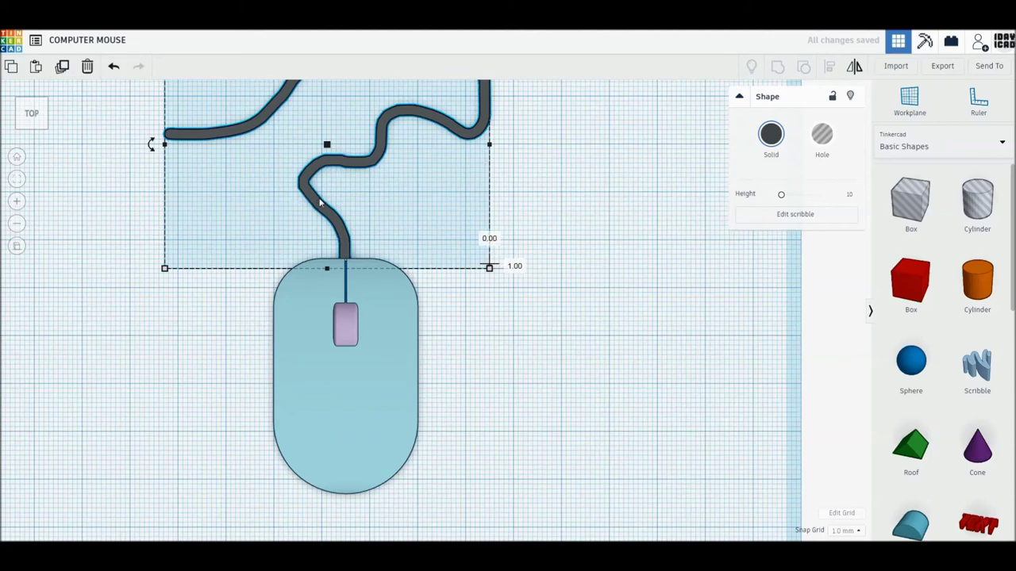
left_click_drag(319, 203, 322, 203)
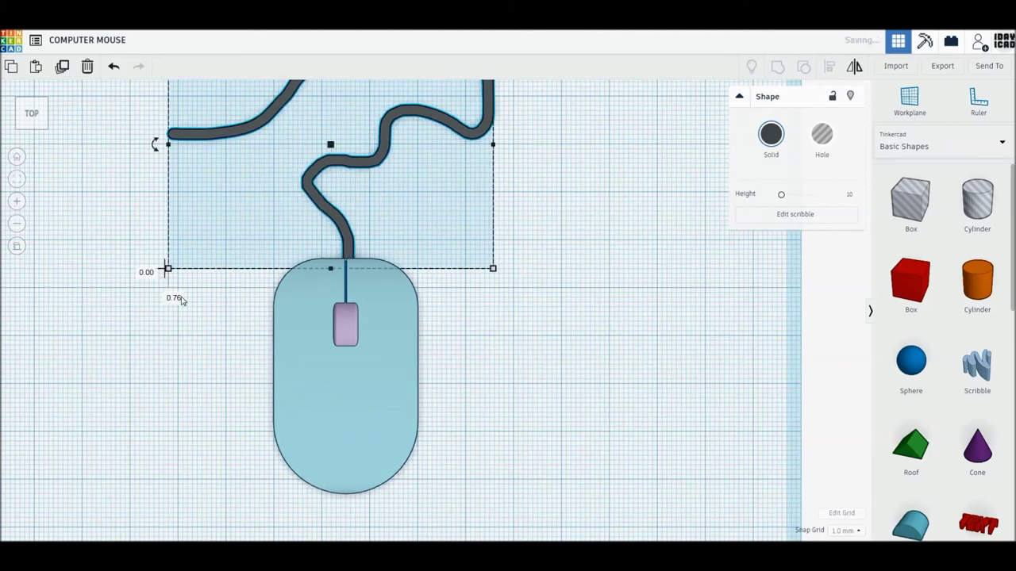
left_click(180, 301)
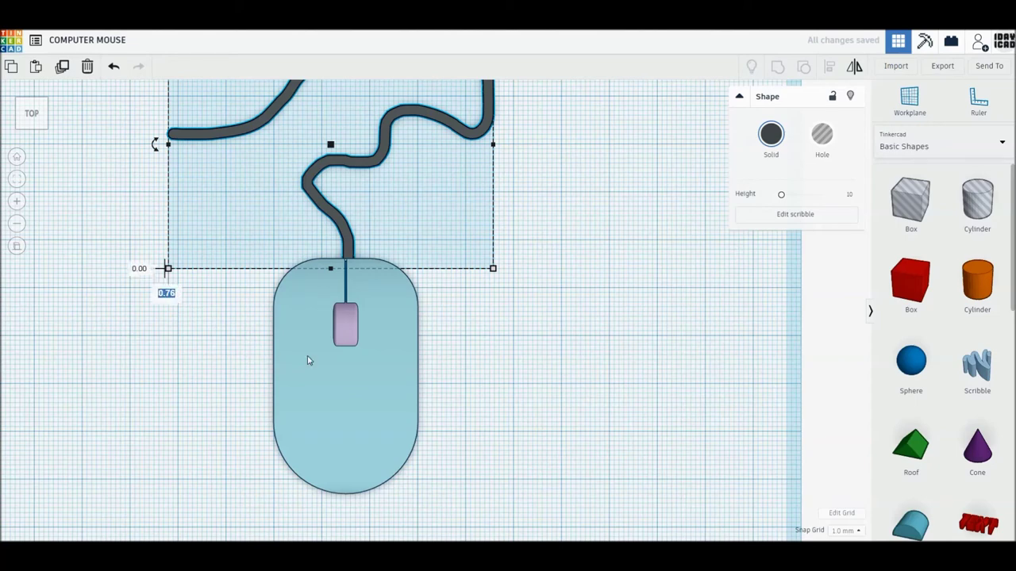
type(".5")
key("Return")
left_click(165, 294)
type("0.3")
key("Return")
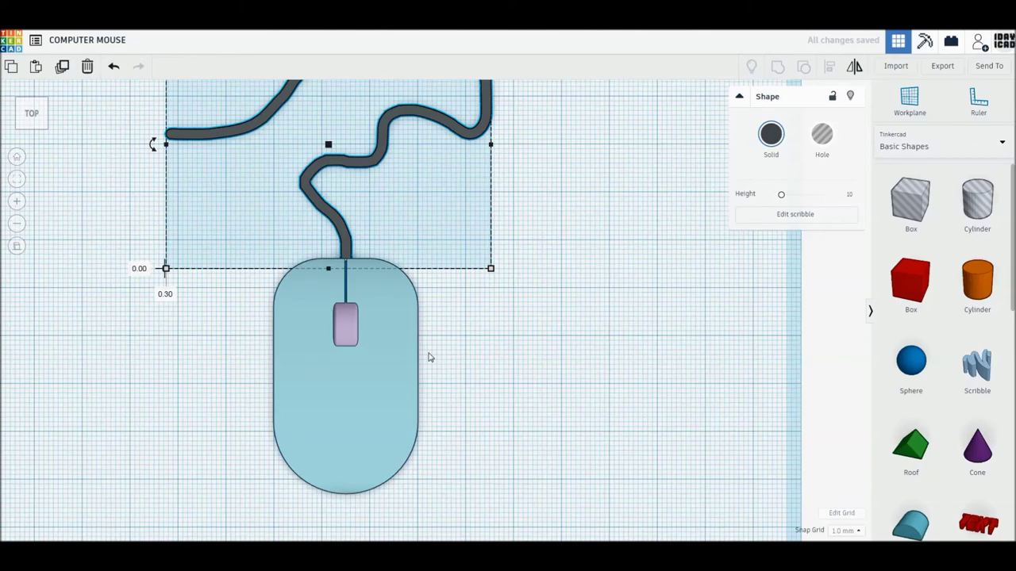
left_click(515, 363)
right_click_drag(513, 351, 441, 399)
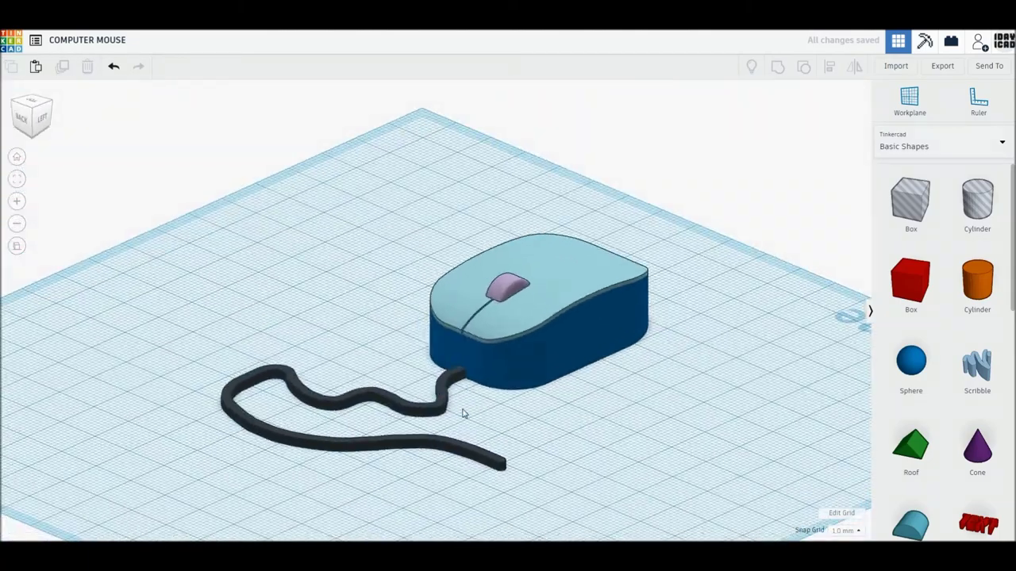
- Raise the cable off the workplane, then move the mouse and cable together to the right
left_click(463, 413)
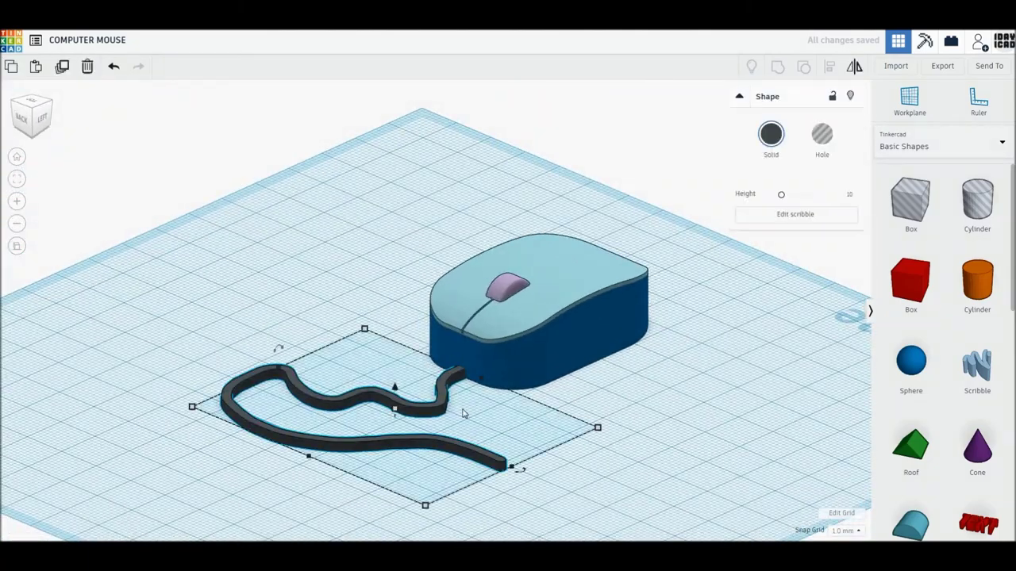
key("ctrl+Up")
key("ctrl+Up")
key("ctrl+Up")
key("ctrl+Up")
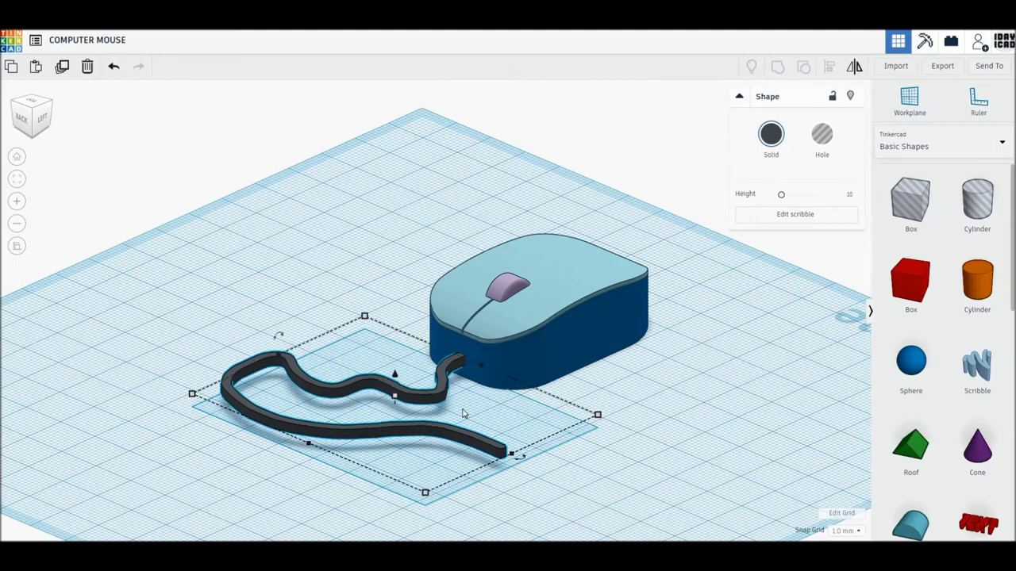
left_click(626, 343)
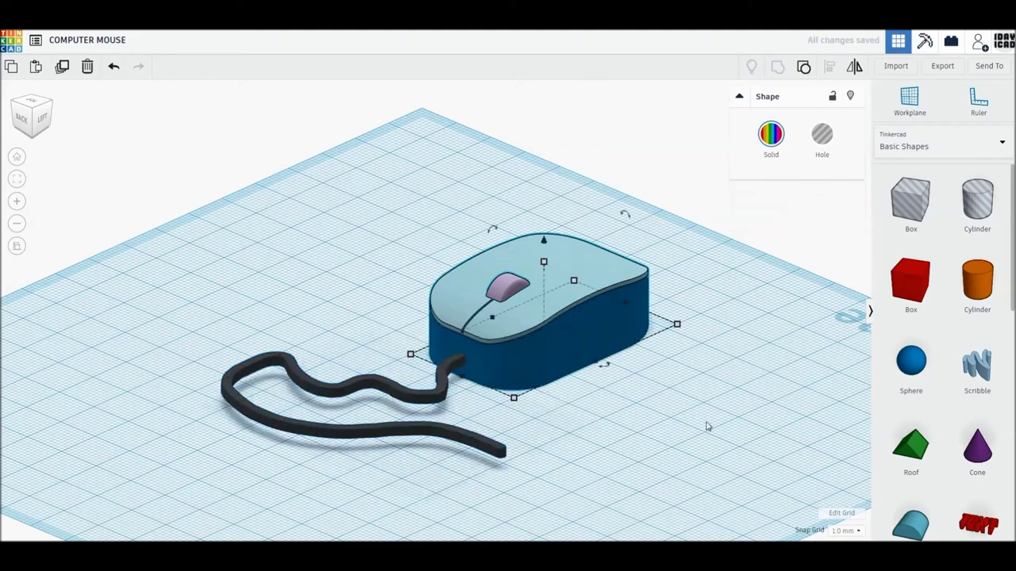
left_click(730, 423)
right_click_drag(573, 498, 369, 491)
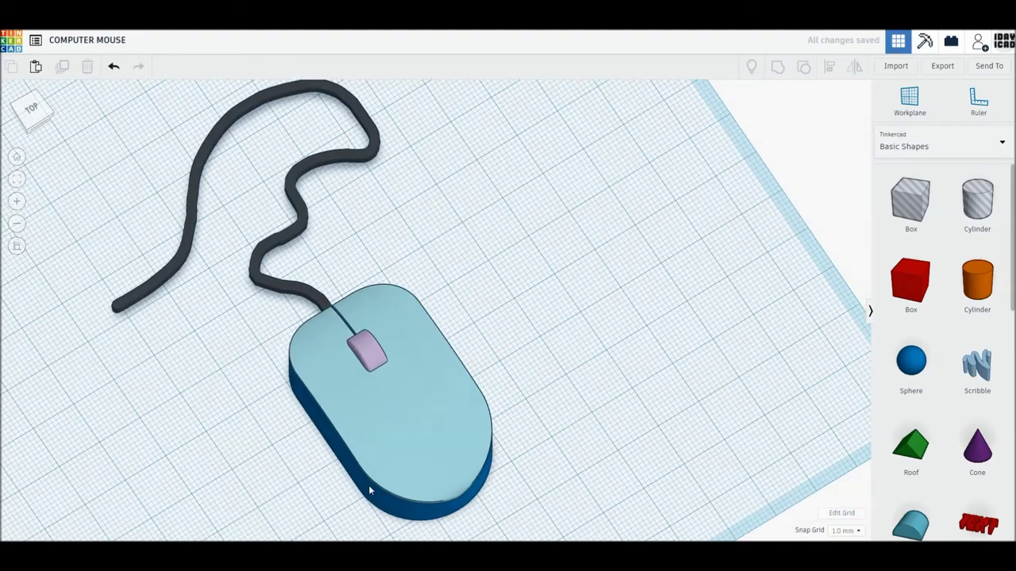
left_click(20, 249)
left_click(15, 158)
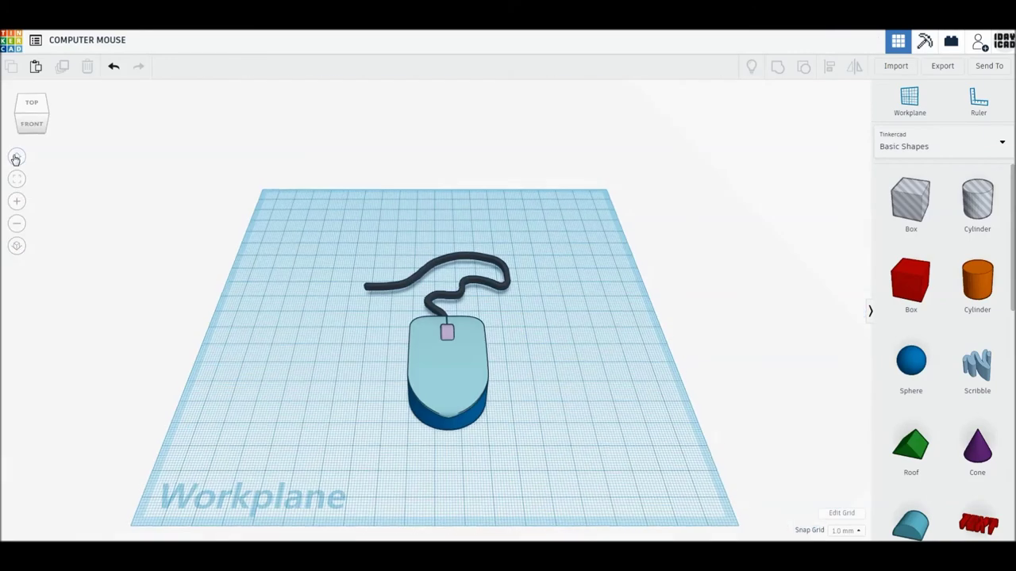
mouse_move(378, 253)
left_mouse_down()
mouse_move(453, 390)
mouse_move(608, 389)
left_mouse_up()
left_click(924, 149)
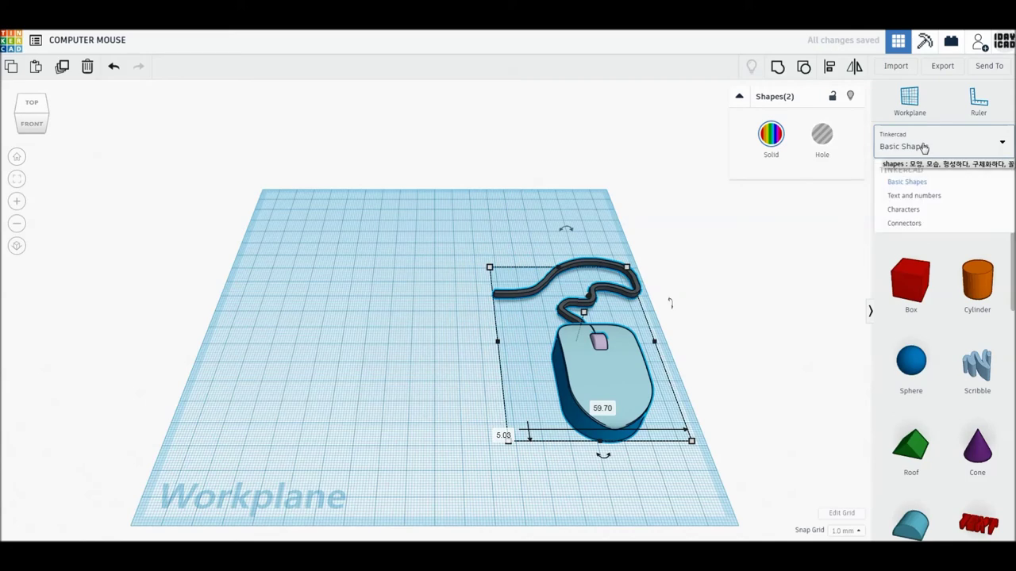
- Add the LAPTOP part from the Part collection and move the mouse and cable beside it
left_click(934, 423)
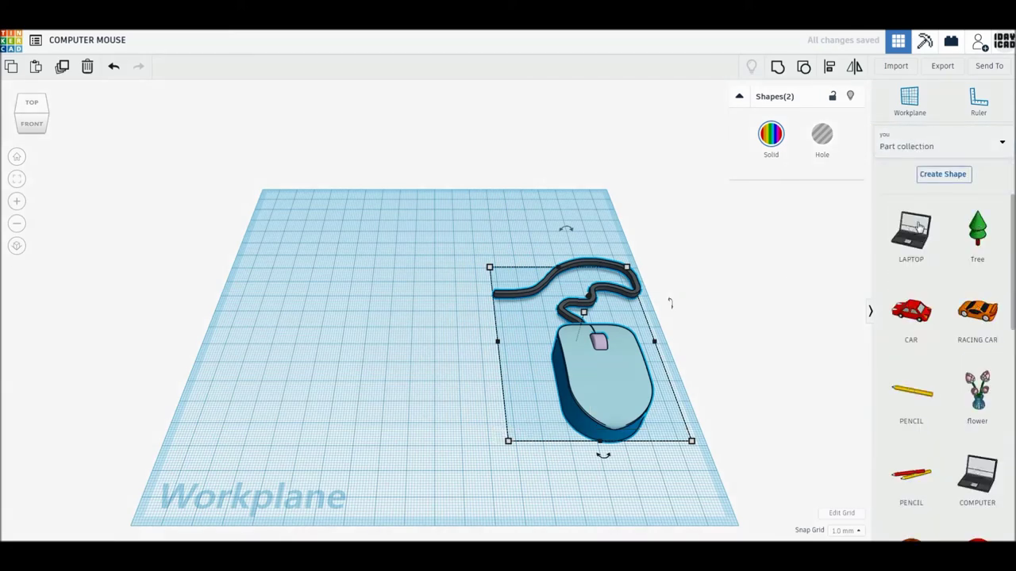
left_click_drag(918, 227, 326, 333)
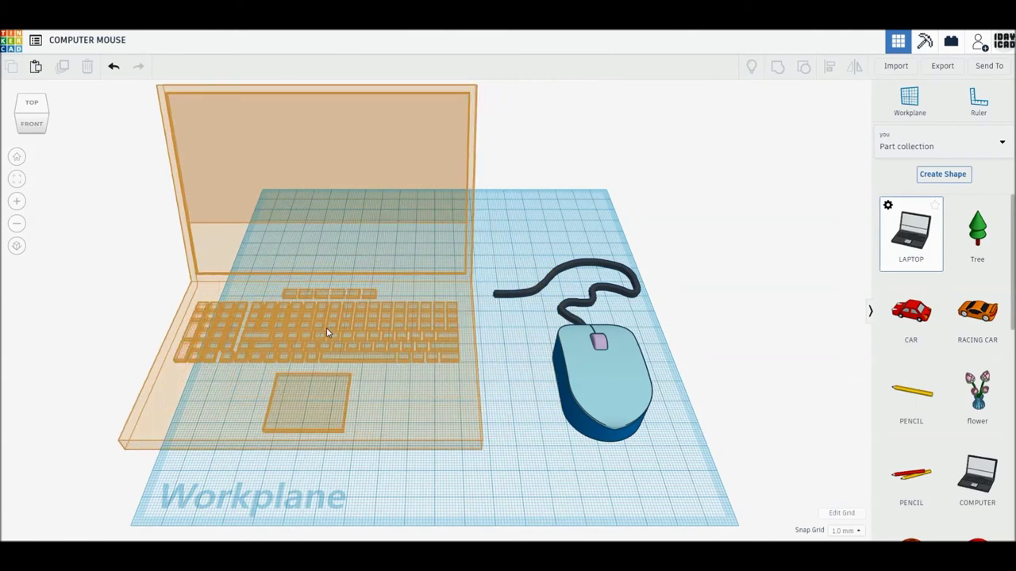
left_click(326, 332)
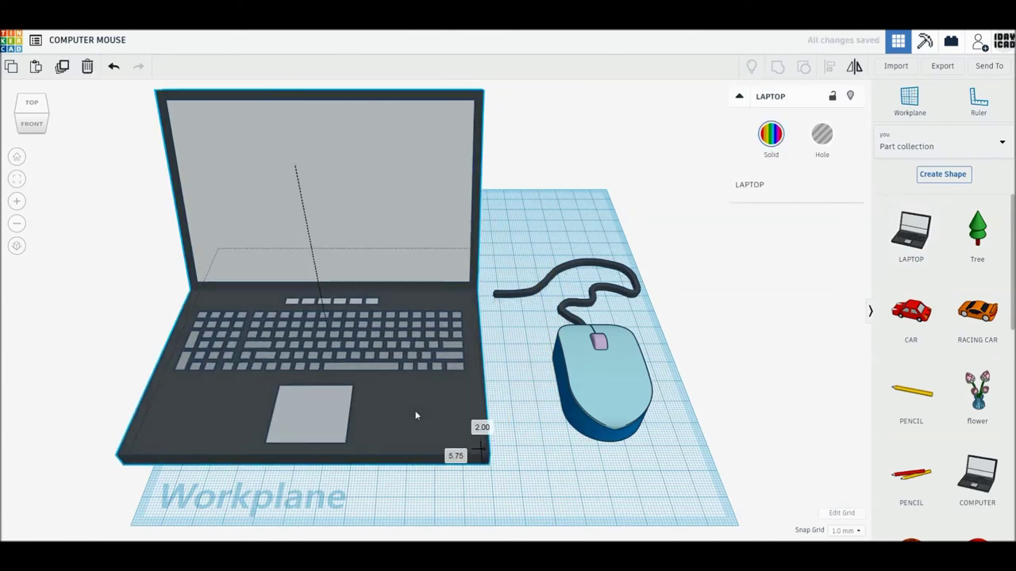
left_click_drag(730, 456, 538, 248)
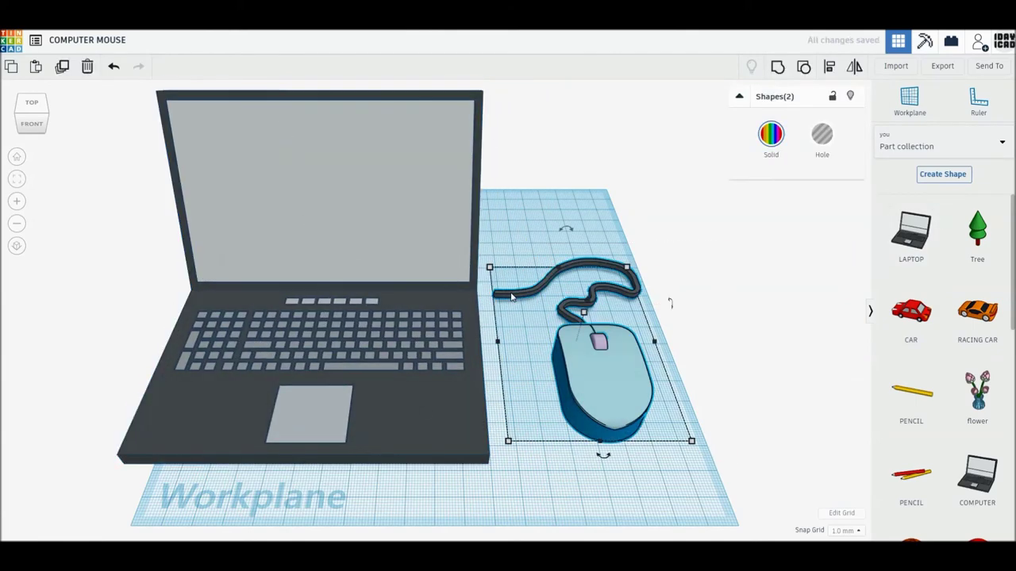
left_click_drag(498, 310, 480, 326)
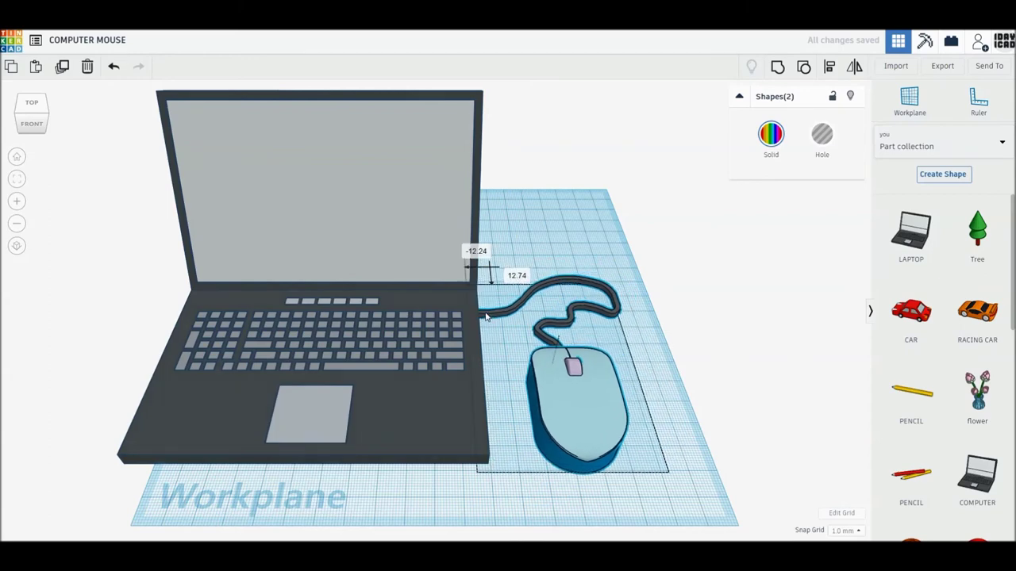
left_click(685, 398)
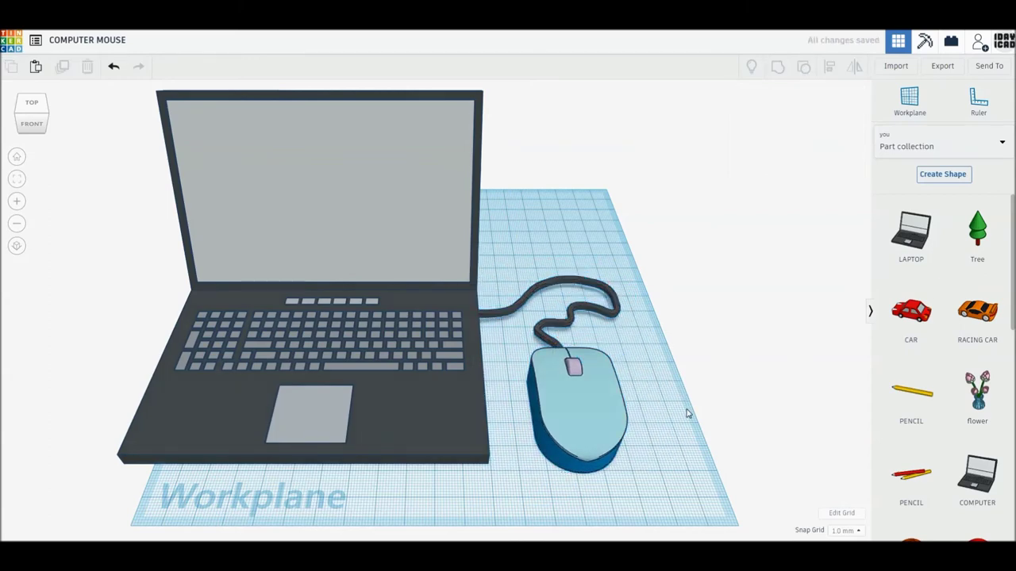
left_click_drag(588, 349, 527, 272)
- Scale the mouse and cable together to a 50 mm width
left_click_drag(669, 473, 657, 462)
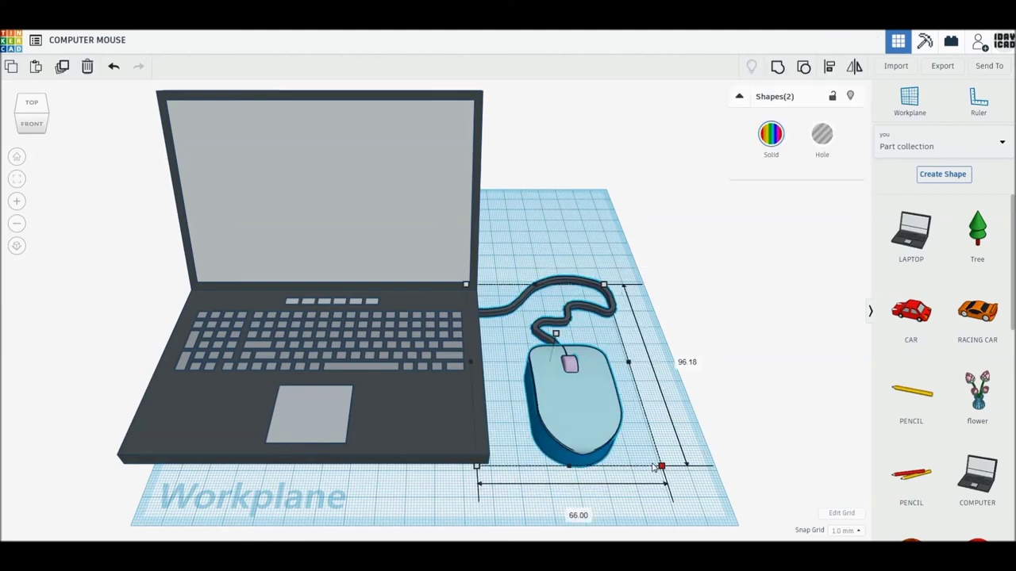
left_click(577, 512)
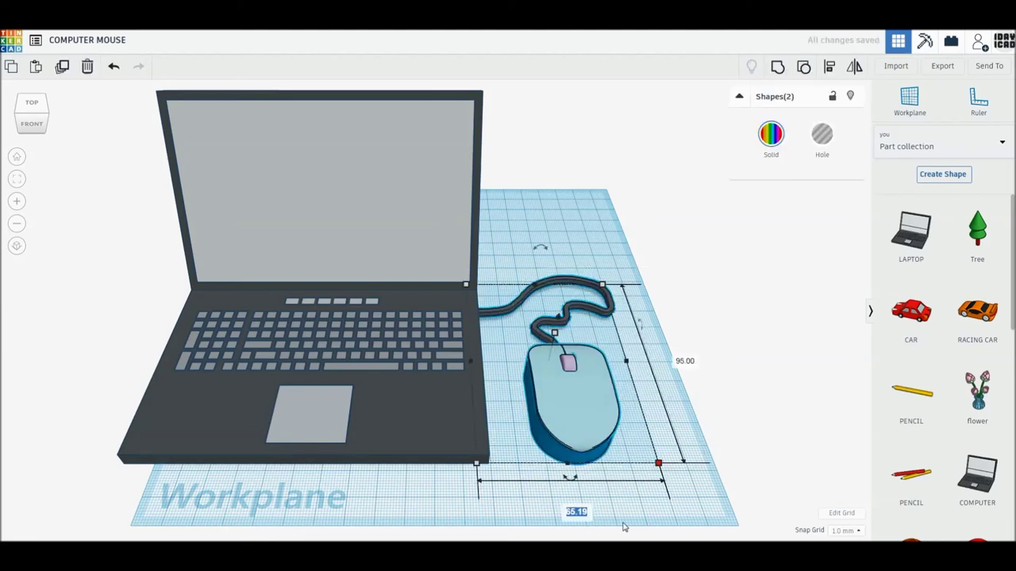
type("40")
key("Return")
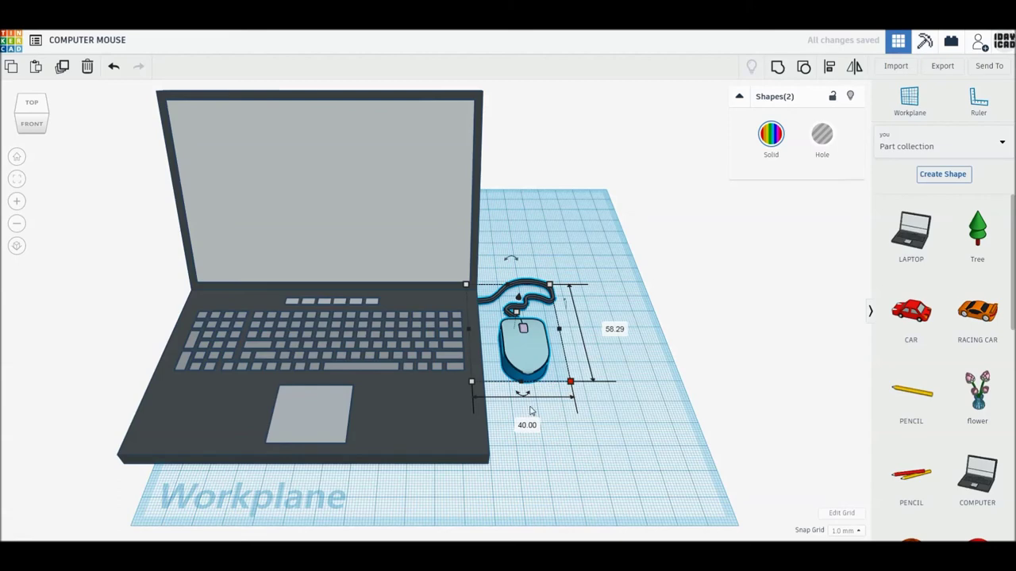
left_click(528, 425)
type("50")
key("Return")
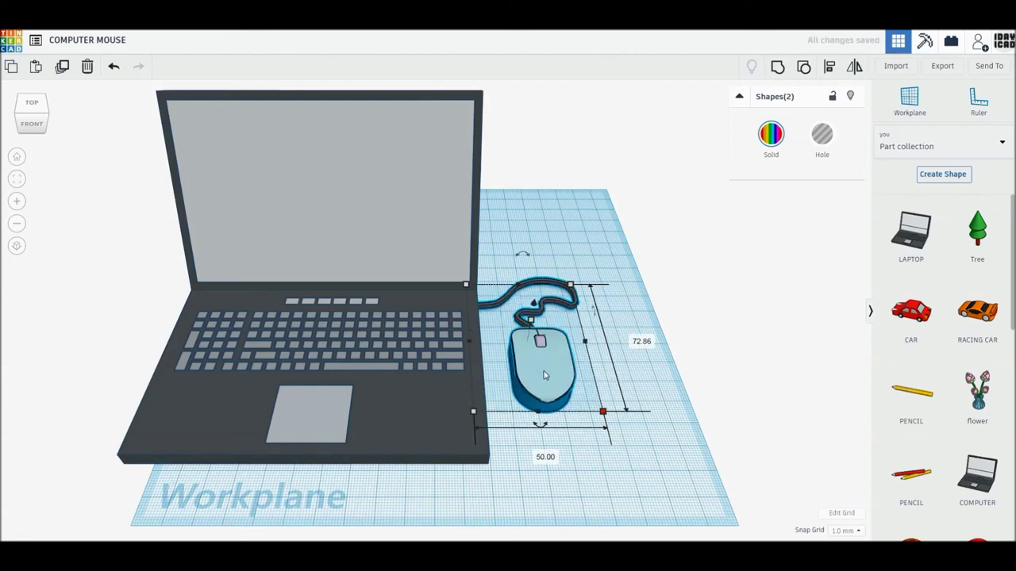
- Move the mouse against the laptop's right side and check it from an angled view
left_click_drag(544, 374, 557, 401)
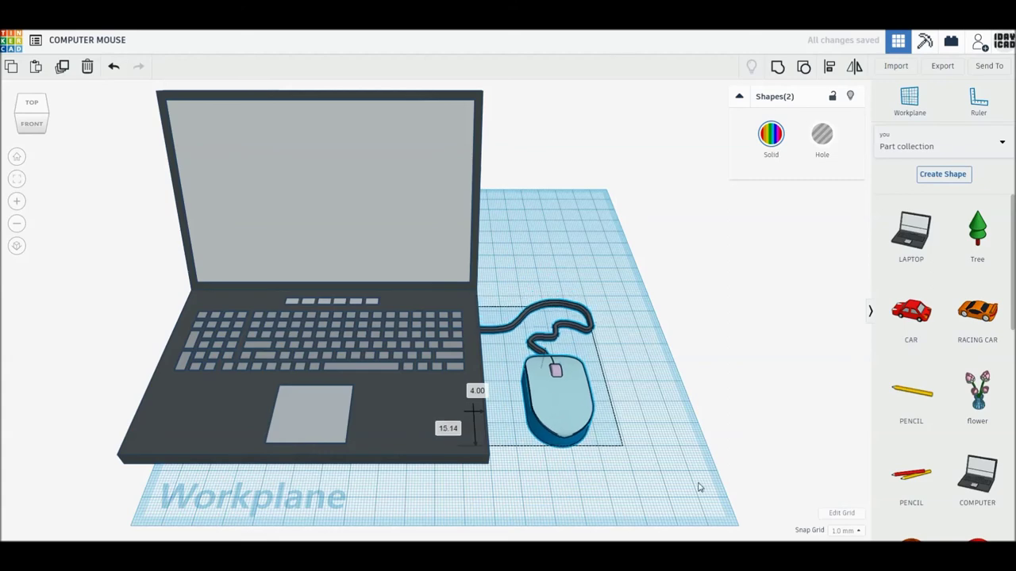
right_click_drag(700, 487, 538, 480)
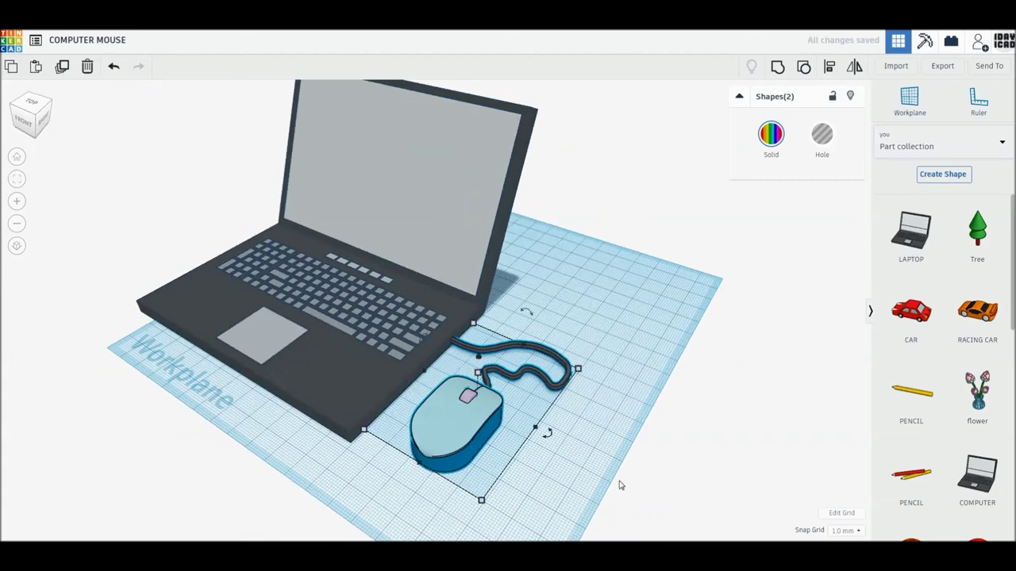
left_click(621, 486)
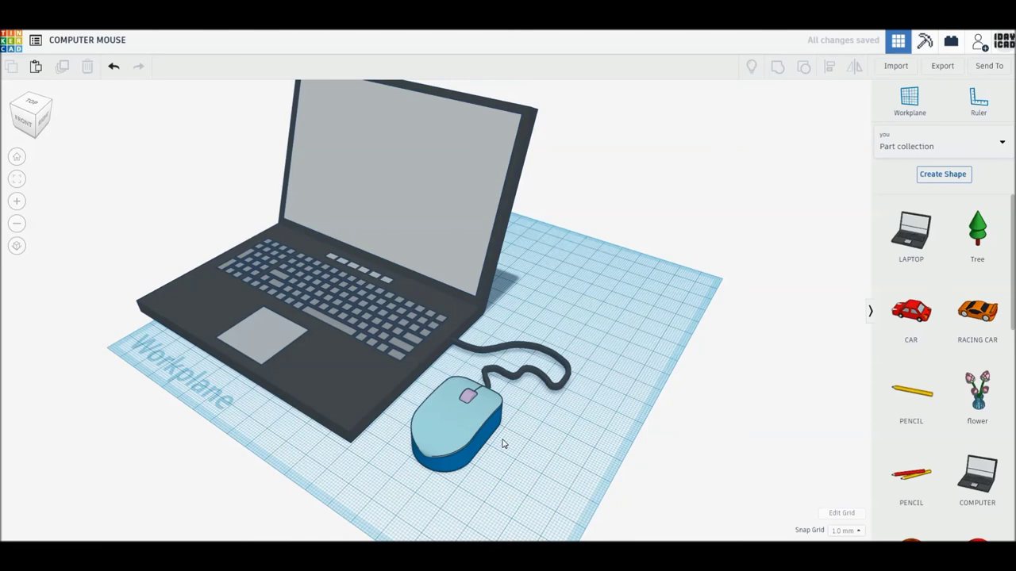
right_click_drag(453, 476, 537, 478)
left_click(15, 157)
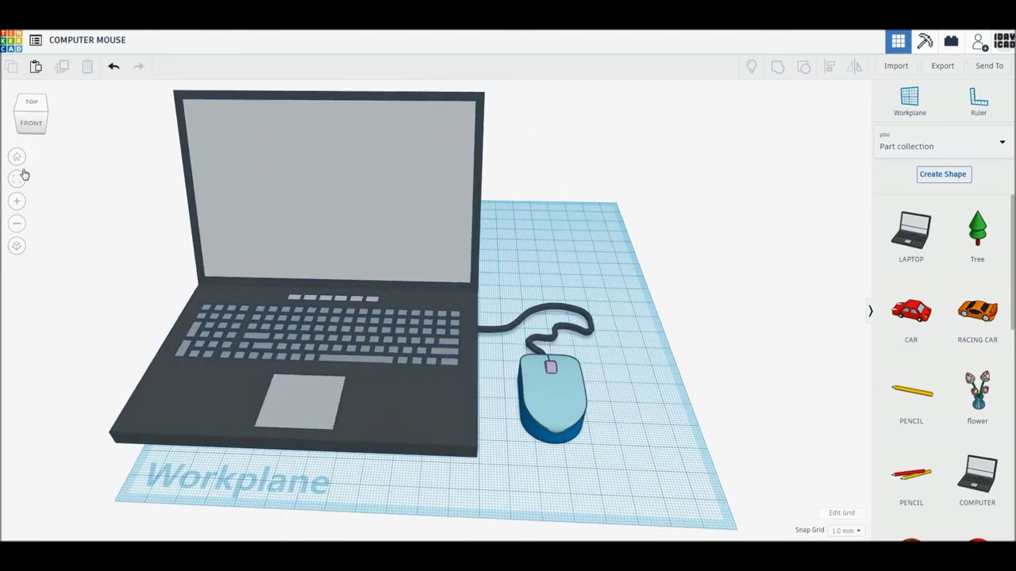
- Rotate the laptop, mouse and cable group to an angle, set its height to 71, and reposition it
left_click_drag(638, 477, 336, 255)
left_click_drag(422, 398, 468, 395)
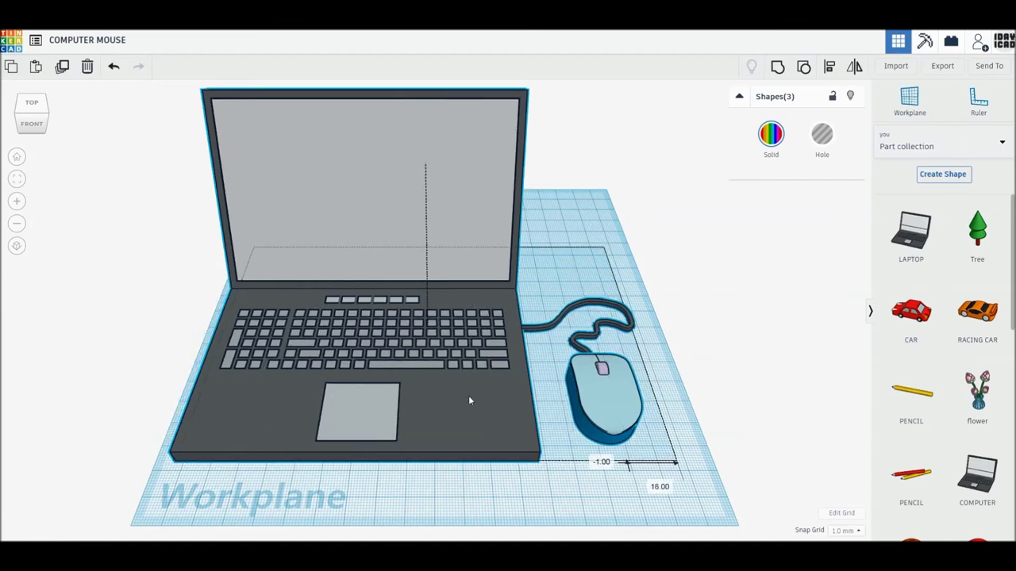
left_click_drag(426, 480, 386, 486)
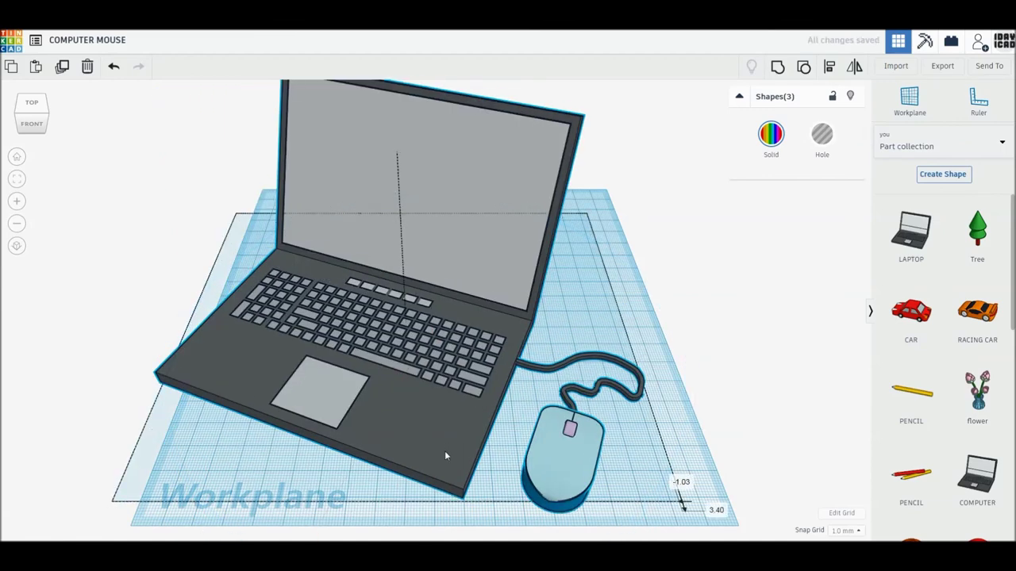
left_click_drag(444, 451, 452, 420)
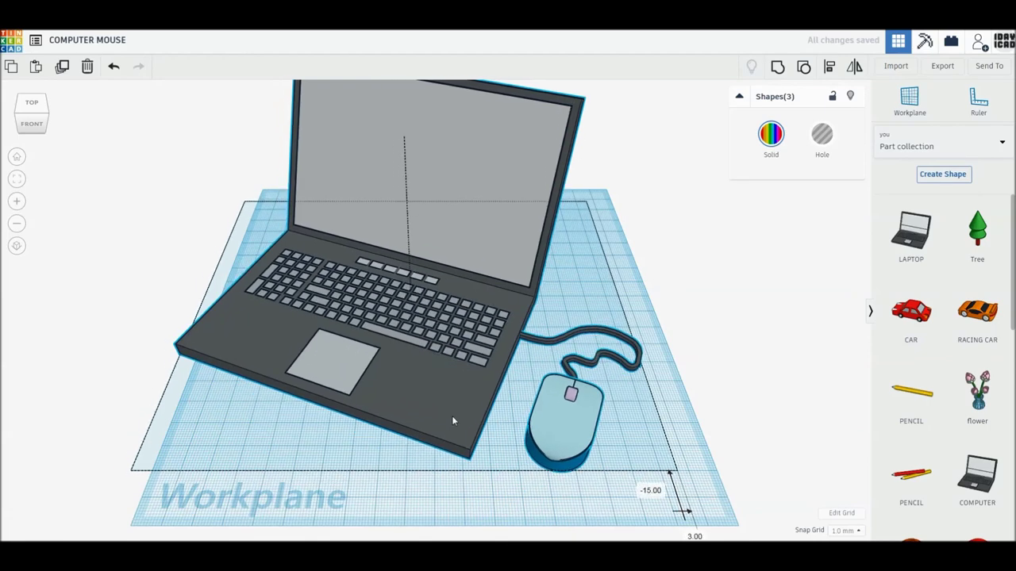
scroll(452, 421, "down", 3)
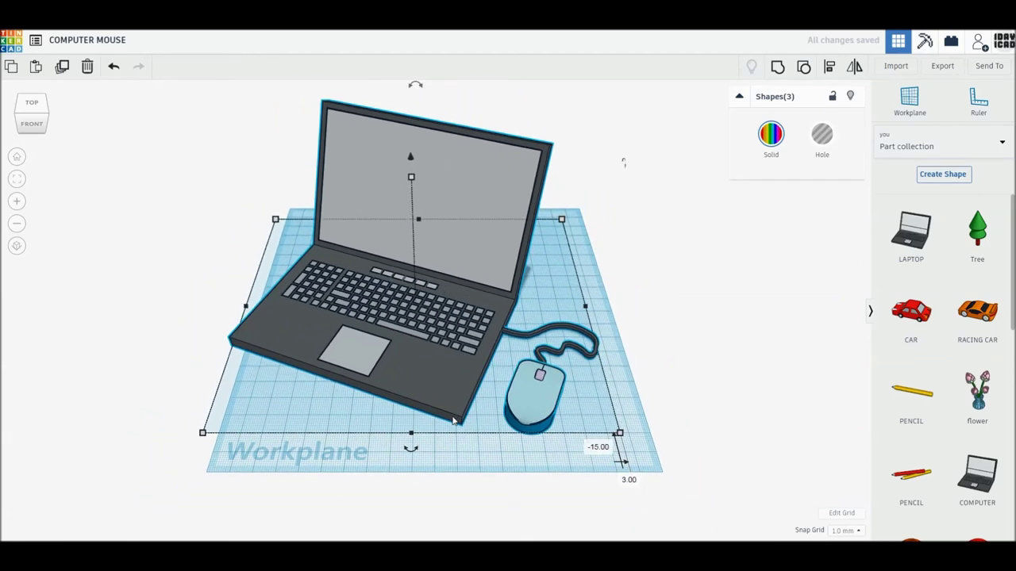
scroll(447, 464, "up", 3)
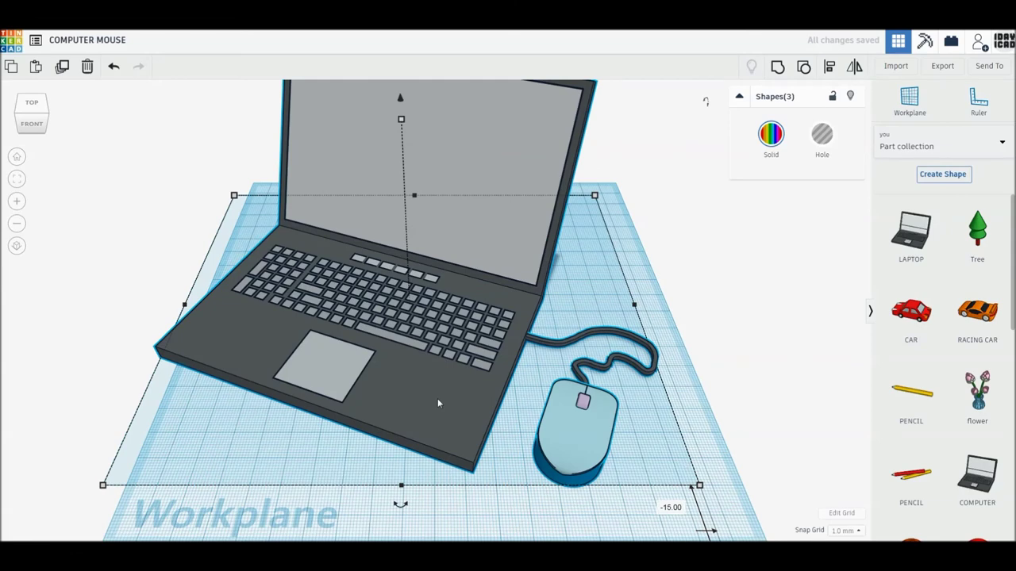
left_click_drag(401, 119, 402, 138)
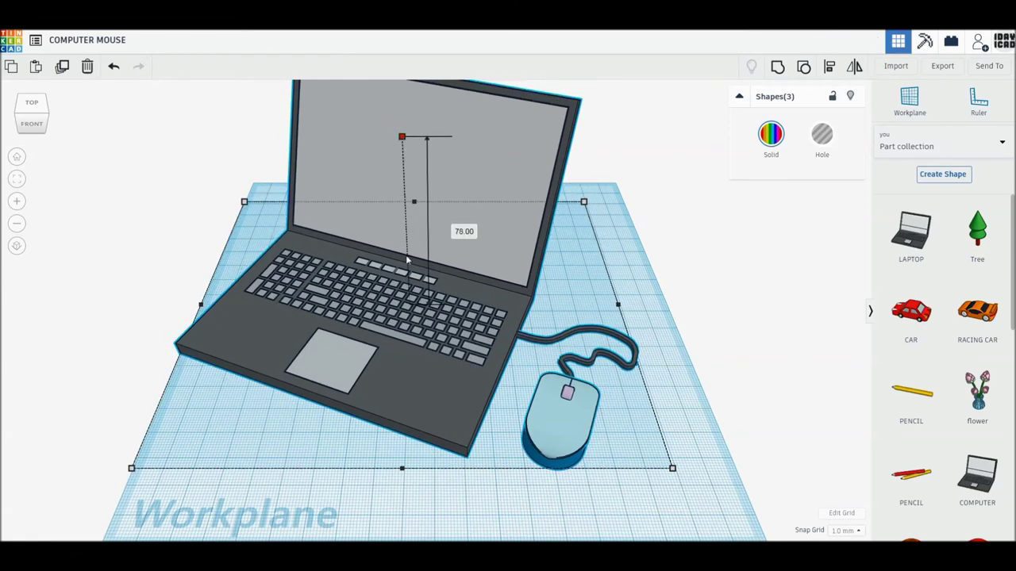
scroll(455, 421, "up", 3)
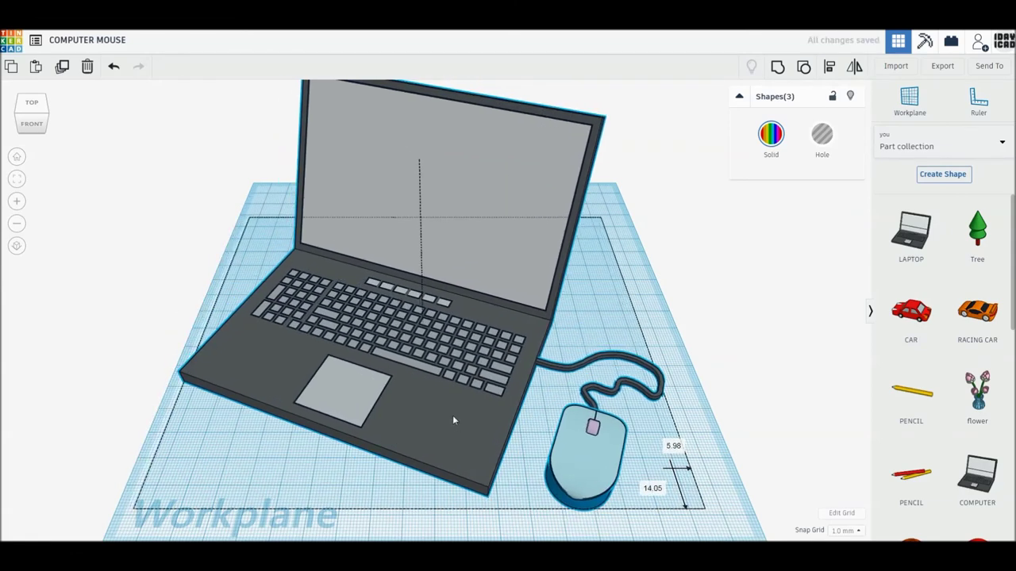
left_click_drag(420, 161, 420, 182)
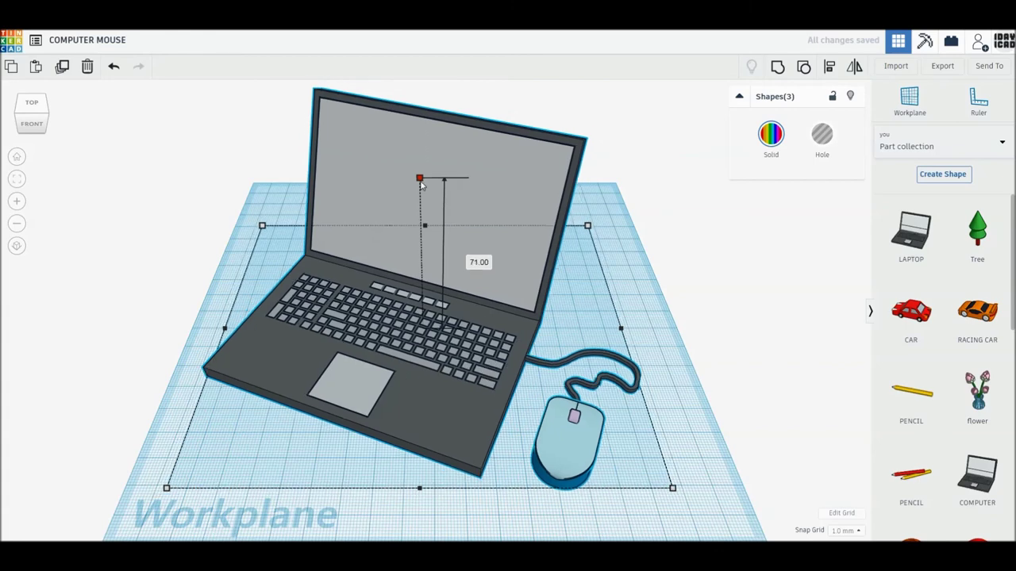
left_click_drag(456, 430, 441, 442)
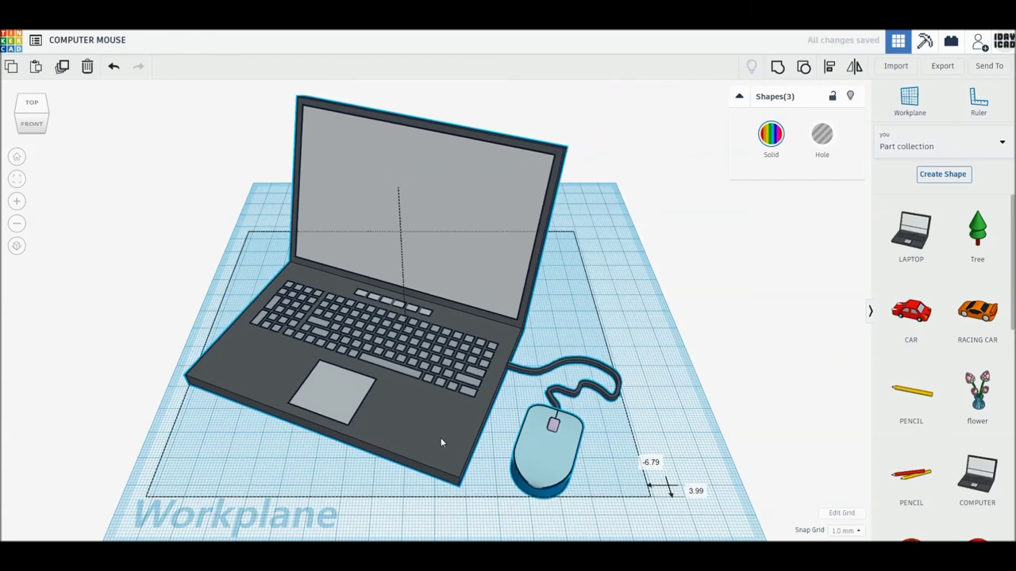
key("Escape")
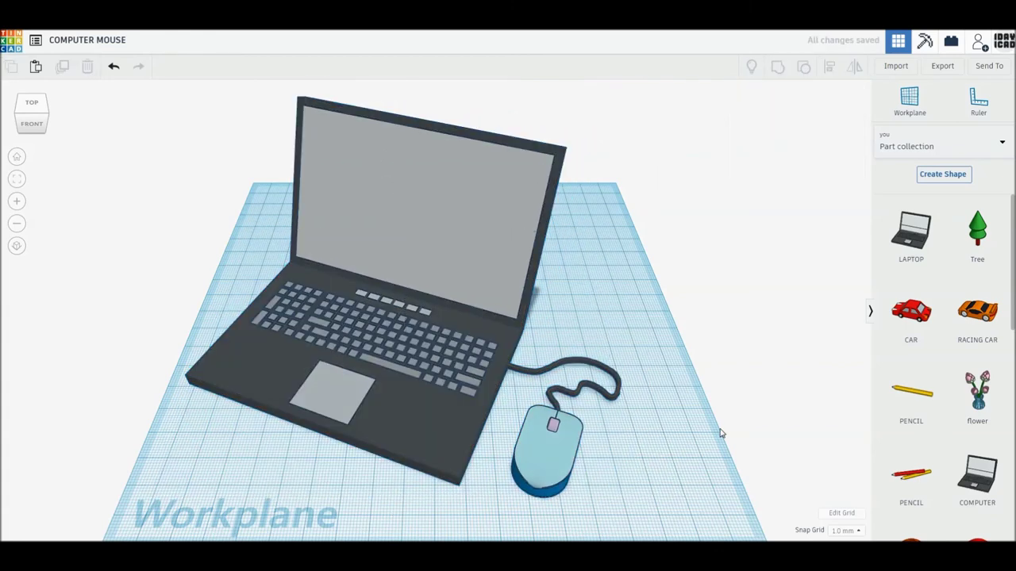